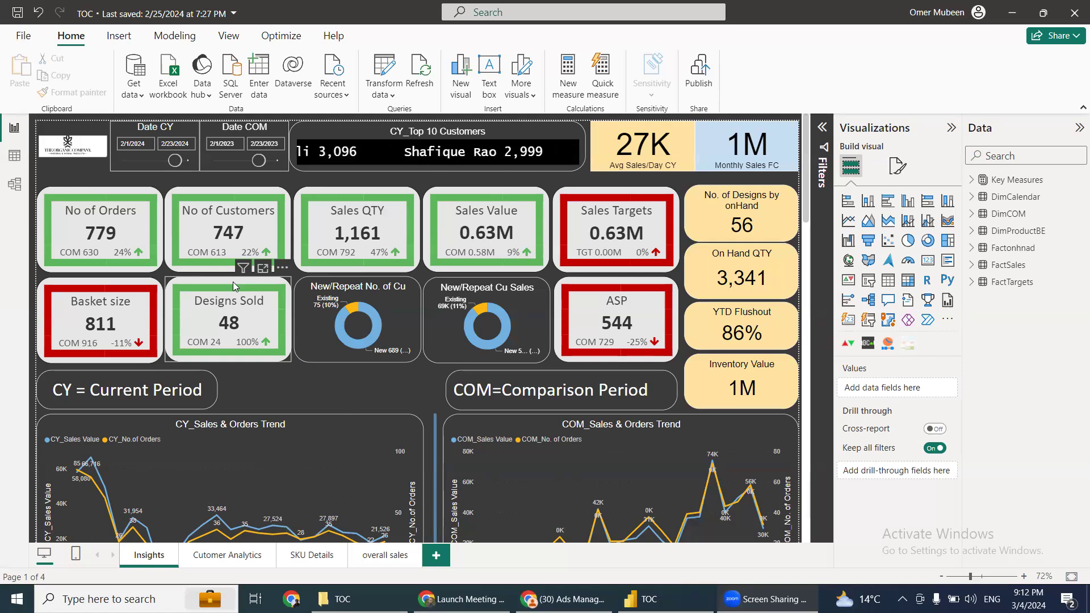
Check the end and start dates of the Date CY slicer in their calendars
left_click(171, 144)
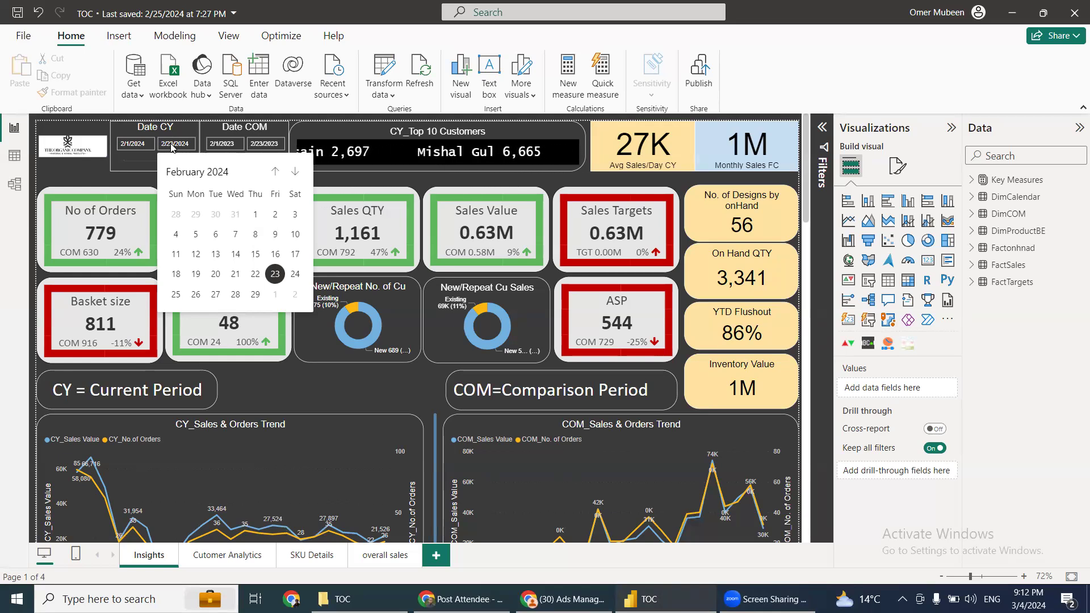
left_click(274, 275)
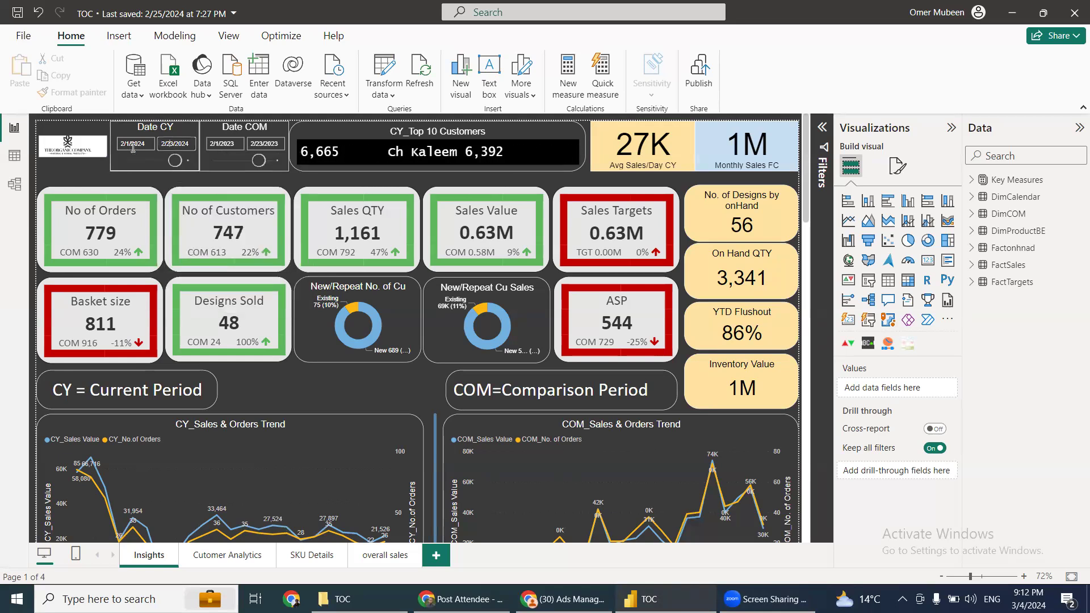
left_click(133, 146)
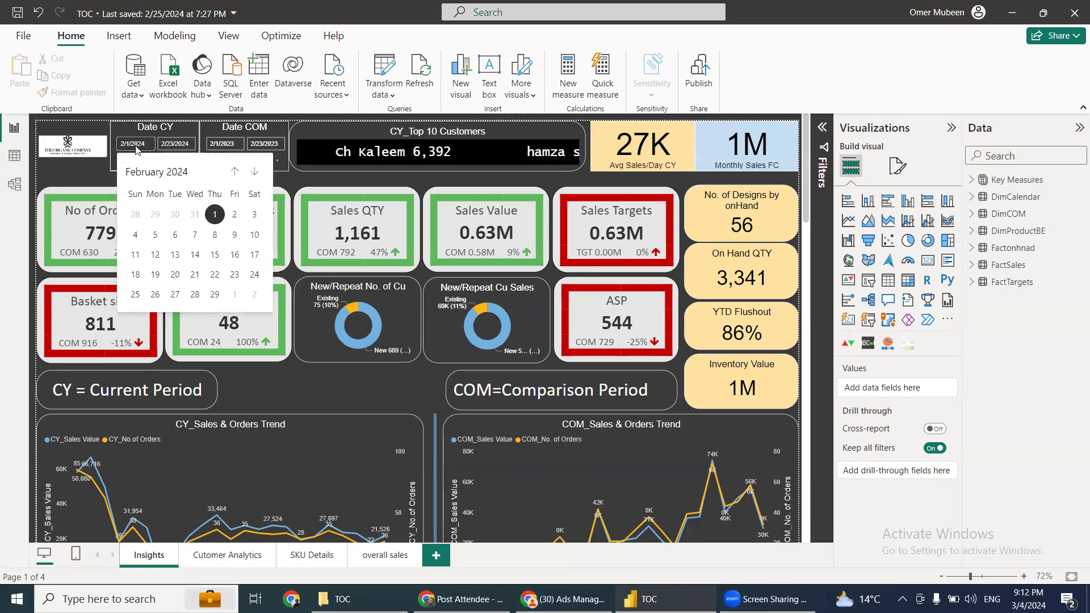
left_click(214, 224)
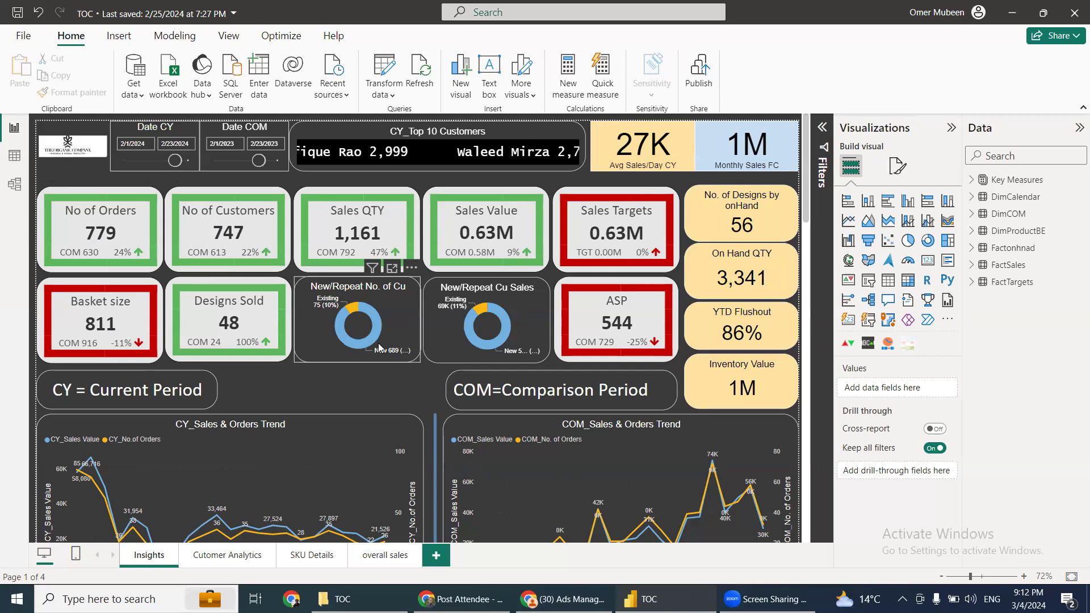
Cross-filter the dashboard by New in New/Repeat No. of Cu, and switch the filter to Existing in New/Repeat Cu Sales
left_click(384, 325)
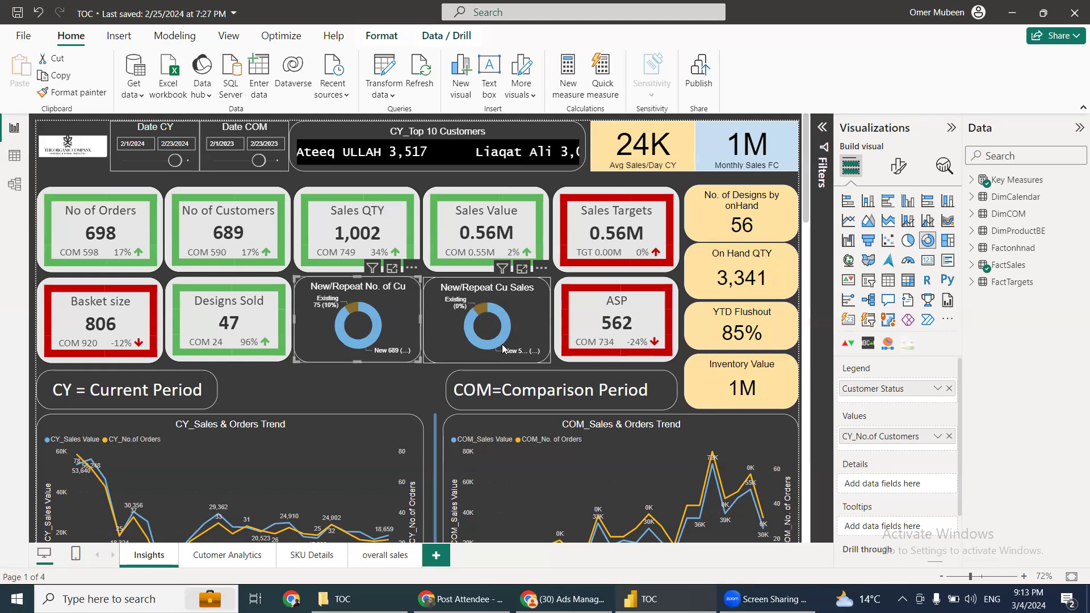
mouse_move(476, 306)
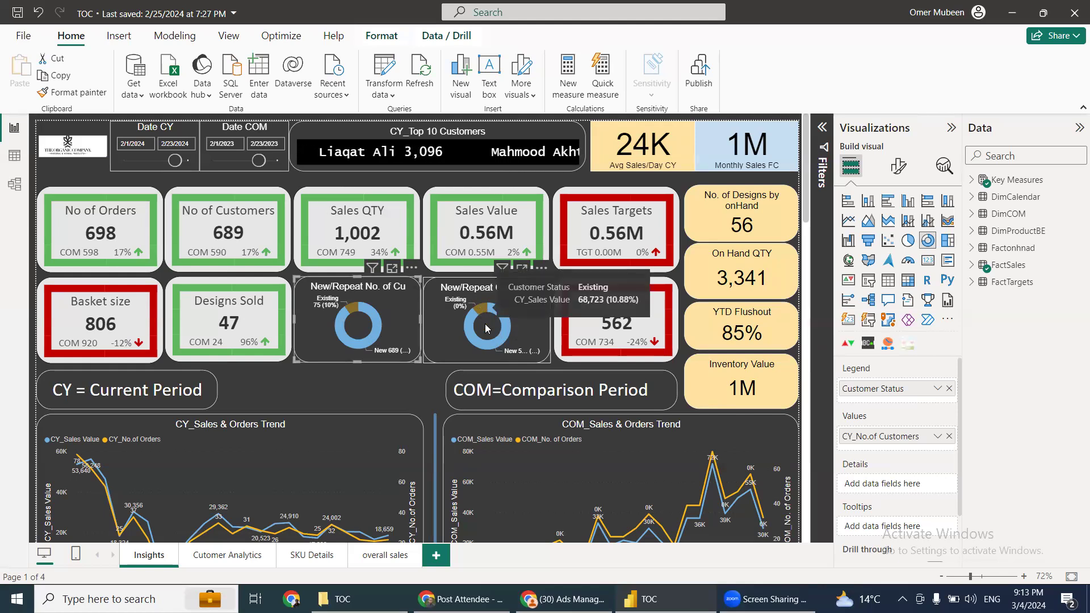
left_click(483, 329)
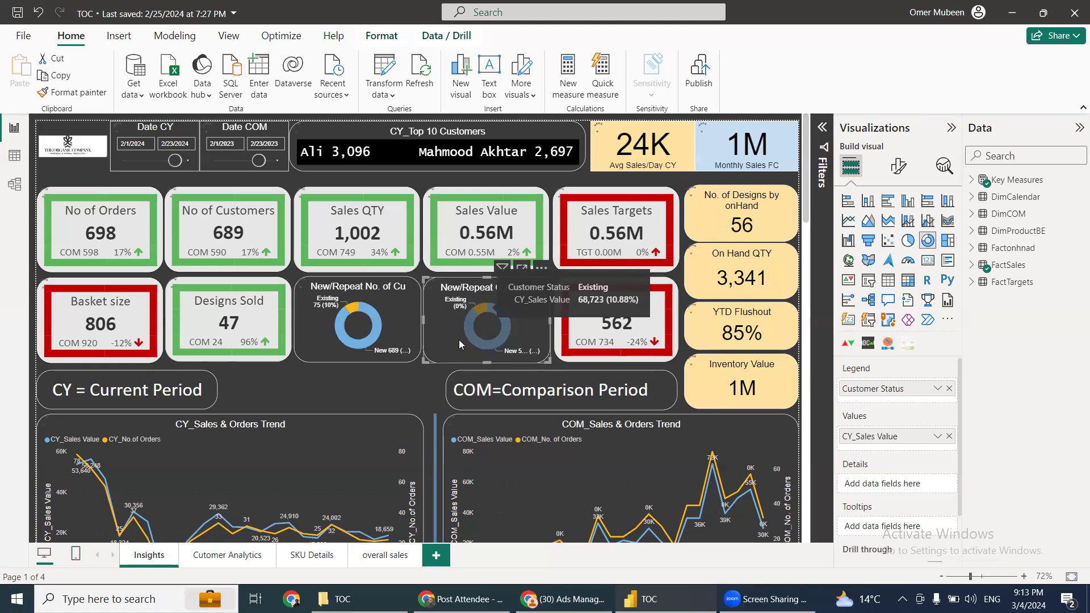
Examine the CY_Sales & Orders Trend chart and check the Date COM and Date CY ranges in their calendars
scroll(418, 343, "down", 2)
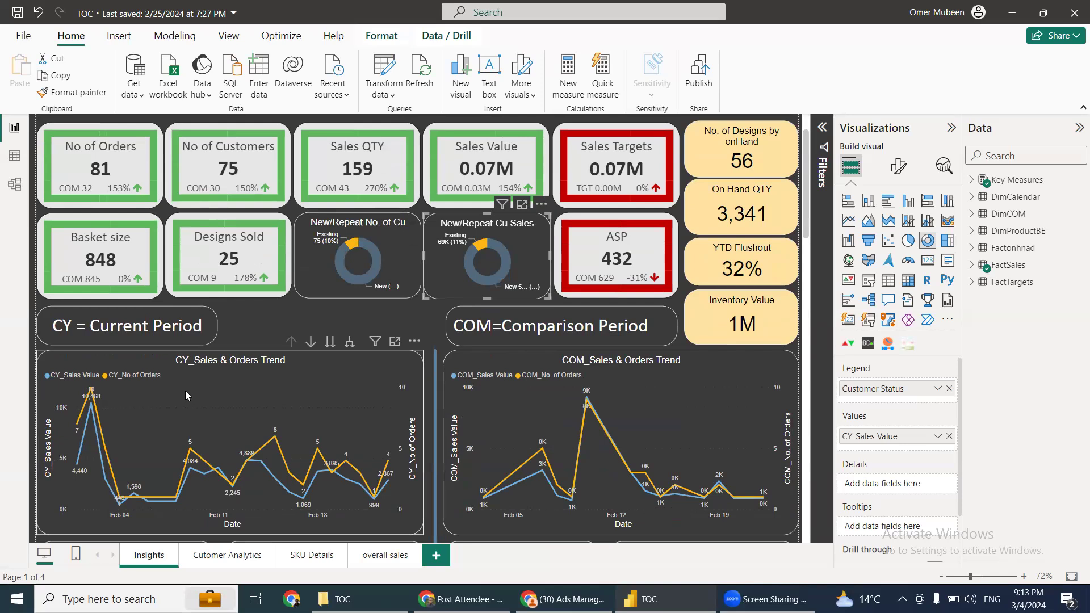
scroll(185, 391, "down", 2)
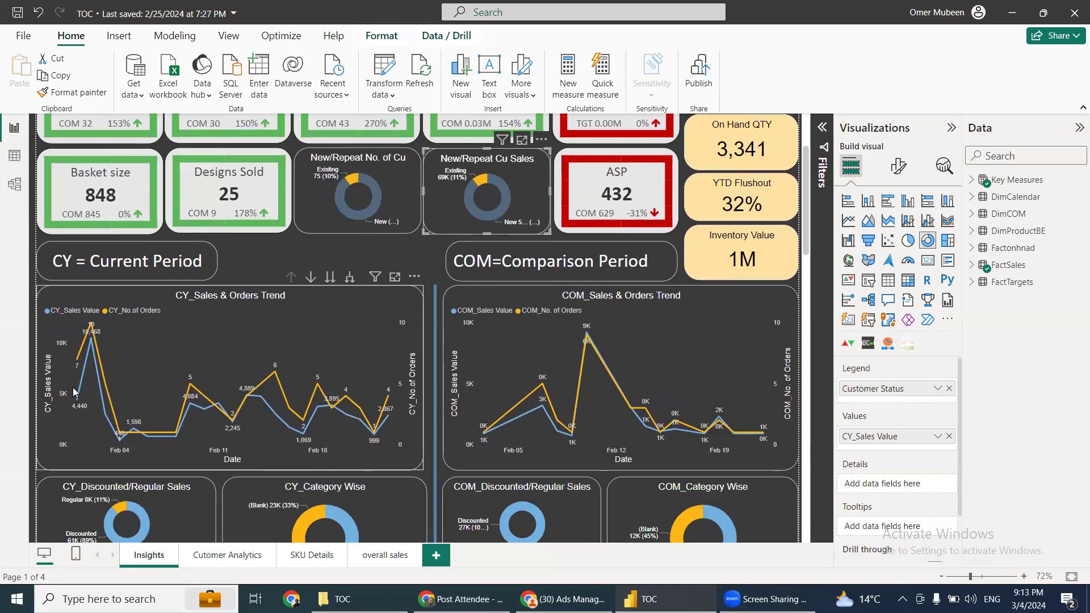
mouse_move(80, 390)
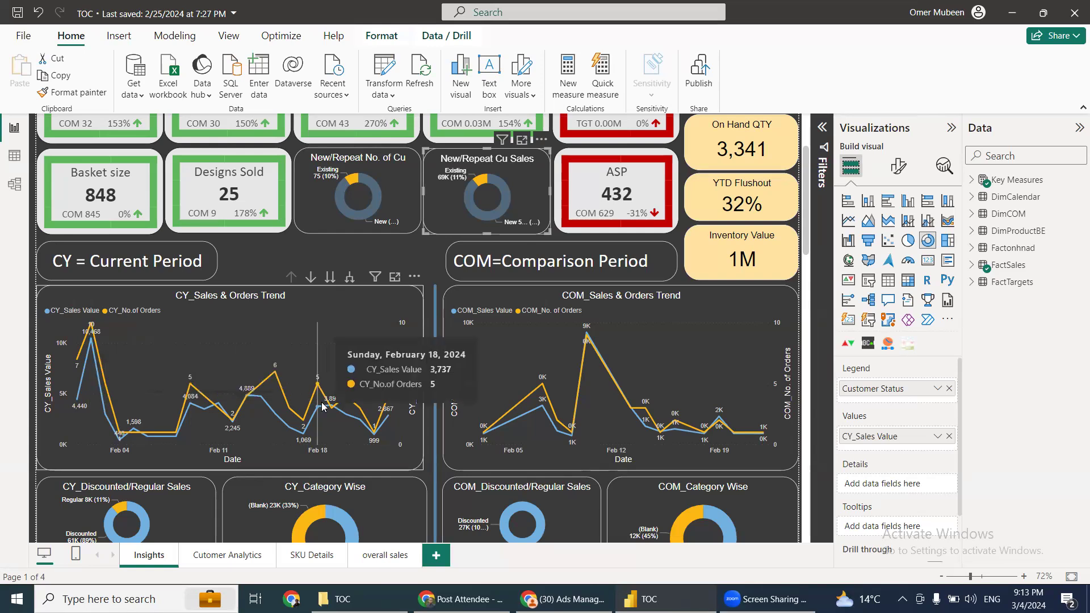
scroll(257, 332, "up", 2)
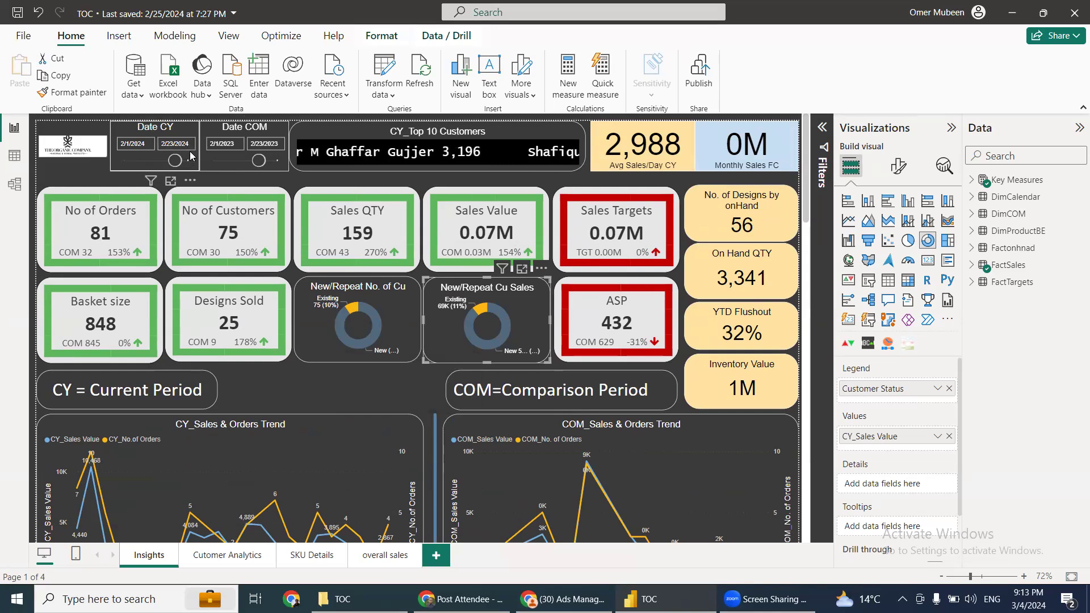
left_click(268, 142)
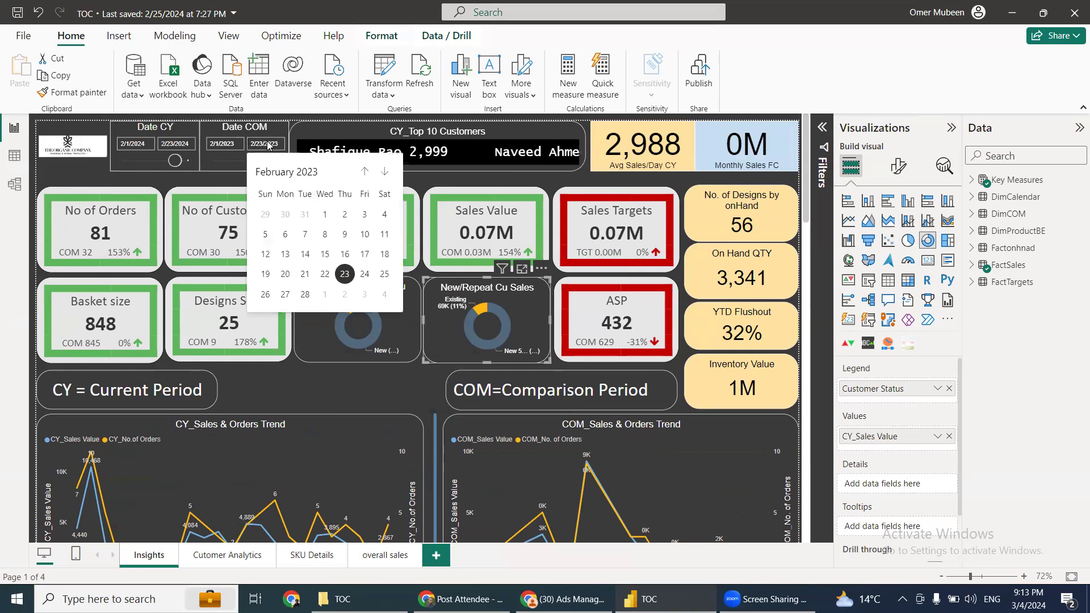
left_click(382, 171)
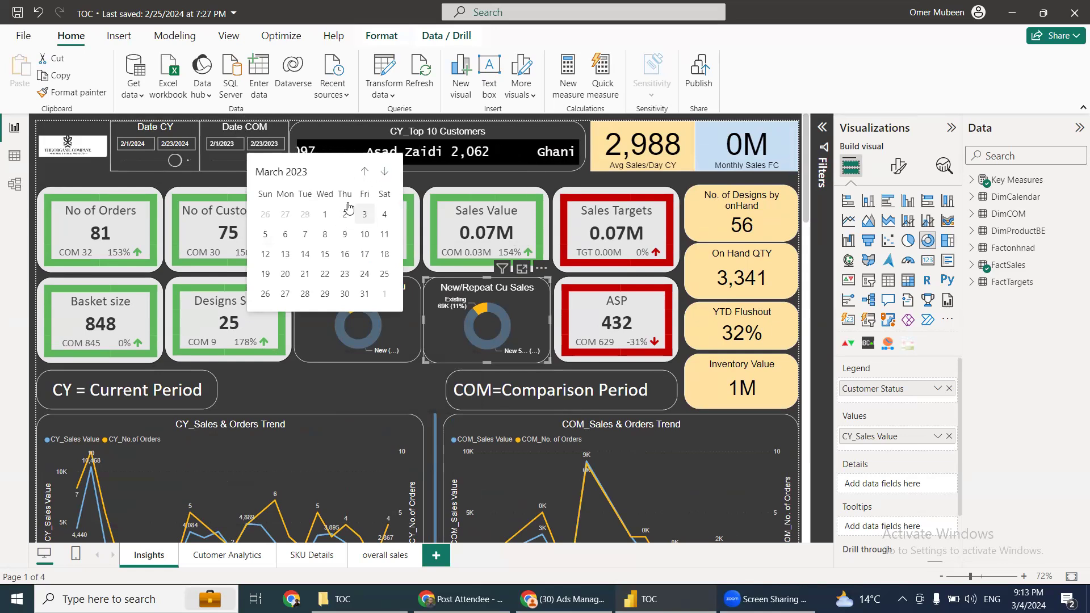
left_click(366, 173)
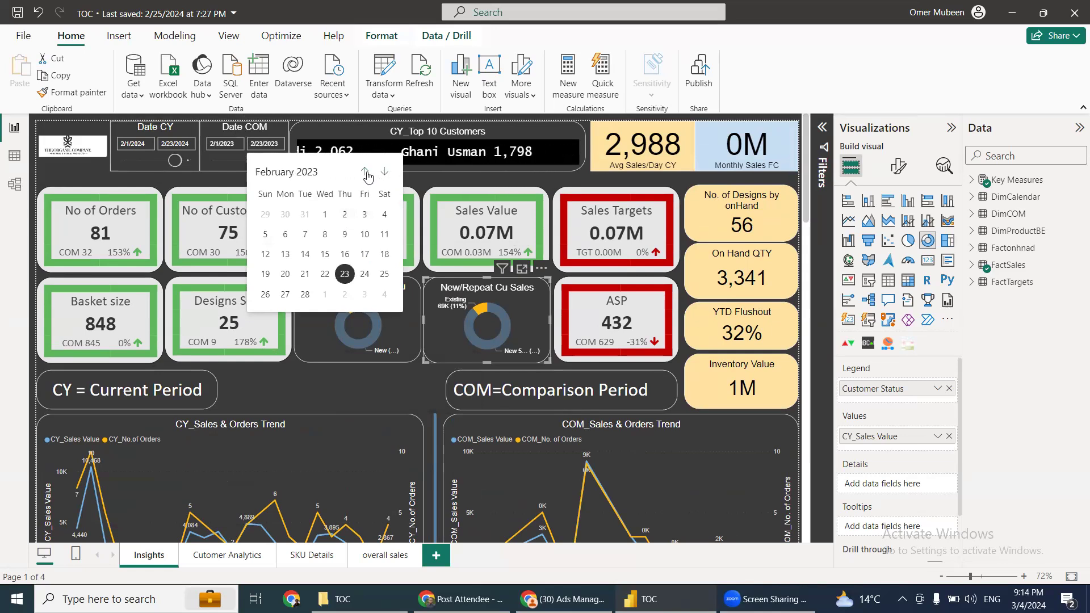
left_click(238, 165)
left_click(223, 144)
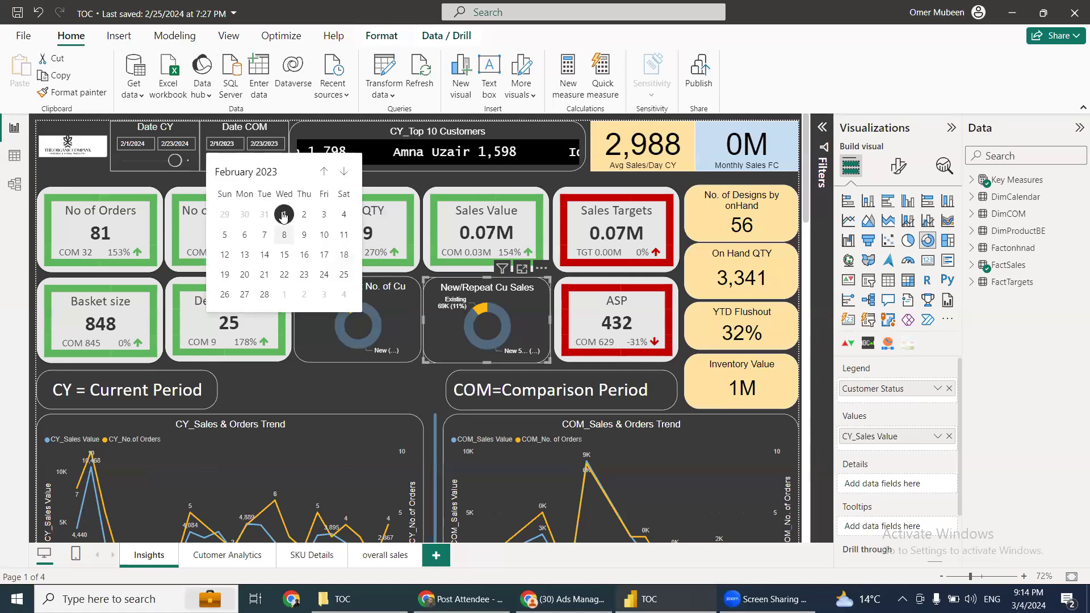
left_click(284, 215)
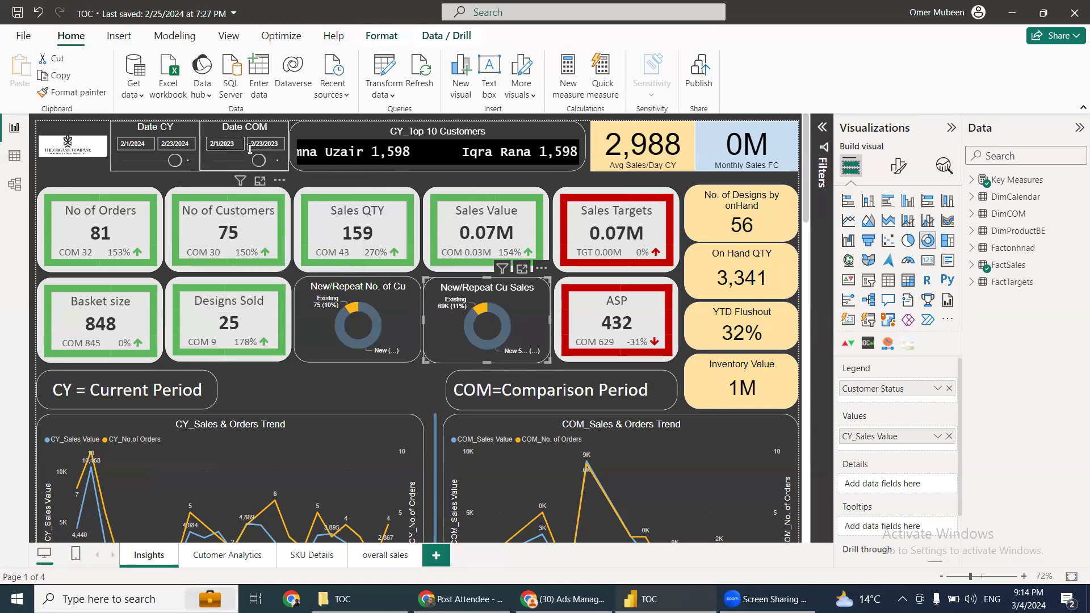
left_click(140, 145)
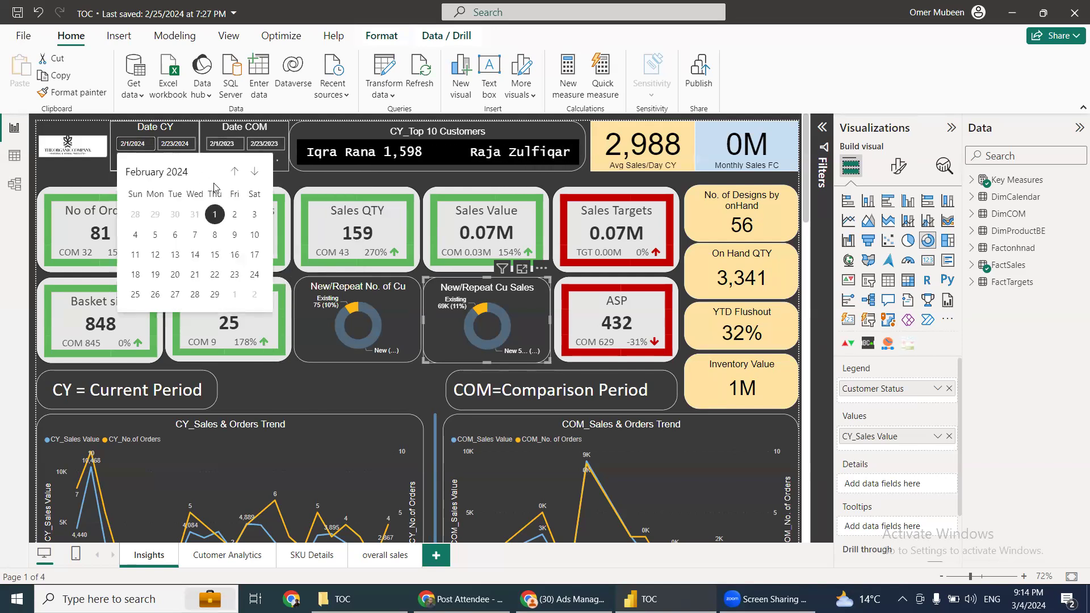
left_click(216, 215)
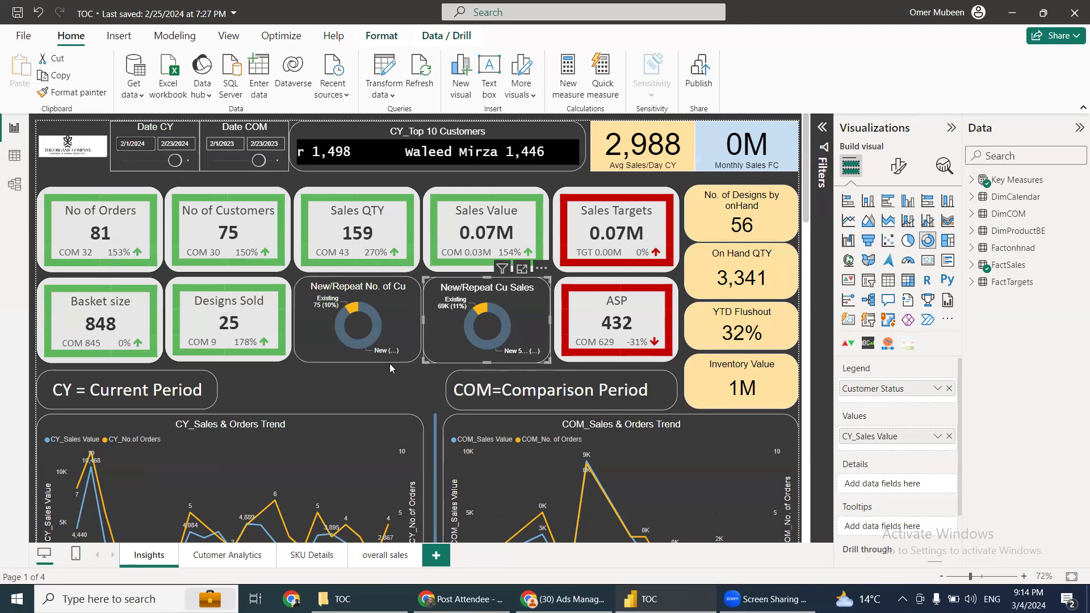
Compare the CY and COM Sales & Orders Trend charts and examine the Discounted/Regular Sales donuts
scroll(395, 340, "down", 2)
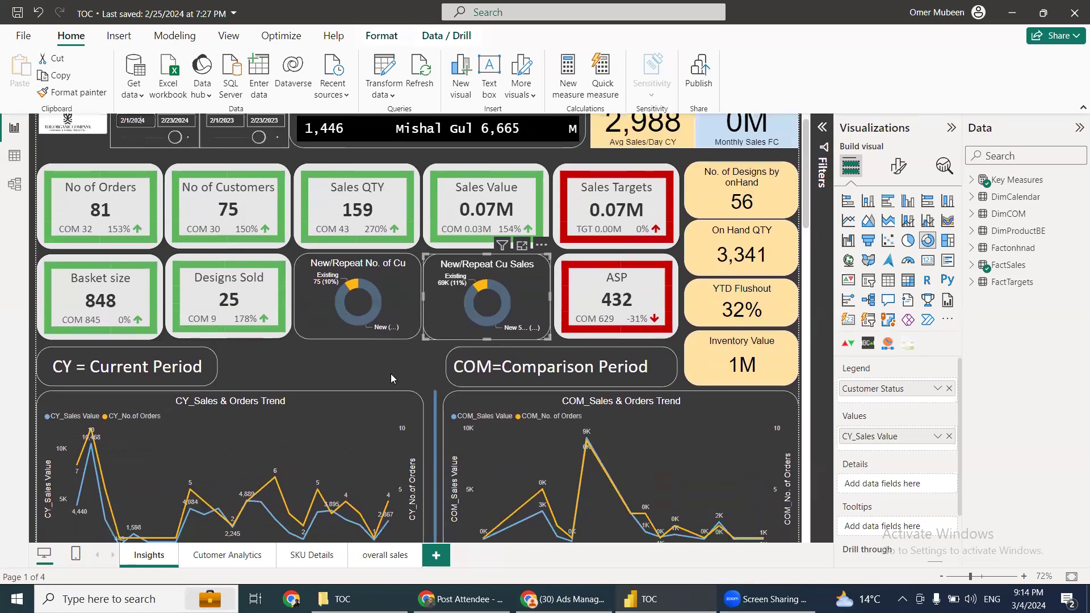
scroll(390, 374, "down", 4)
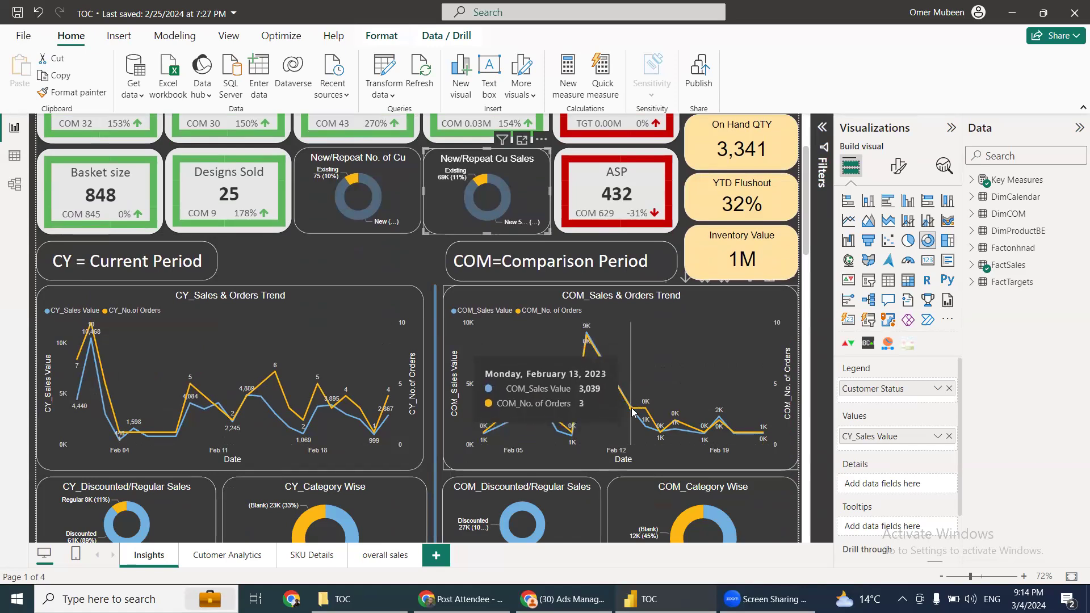
scroll(630, 406, "down", 2)
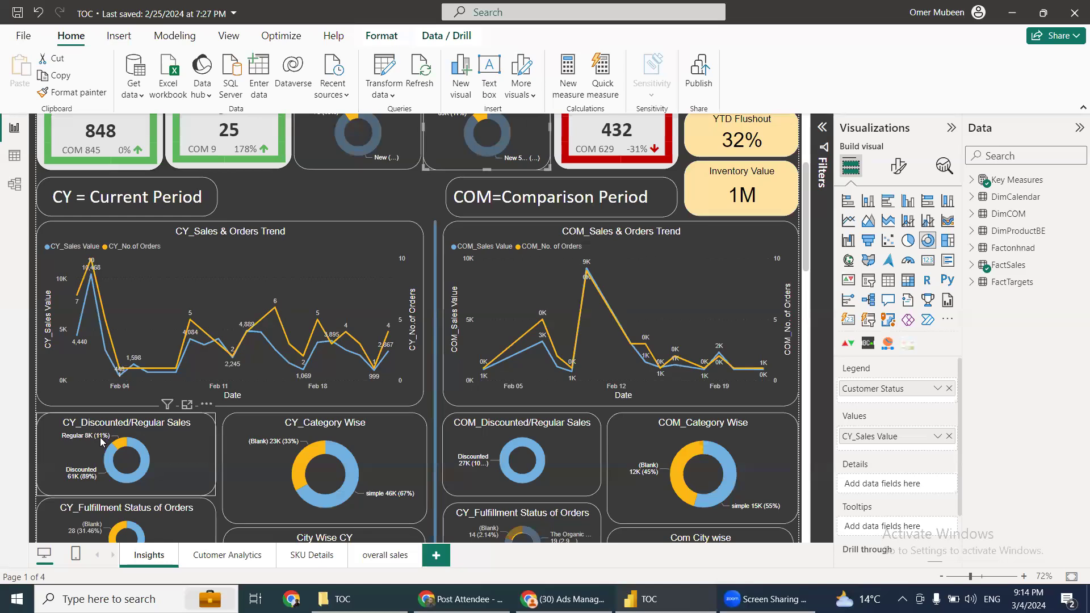
mouse_move(105, 466)
scroll(332, 429, "down", 1)
scroll(333, 429, "down", 1)
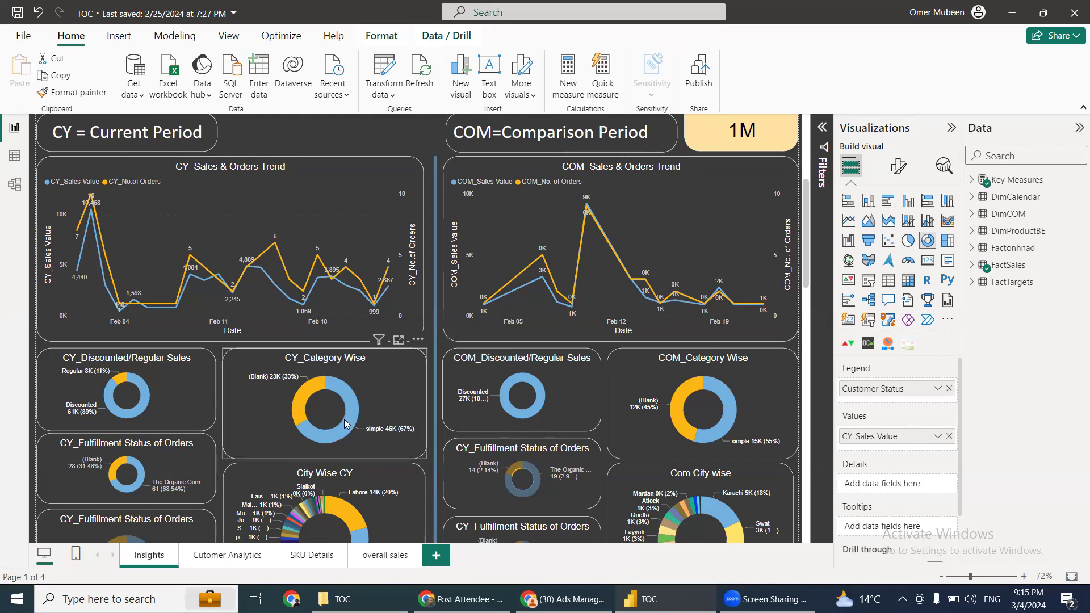
Examine the city-wise and fulfillment status donuts and the CY and COM Price Point tables
scroll(335, 397, "down", 1)
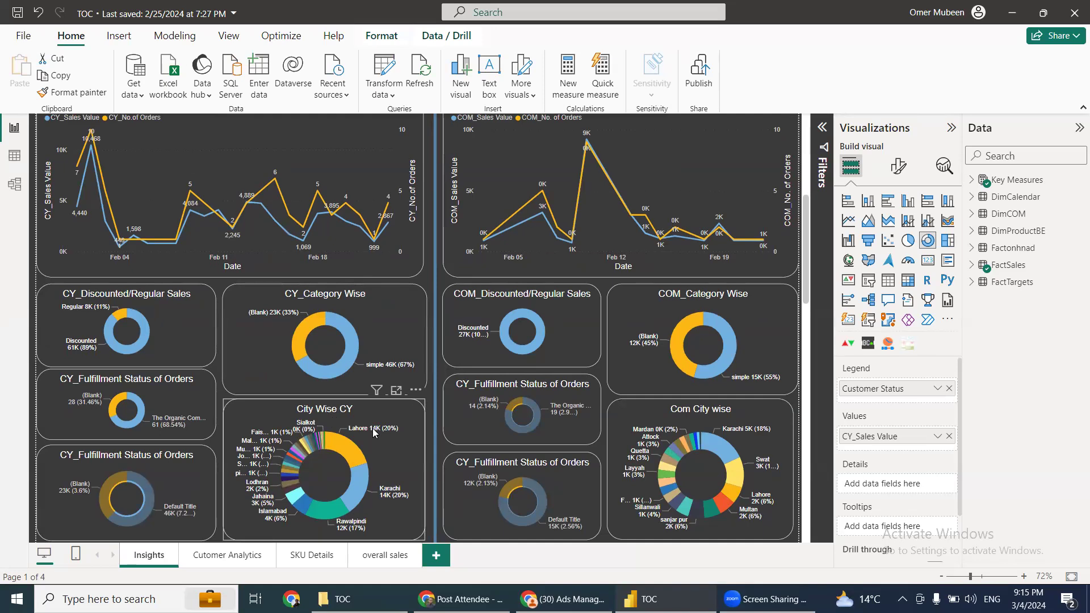
mouse_move(373, 431)
scroll(275, 420, "down", 1)
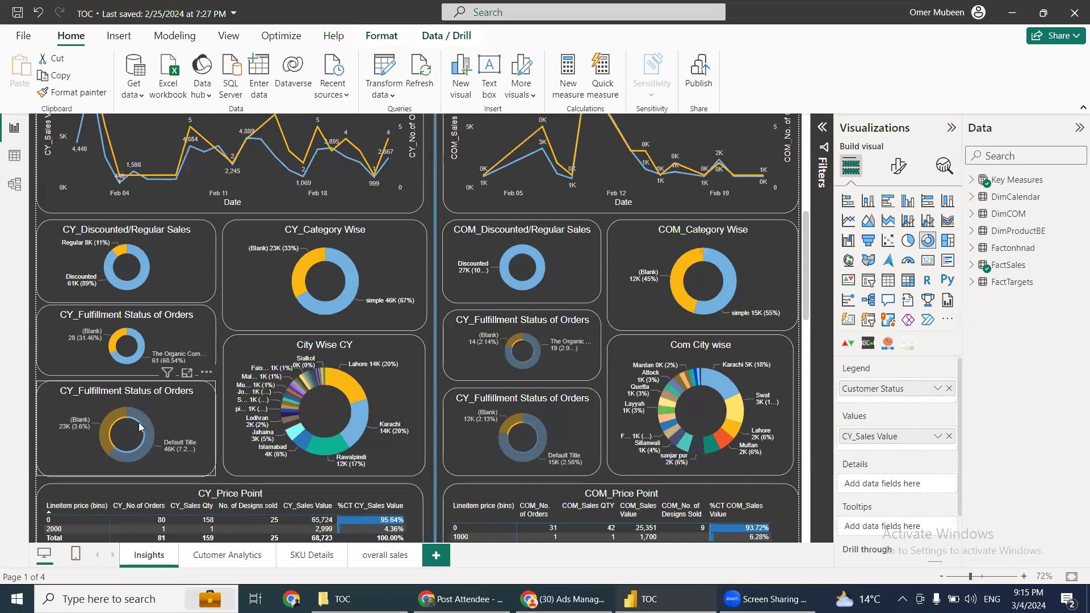
mouse_move(146, 438)
scroll(166, 409, "down", 1)
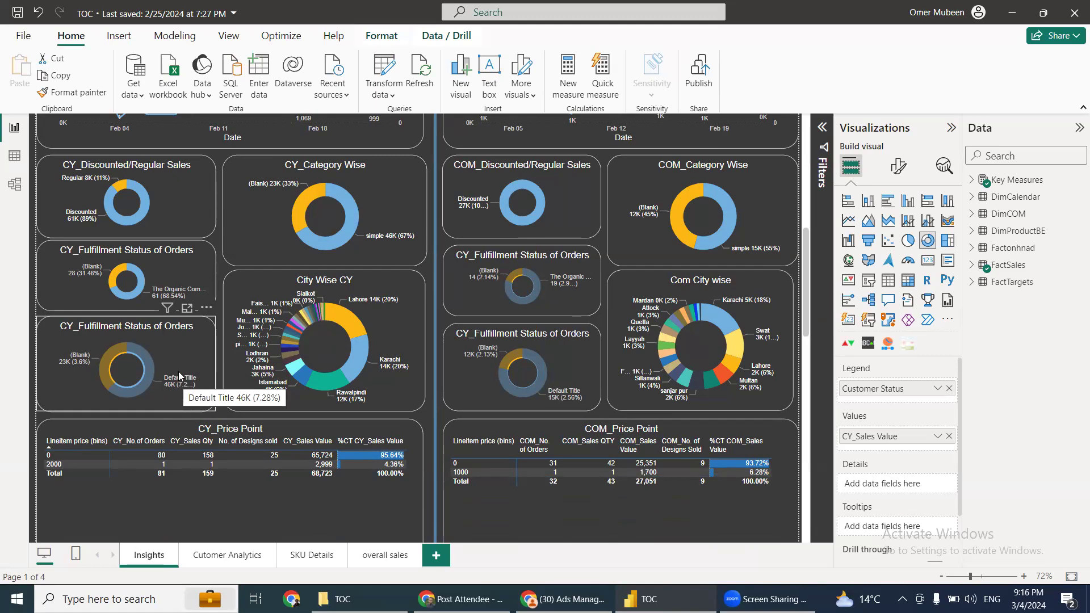
scroll(183, 359, "down", 1)
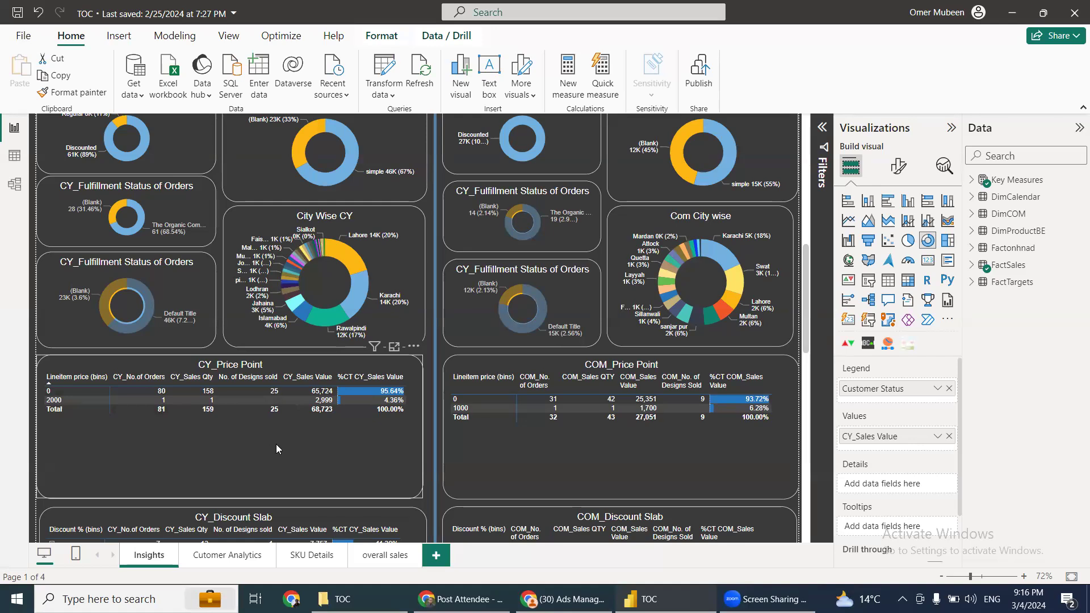
scroll(284, 431, "down", 1)
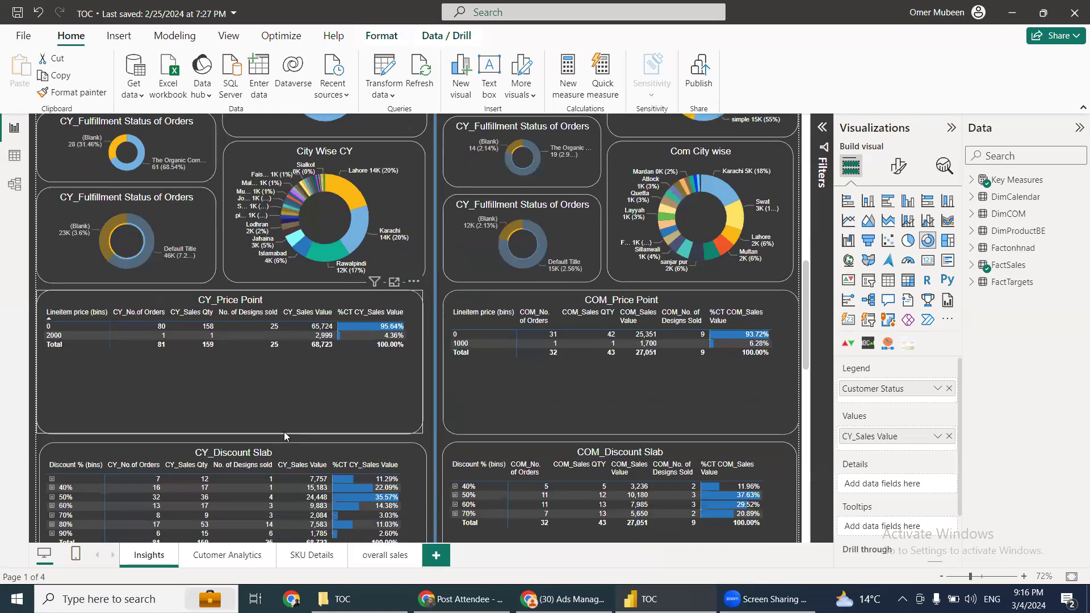
Sort the CY_Discount Slab table by CY_No.of Orders in descending order
scroll(284, 431, "down", 1)
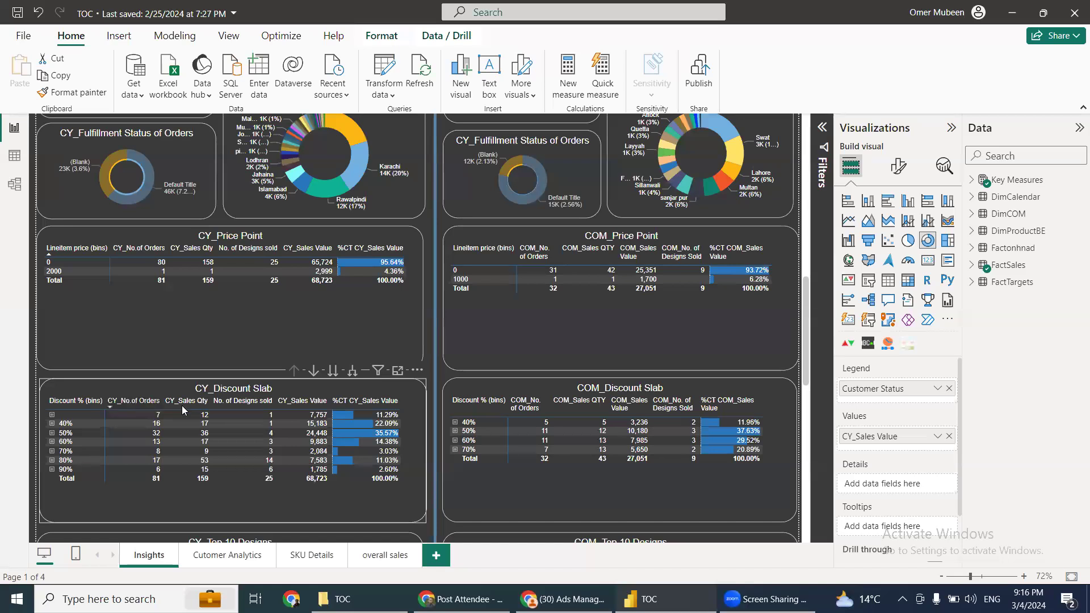
left_click(131, 405)
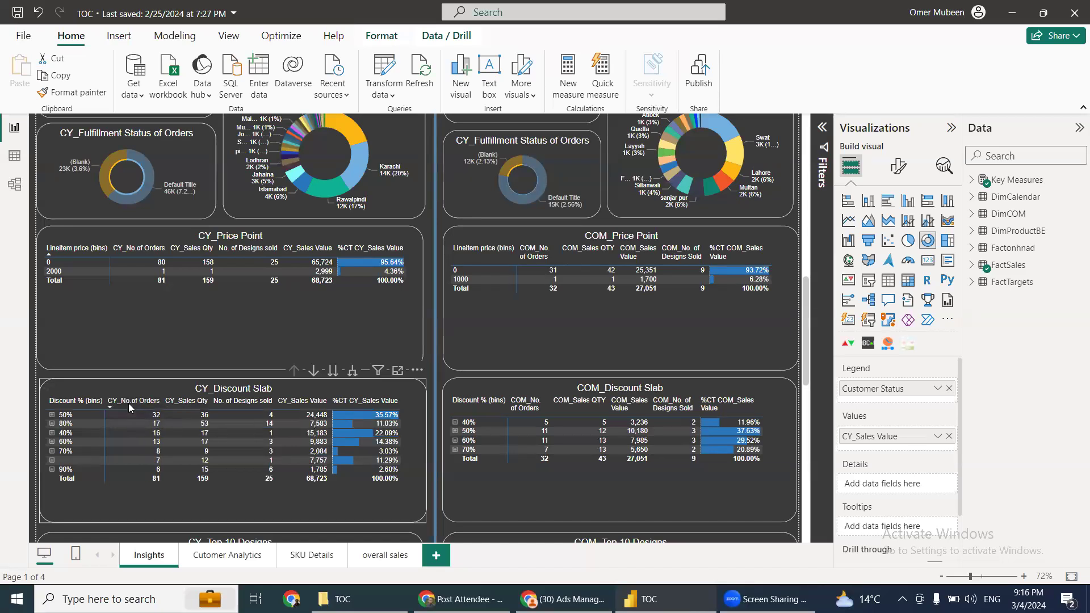
left_click(127, 404)
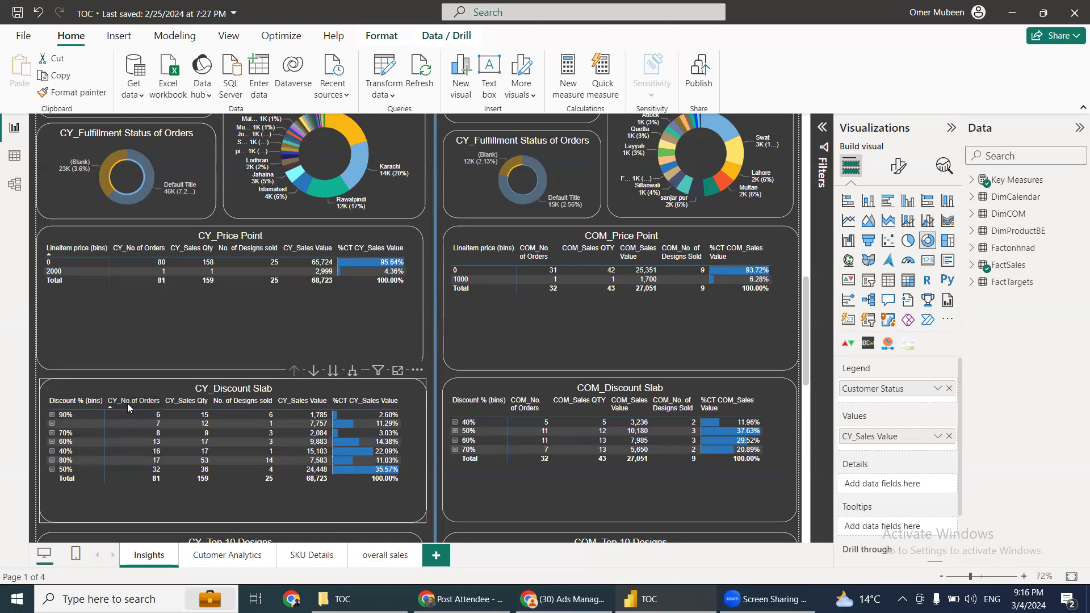
left_click(129, 405)
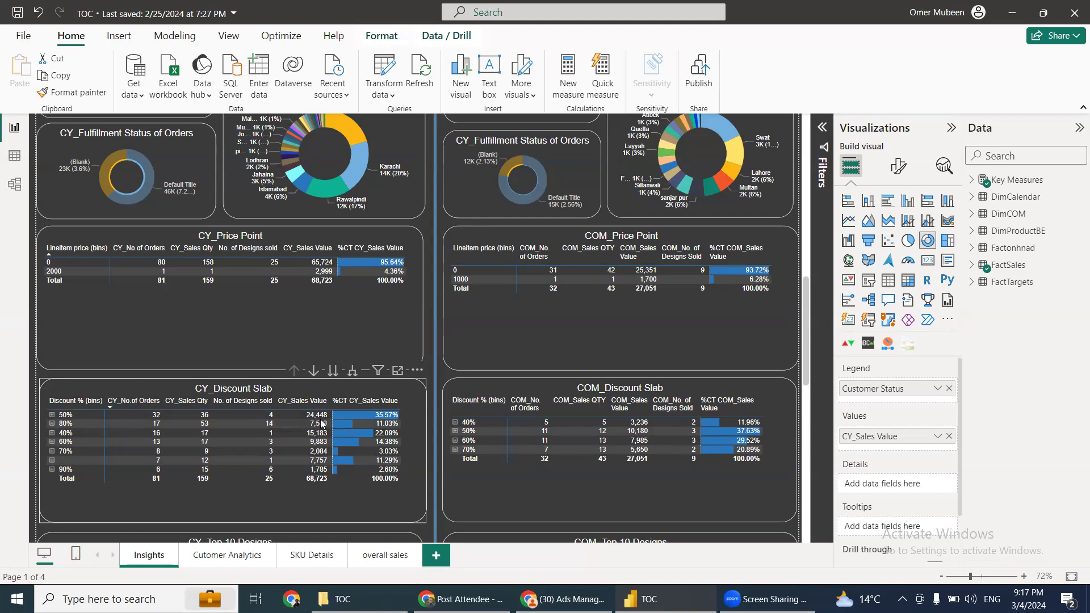
Examine the rows of the CY_Top 10 Designs table
scroll(368, 392, "down", 2)
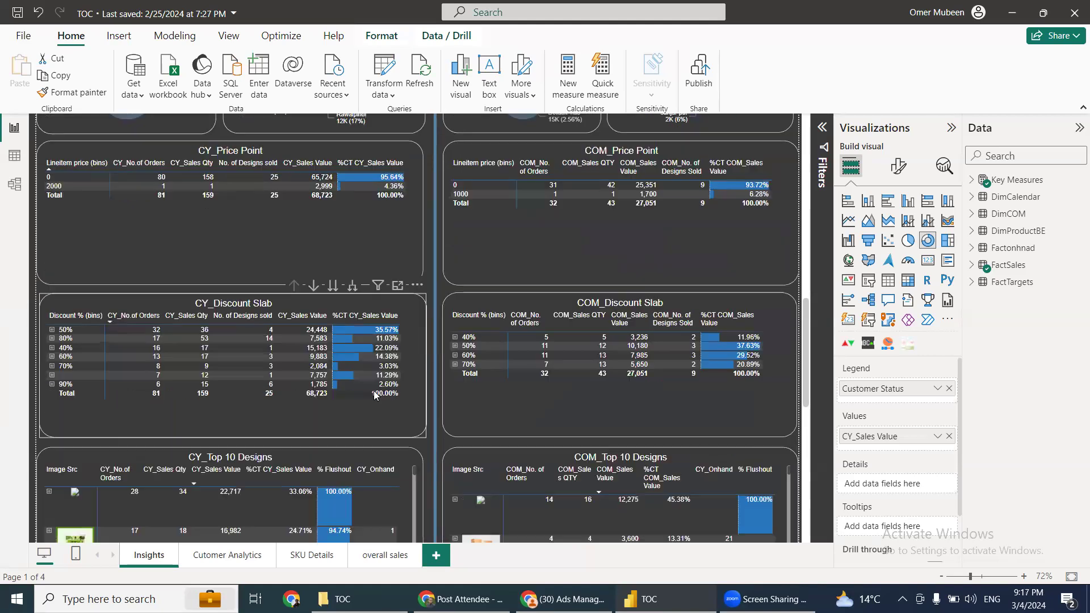
scroll(375, 395, "down", 2)
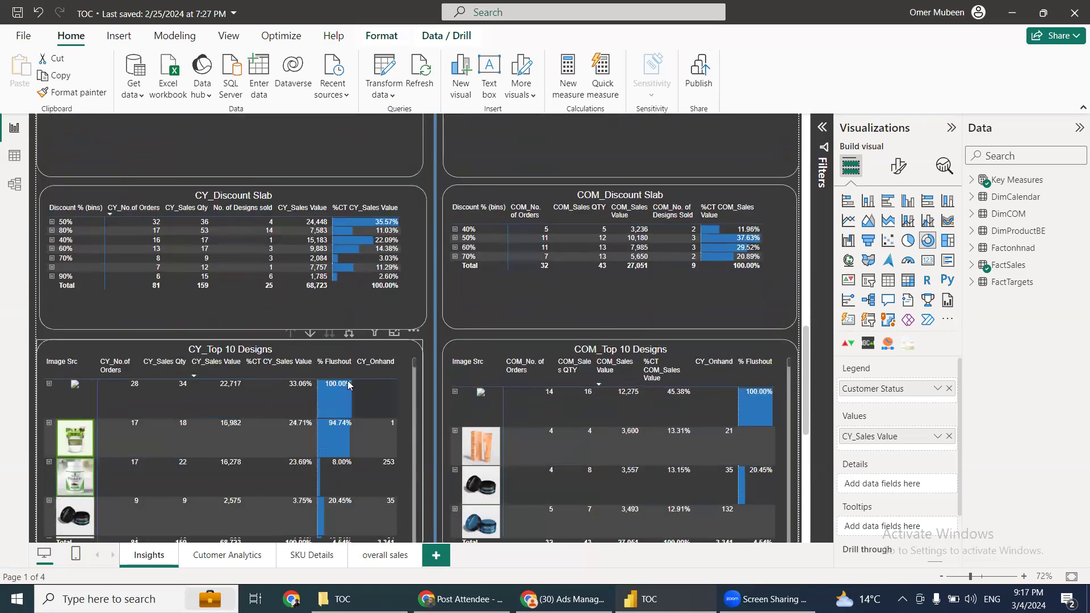
scroll(352, 390, "down", 1)
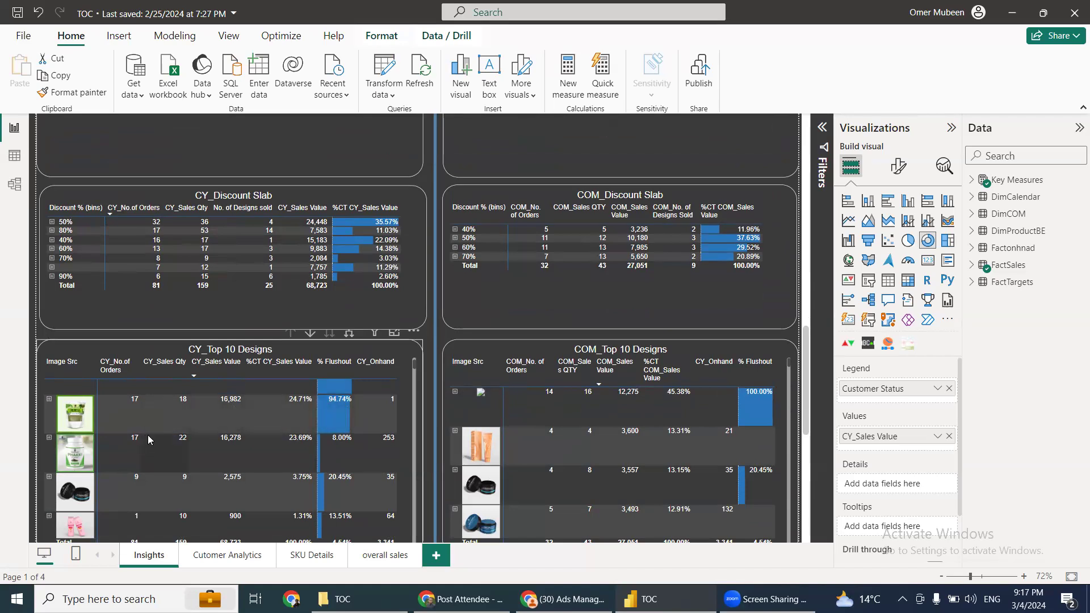
scroll(148, 440, "down", 2)
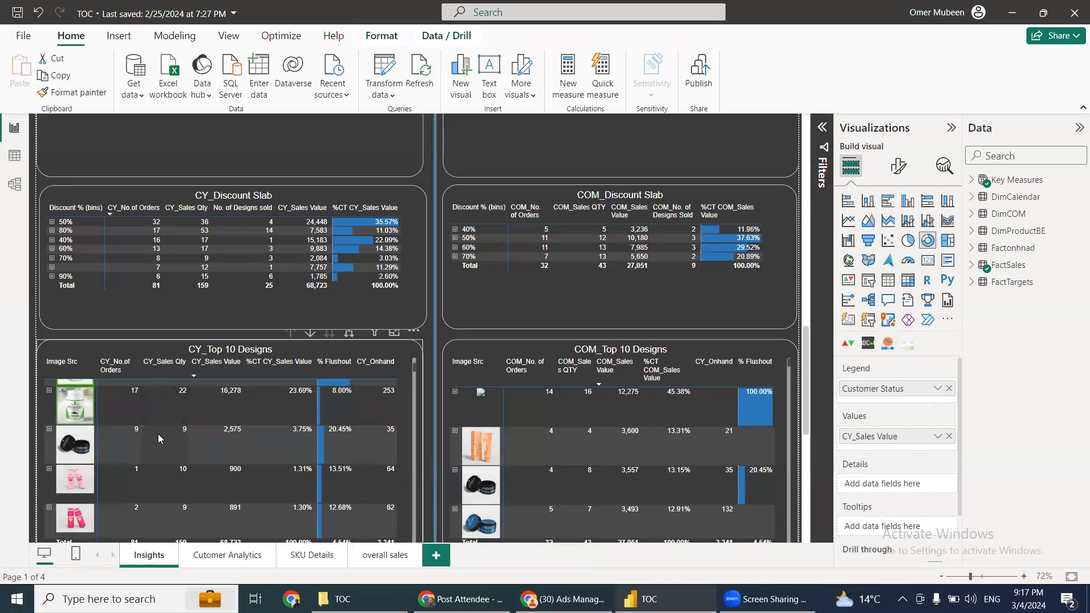
Examine the remaining rows of the CY_Top 10 Designs table, including the % Flushout and CY_Onhand columns
scroll(152, 423, "down", 3)
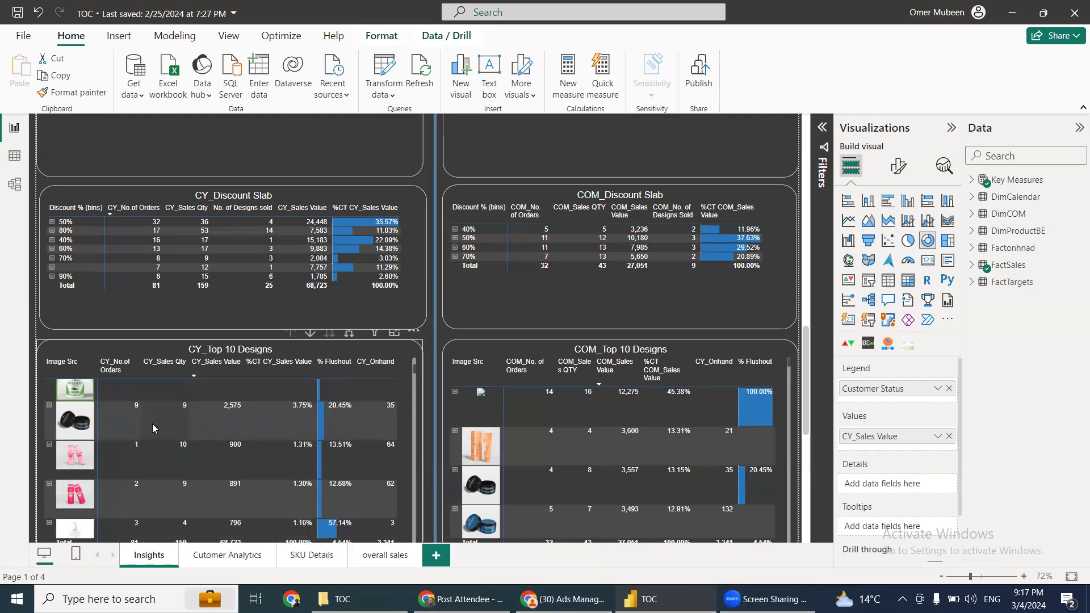
scroll(152, 405, "down", 1)
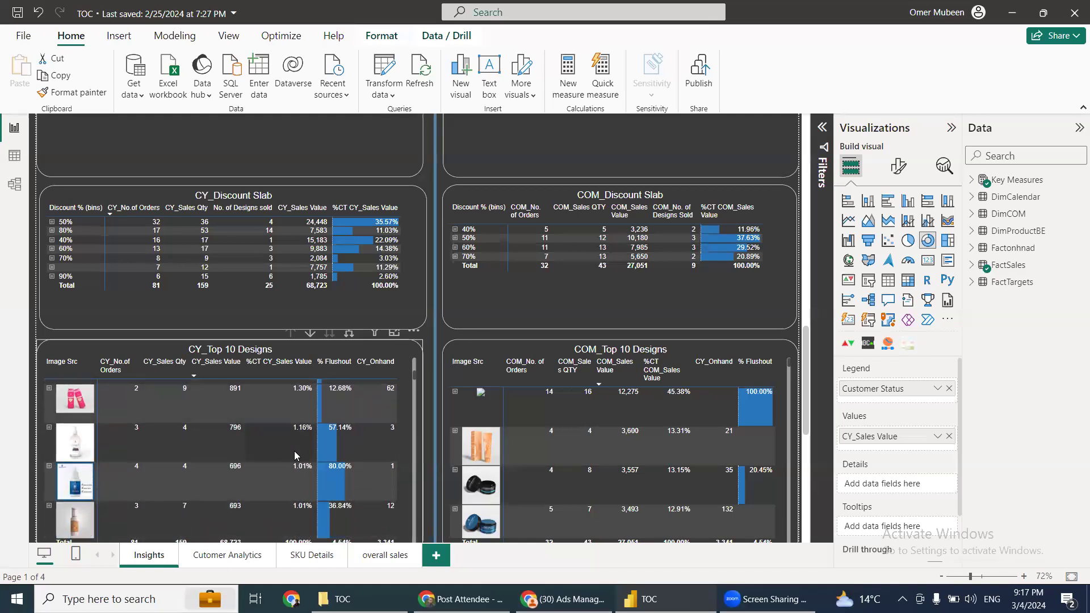
scroll(311, 430, "down", 1)
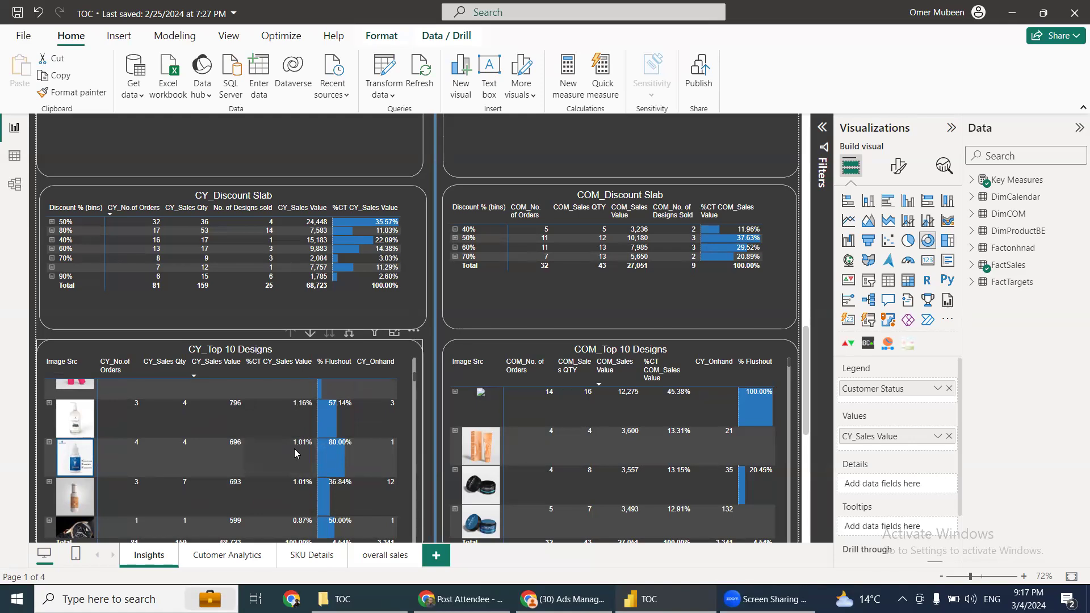
Set the Date CY slicer's end date to 2/10/2024
scroll(286, 452, "up", 2)
scroll(343, 286, "up", 1)
scroll(343, 285, "up", 10)
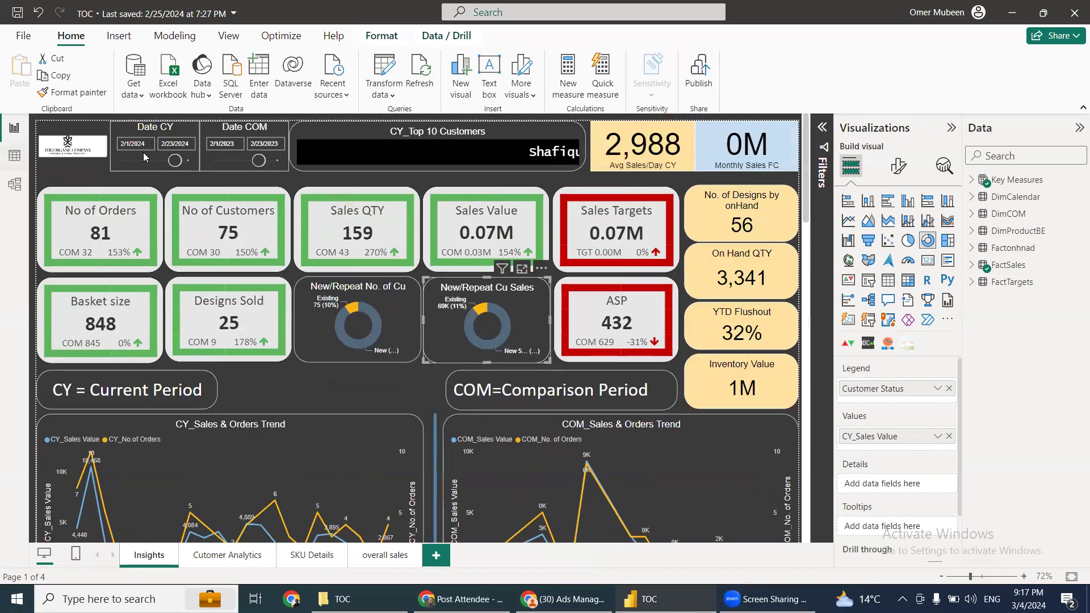
left_click(169, 143)
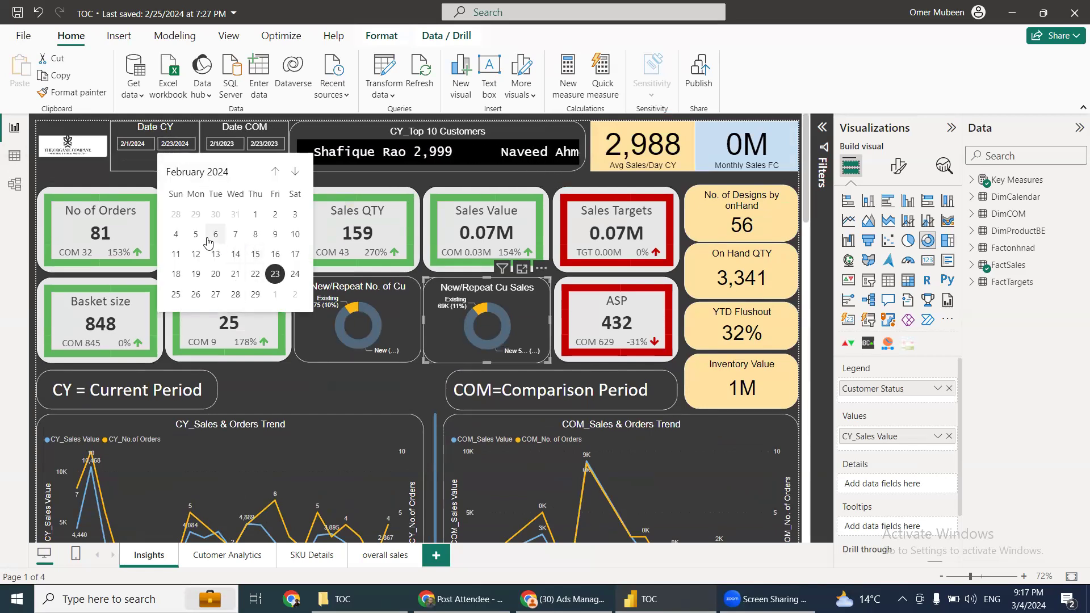
left_click(133, 143)
left_click(180, 143)
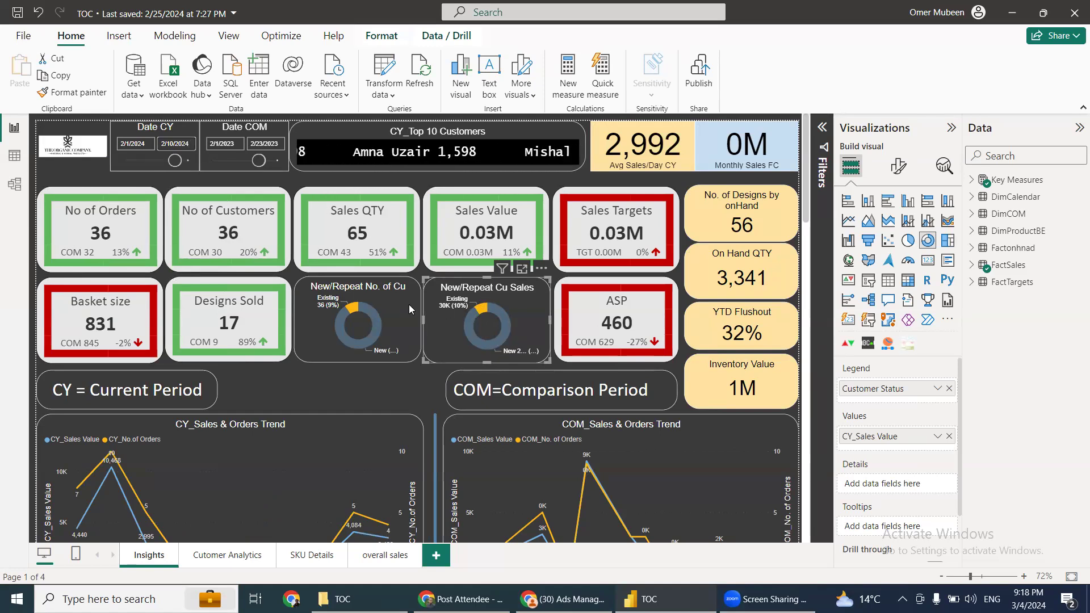
Compare the CY and COM trend charts, category and city donuts, and Price Point tables
scroll(379, 413, "down", 3)
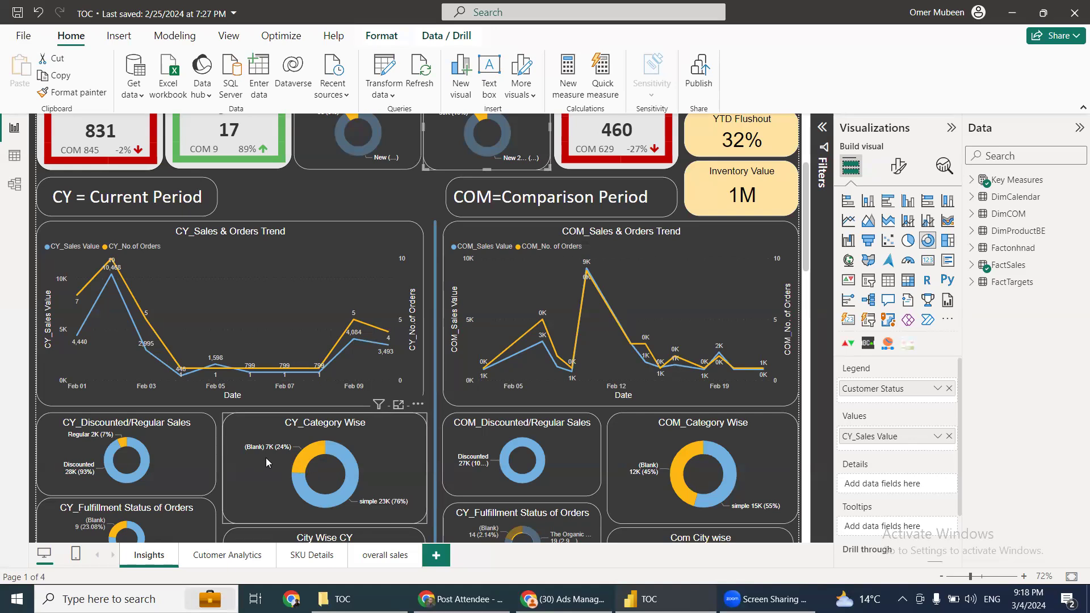
mouse_move(282, 448)
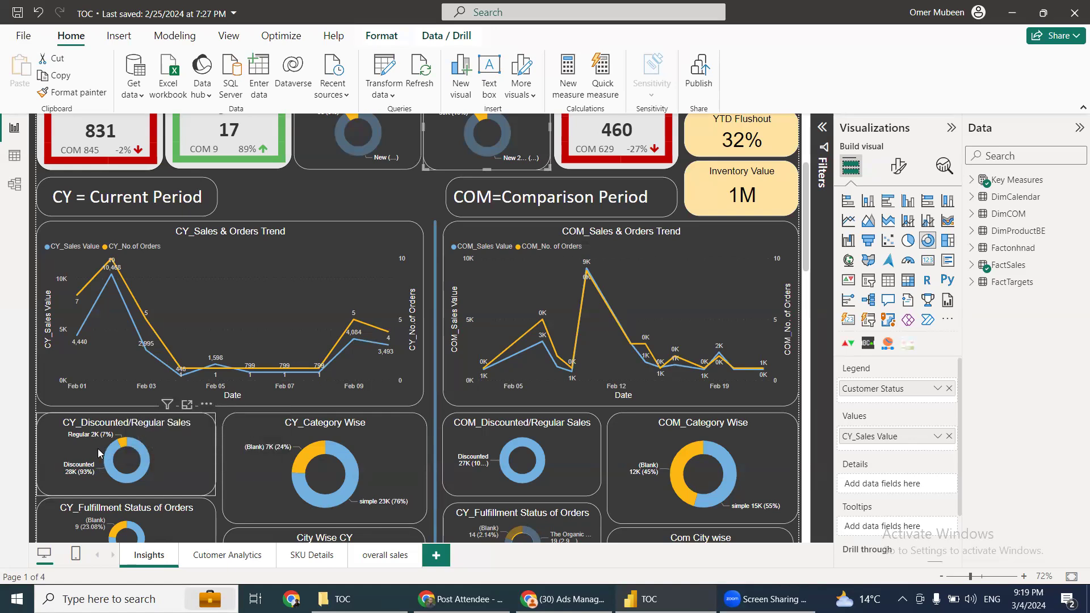
scroll(168, 408, "down", 5)
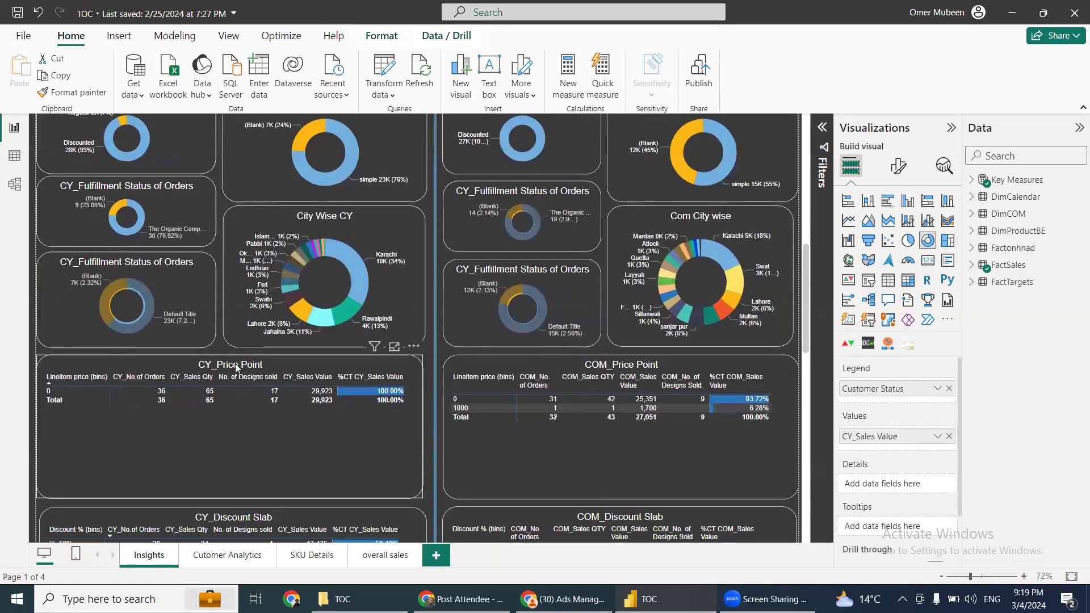
scroll(324, 354, "down", 1)
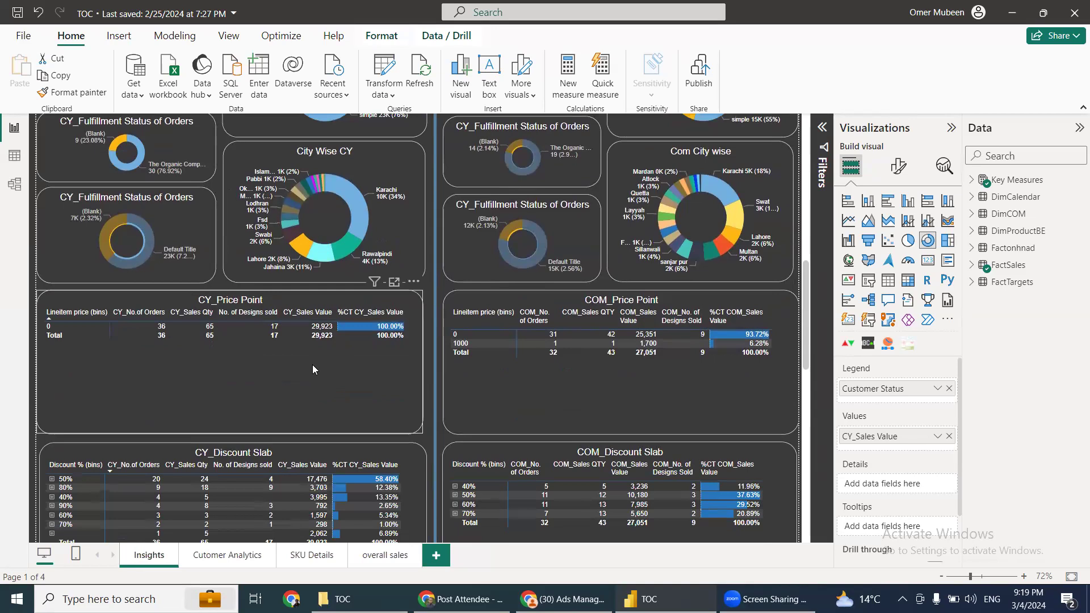
Examine the CY and COM Discount Slab tables and the on-hand stock of designs in CY_Top 10 Designs
scroll(312, 369, "down", 4)
scroll(316, 386, "down", 4)
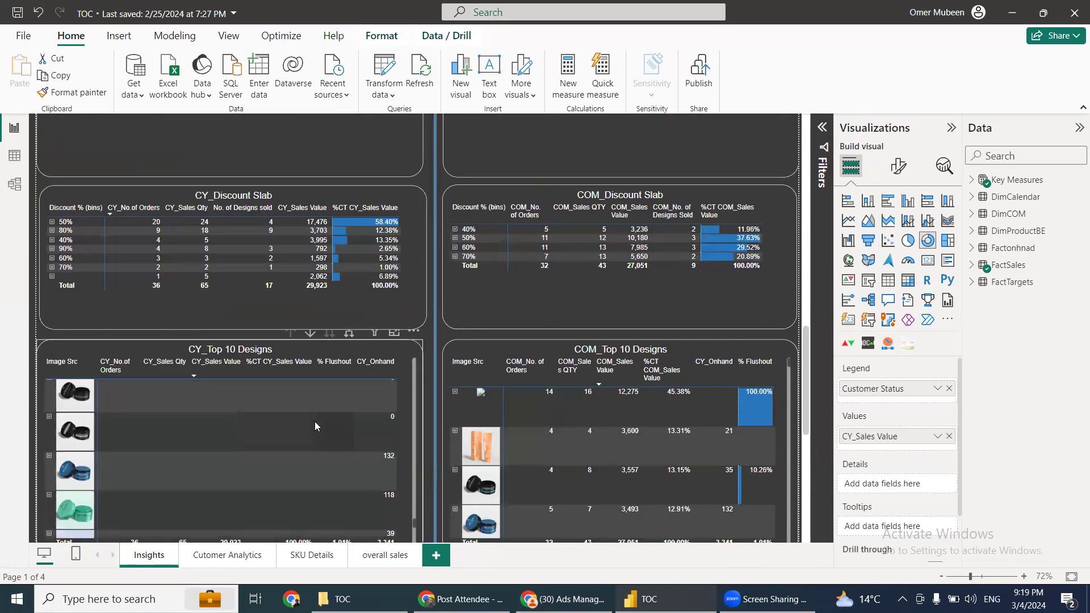
scroll(314, 421, "down", 1)
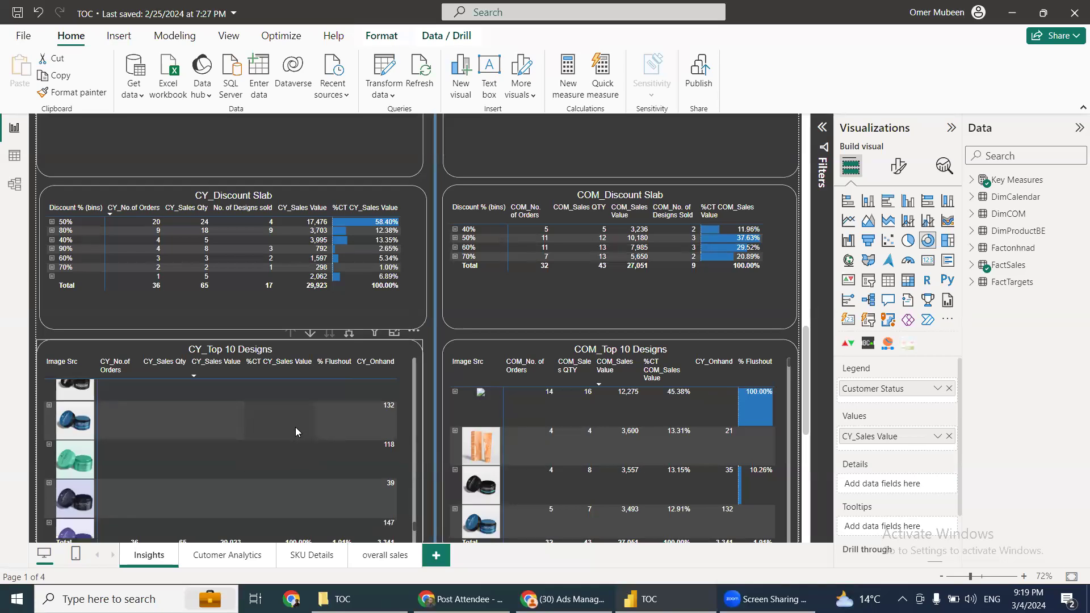
scroll(295, 432, "down", 1)
scroll(298, 448, "down", 5)
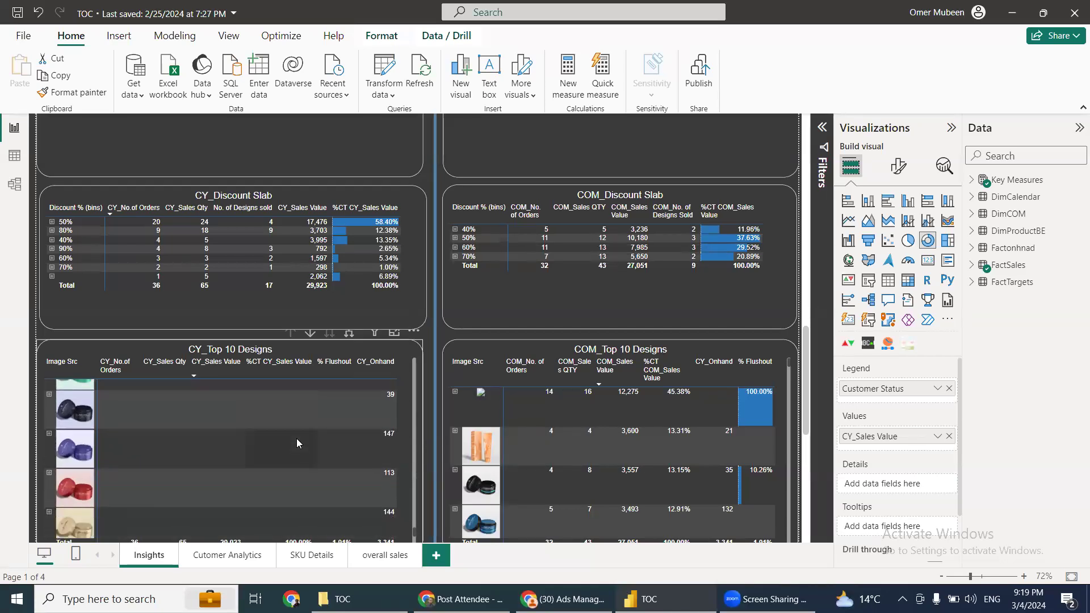
scroll(293, 450, "down", 1)
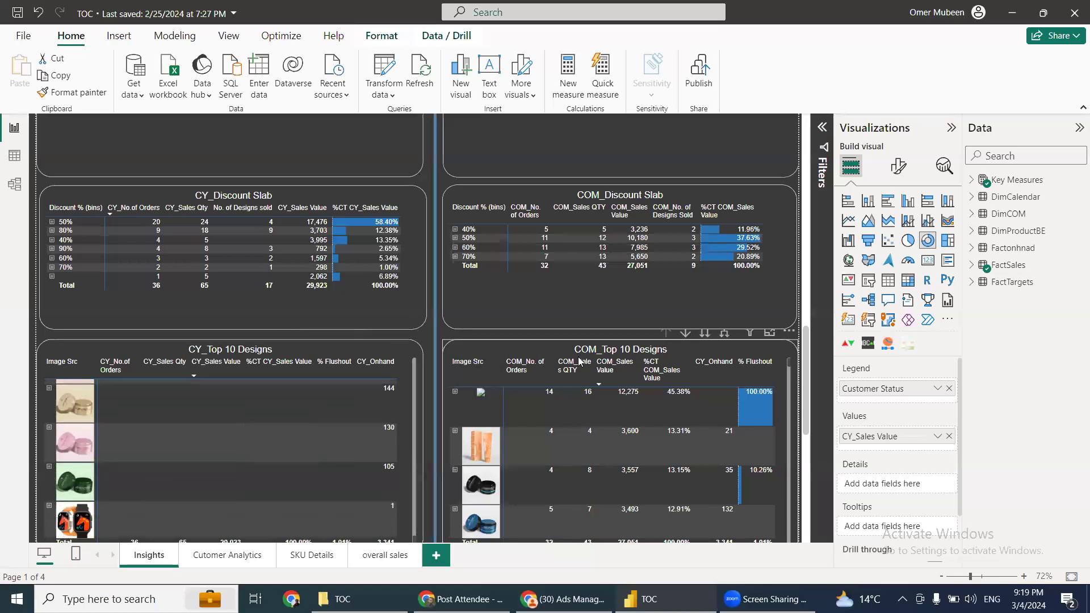
scroll(540, 374, "down", 6)
Set the Date CY slicer's end date to 2/23/2024
scroll(536, 375, "up", 10)
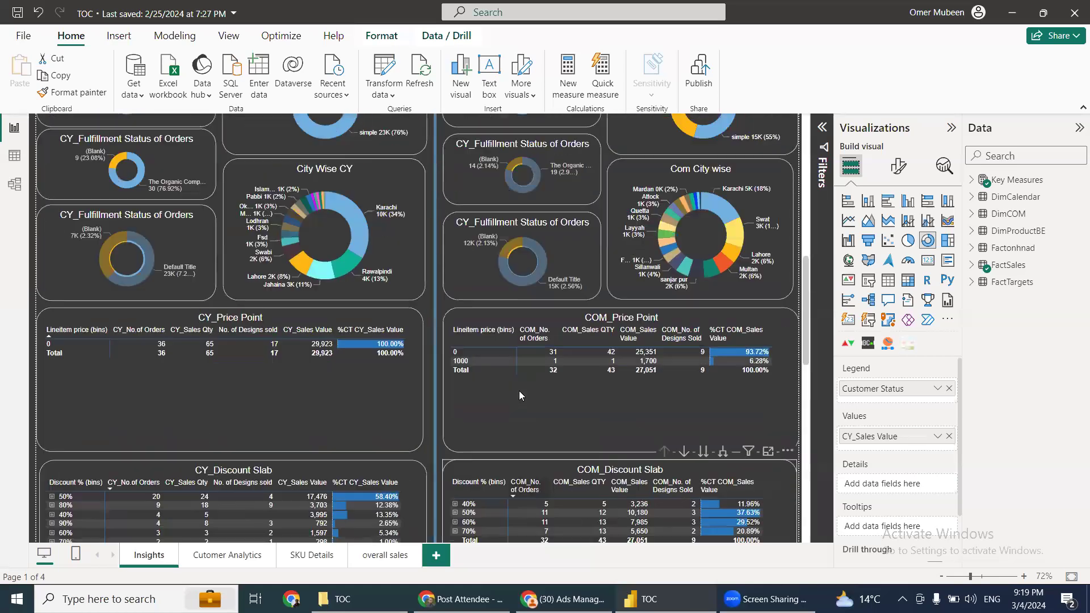
scroll(430, 320, "up", 3)
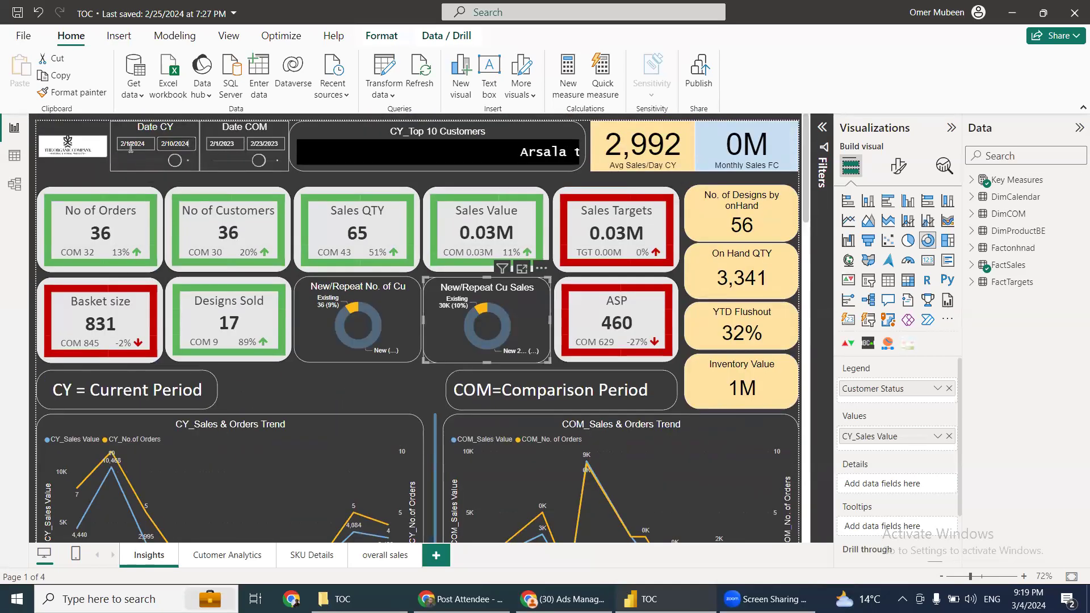
left_click(134, 148)
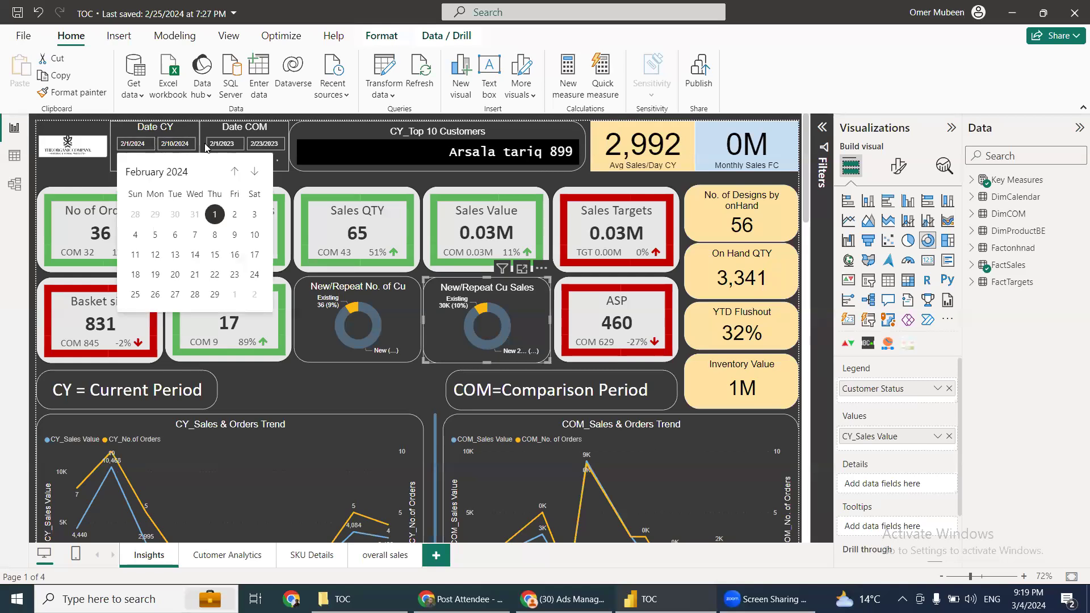
left_click(175, 142)
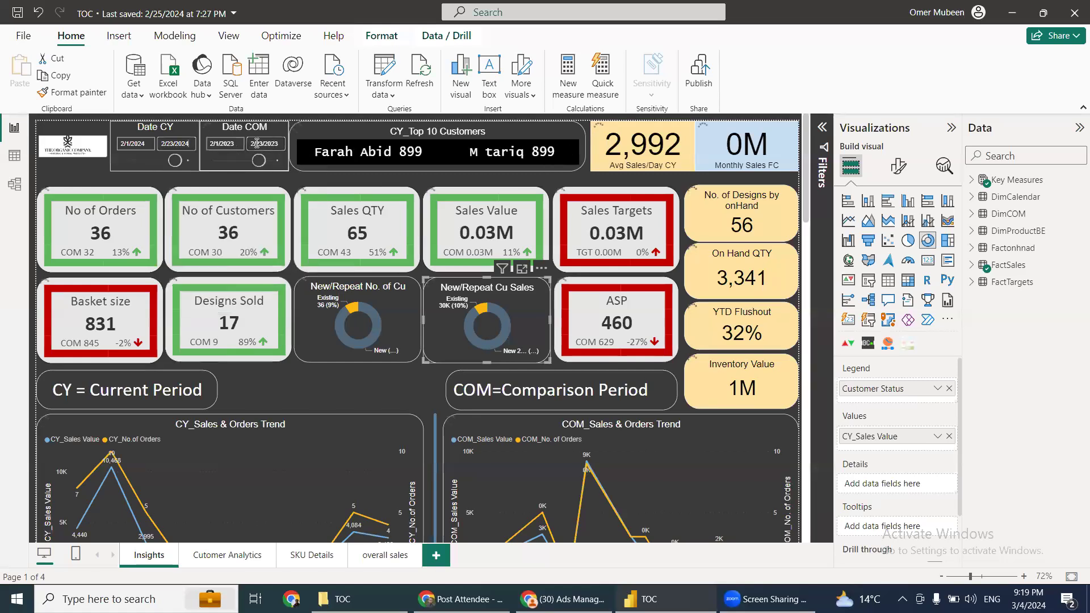
Inspect the end-date and start-date calendars of the Date COM slicer for February 2023
left_click(256, 143)
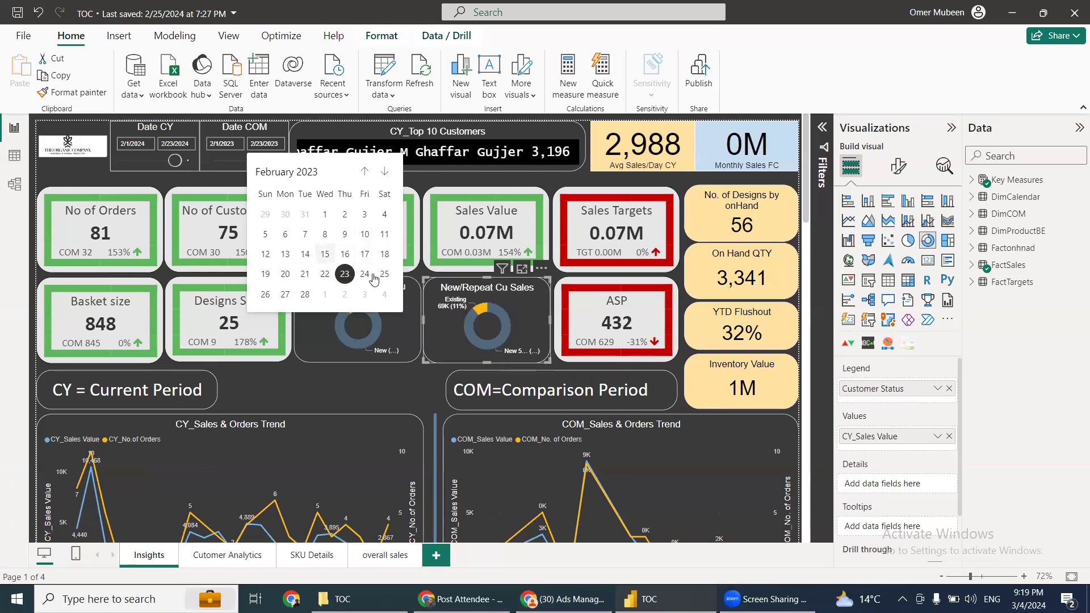
left_click(221, 146)
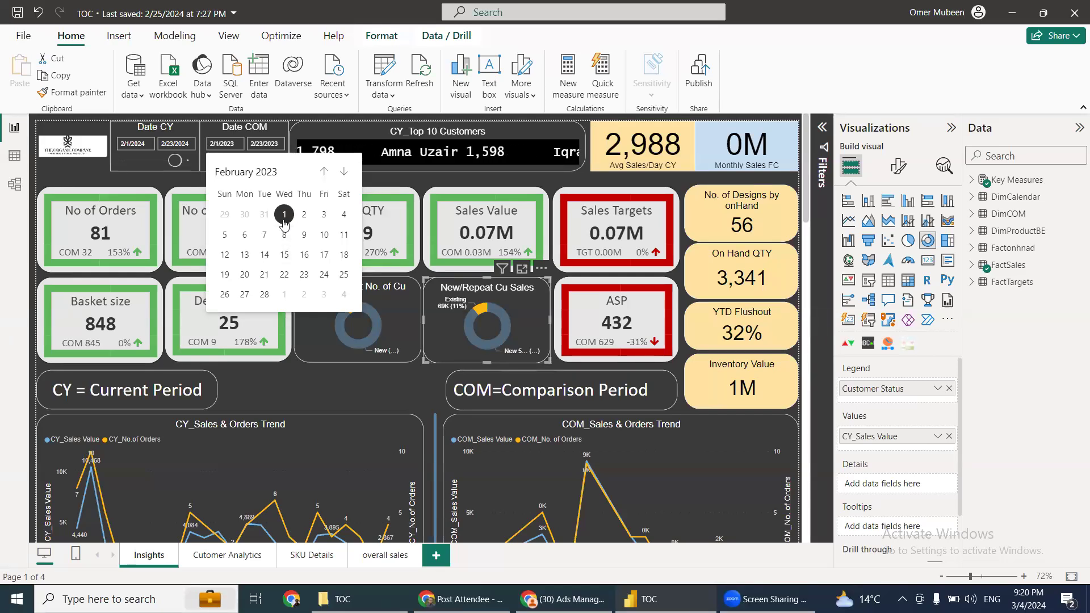
left_click(276, 220)
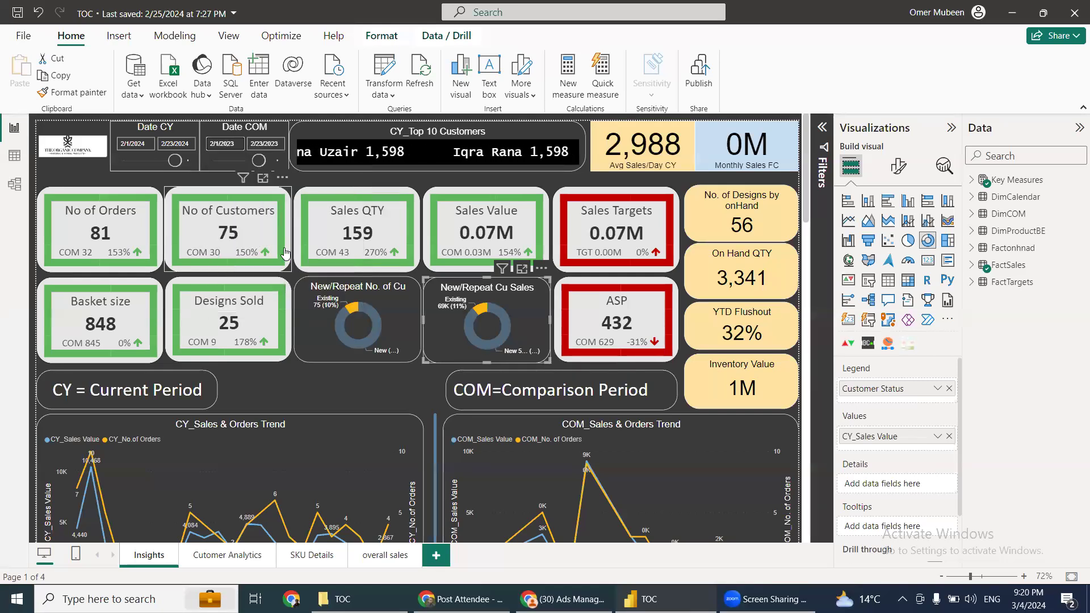
Review the Insights page from the trend charts down through the discount, design, customer and Custom Product Type tables
scroll(305, 366, "down", 2)
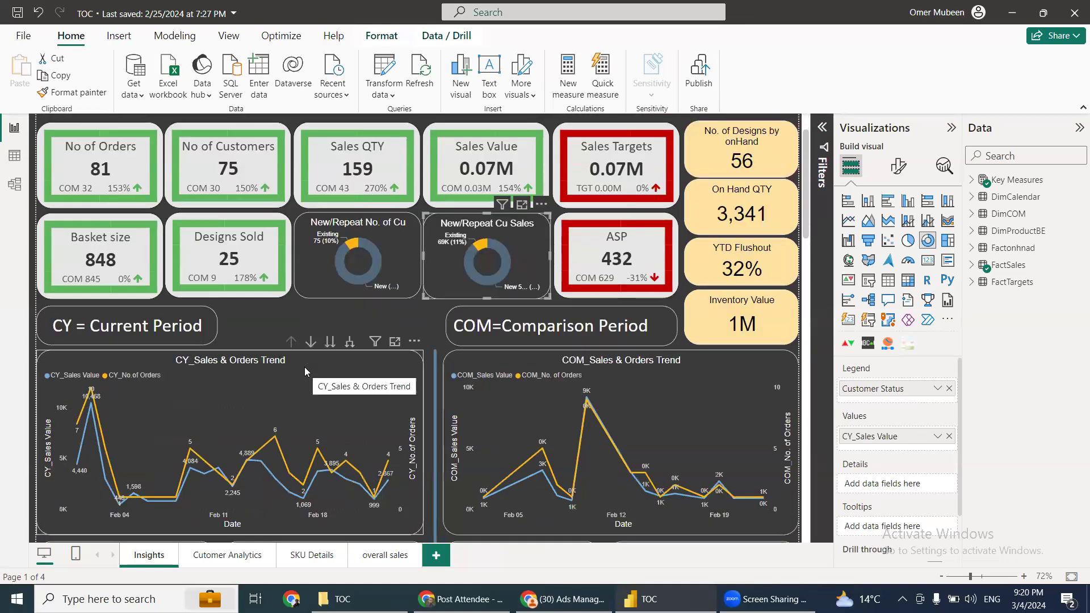
scroll(305, 377, "down", 2)
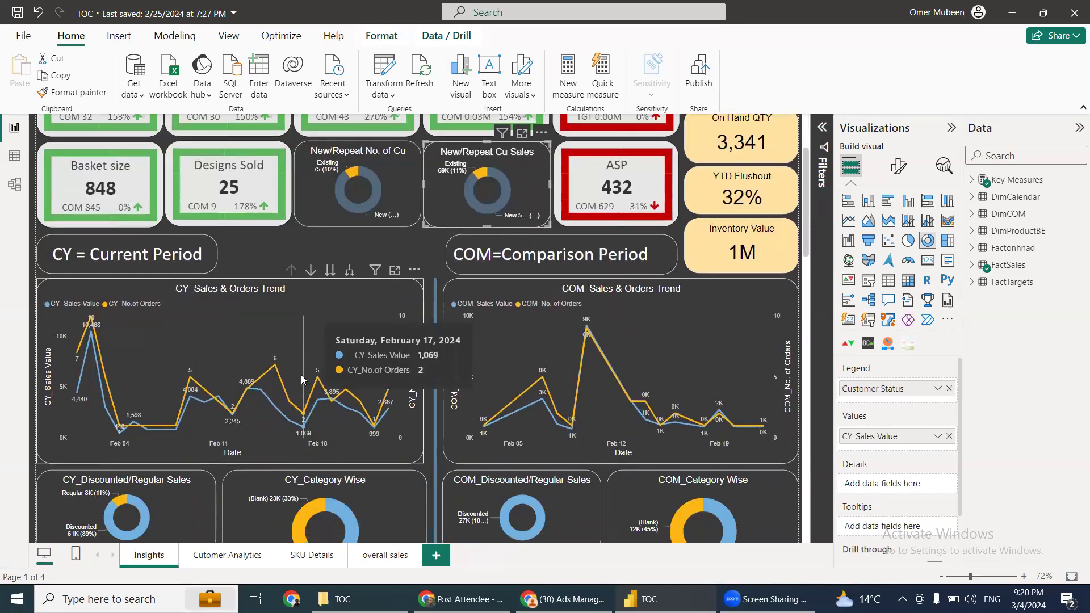
scroll(301, 374, "down", 4)
scroll(302, 374, "down", 7)
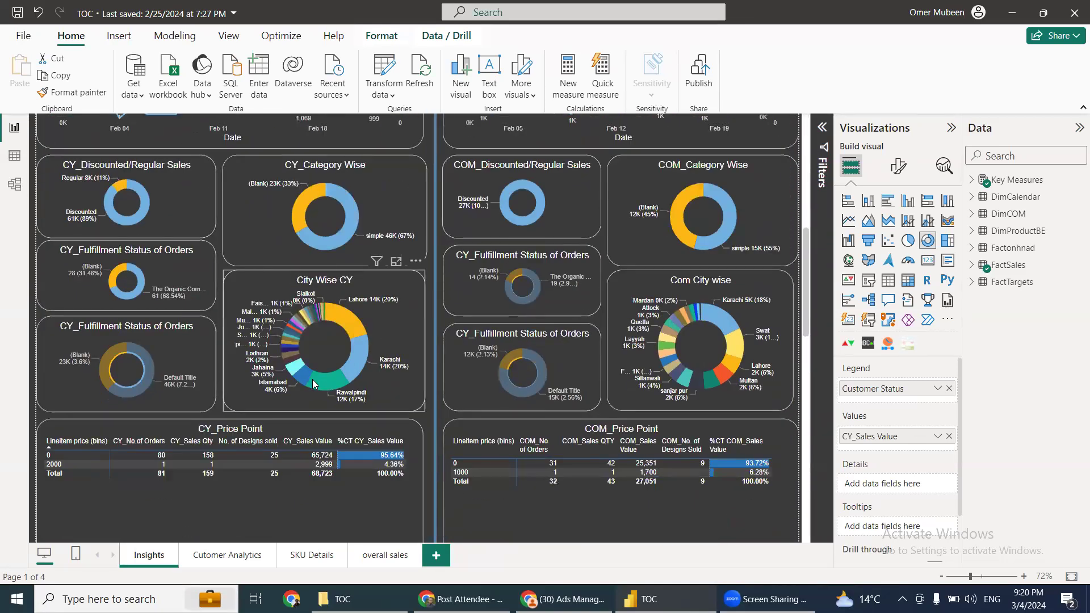
scroll(303, 372, "down", 5)
scroll(303, 369, "down", 3)
scroll(310, 381, "down", 6)
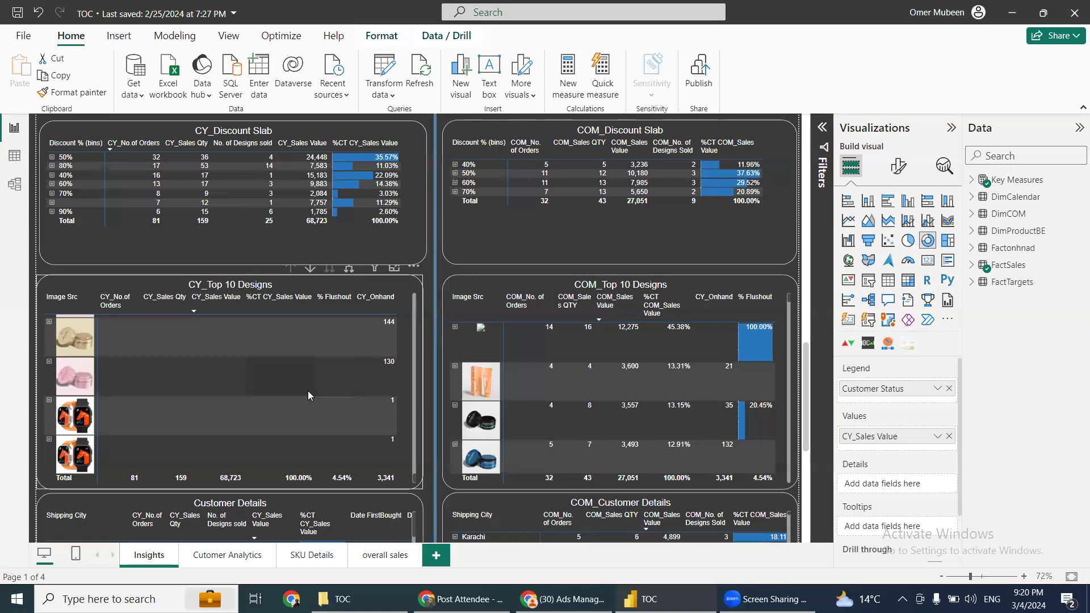
scroll(422, 512, "down", 11)
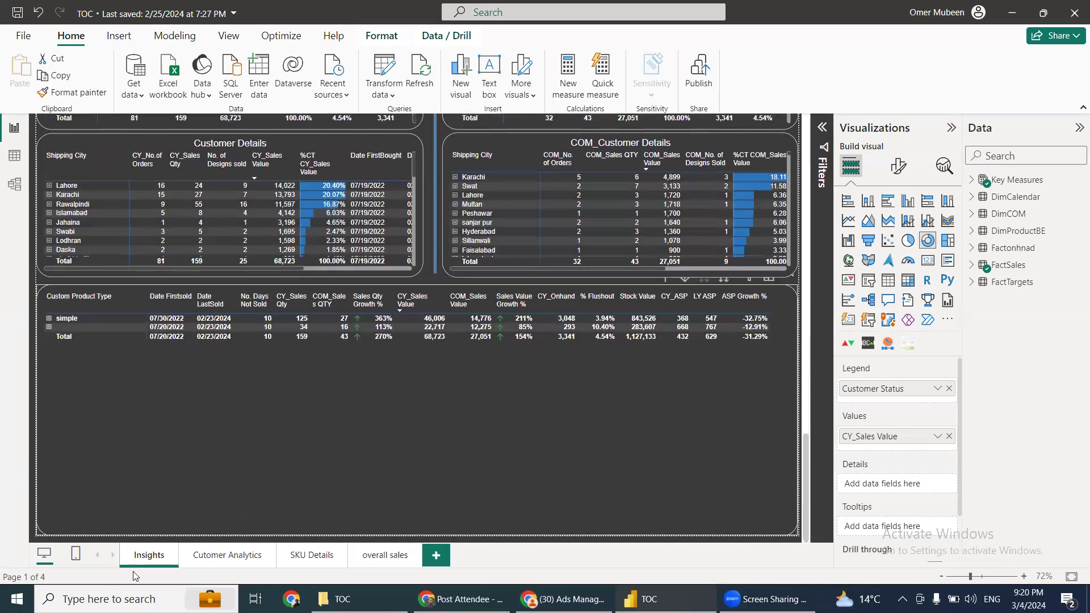
Duplicate the Insights page and delete the company logo image from the copy
right_click(150, 556)
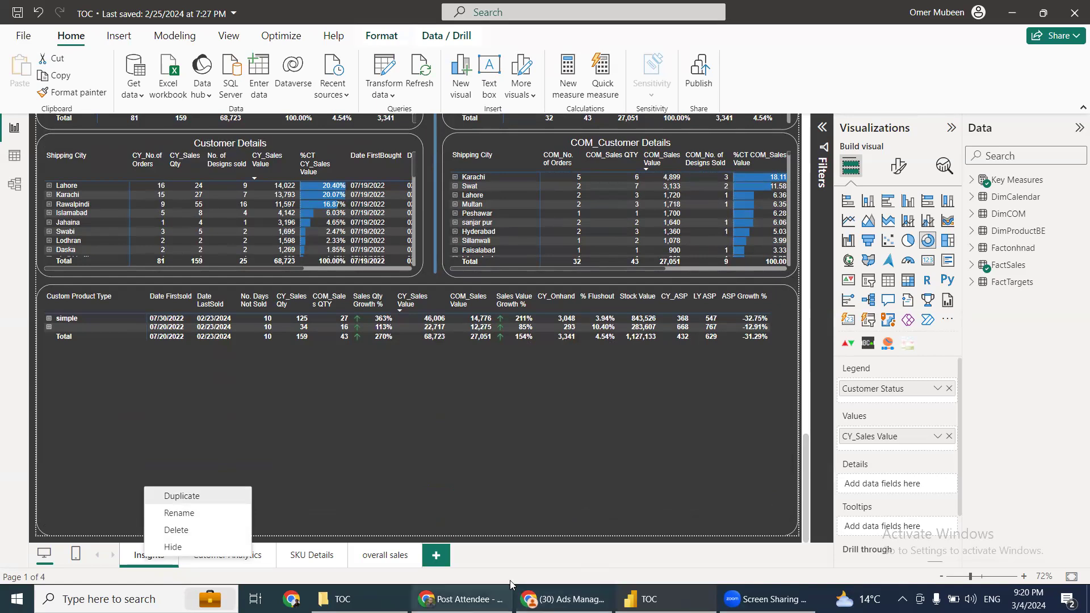
key("Return")
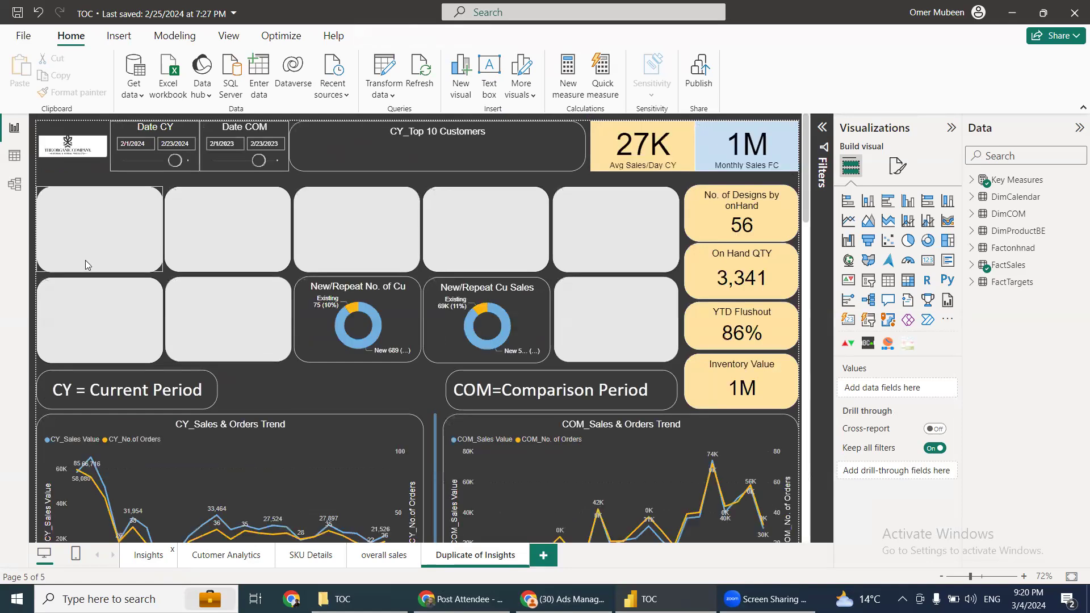
left_click(72, 141)
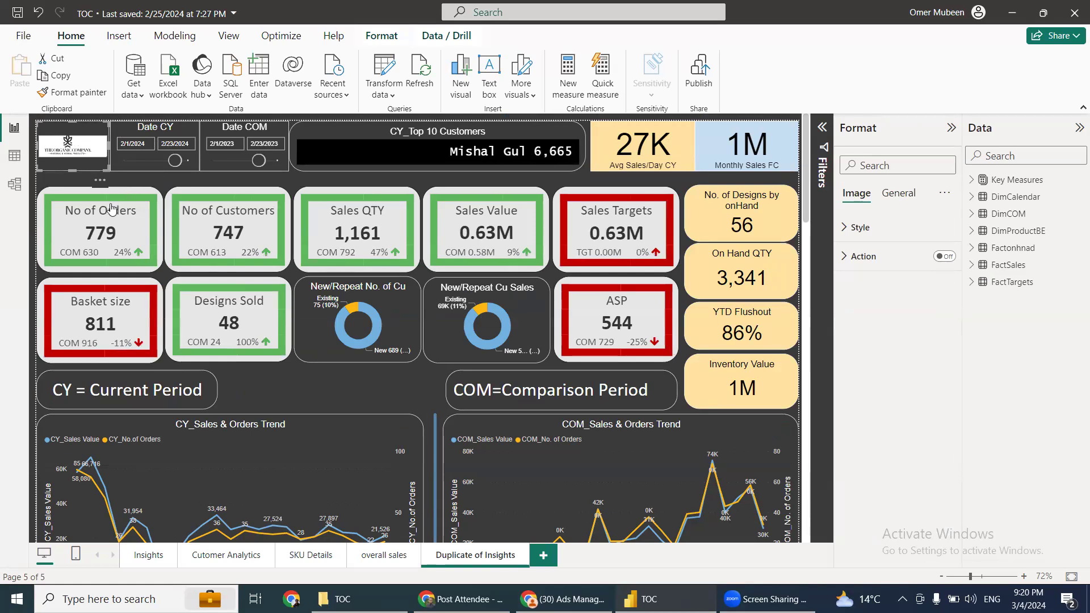
key("Delete")
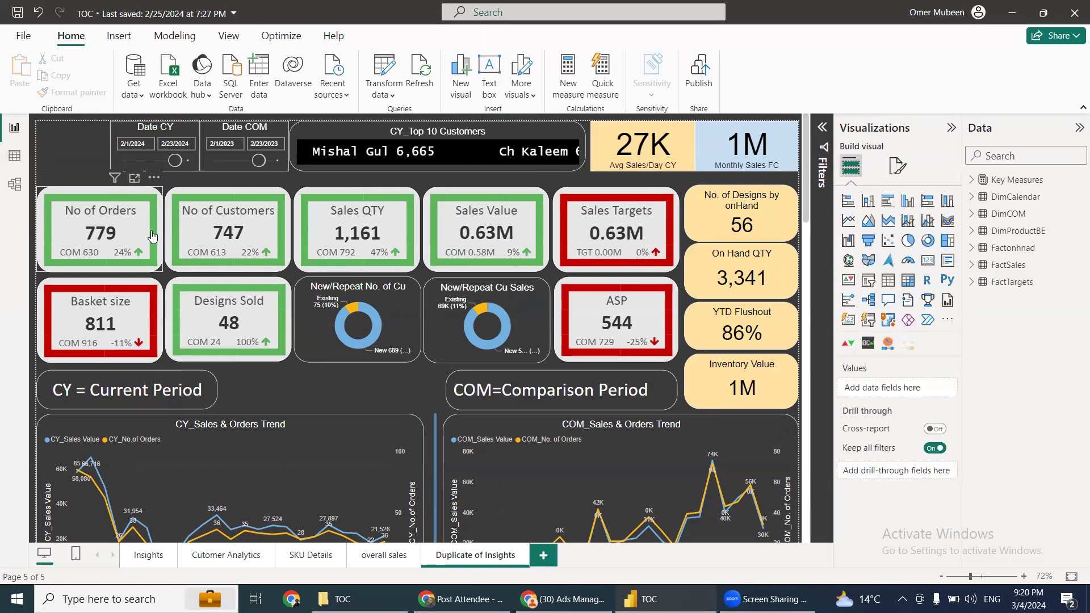
Inspect the indicator and comparison fields of the No of Customers, No of Orders, Sales Value and Sales QTY cards
left_click(192, 208)
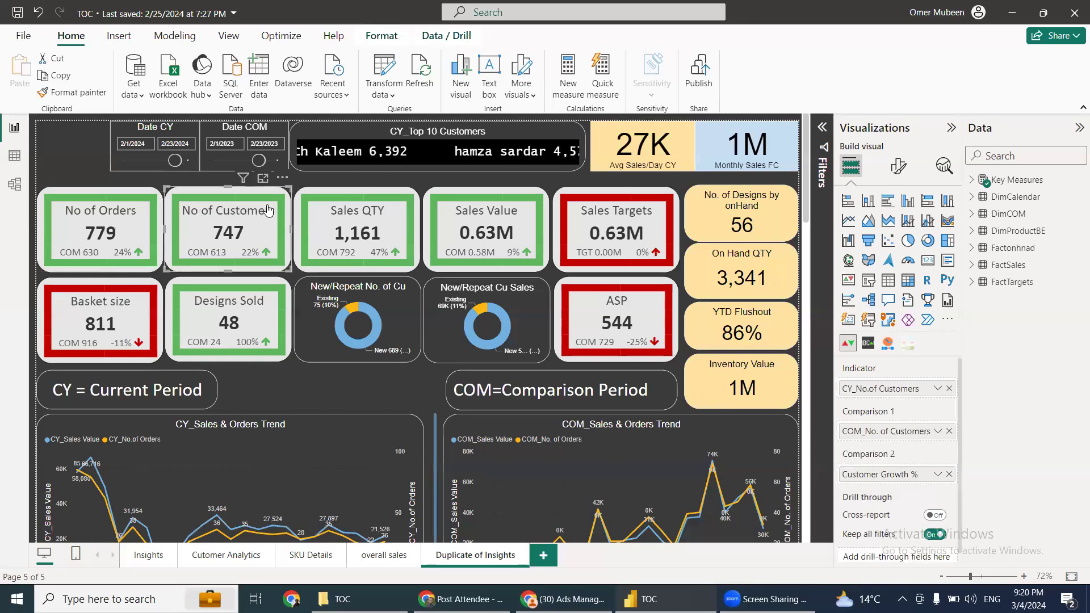
left_click(64, 197)
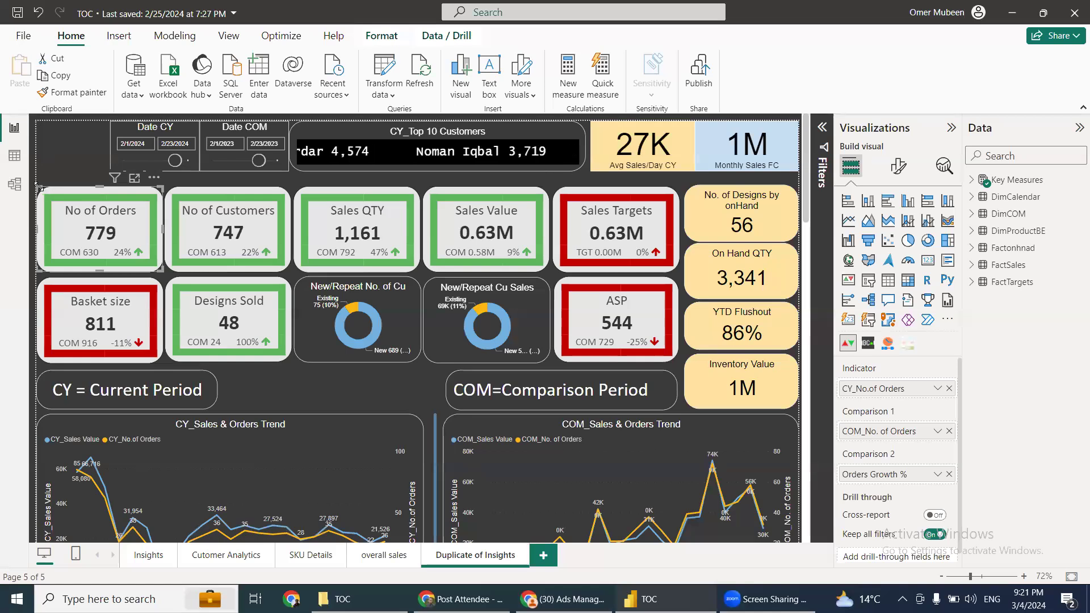
left_click_drag(45, 174, 556, 272)
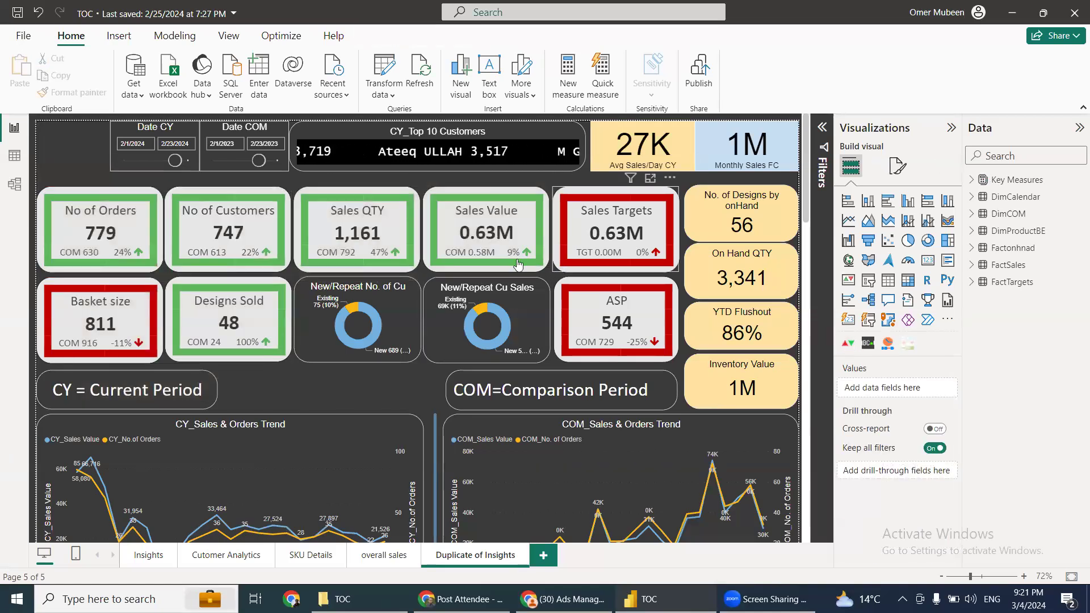
left_click(479, 250)
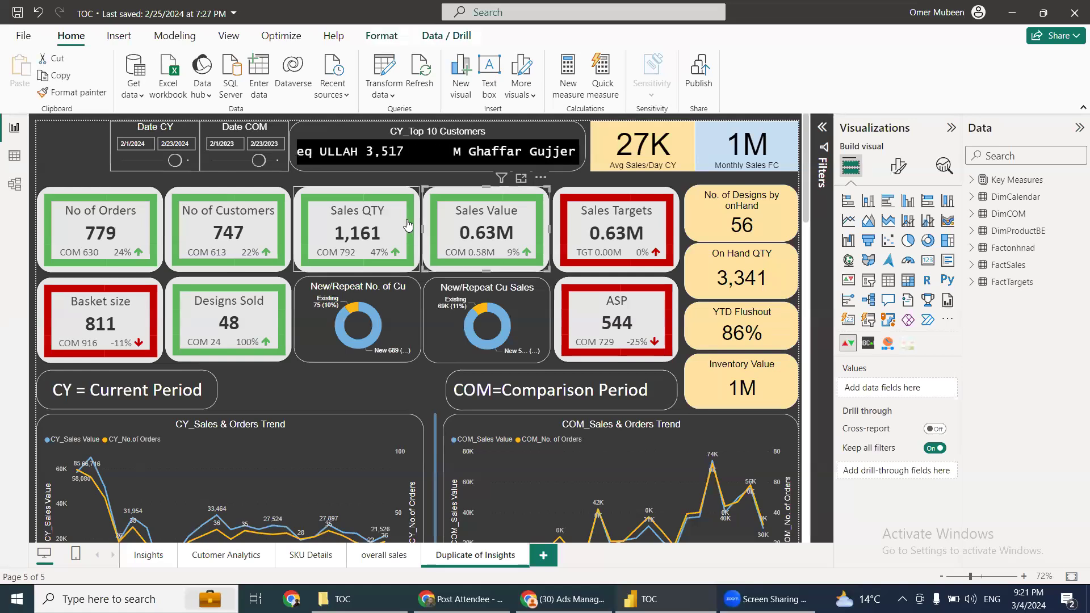
left_click(410, 211)
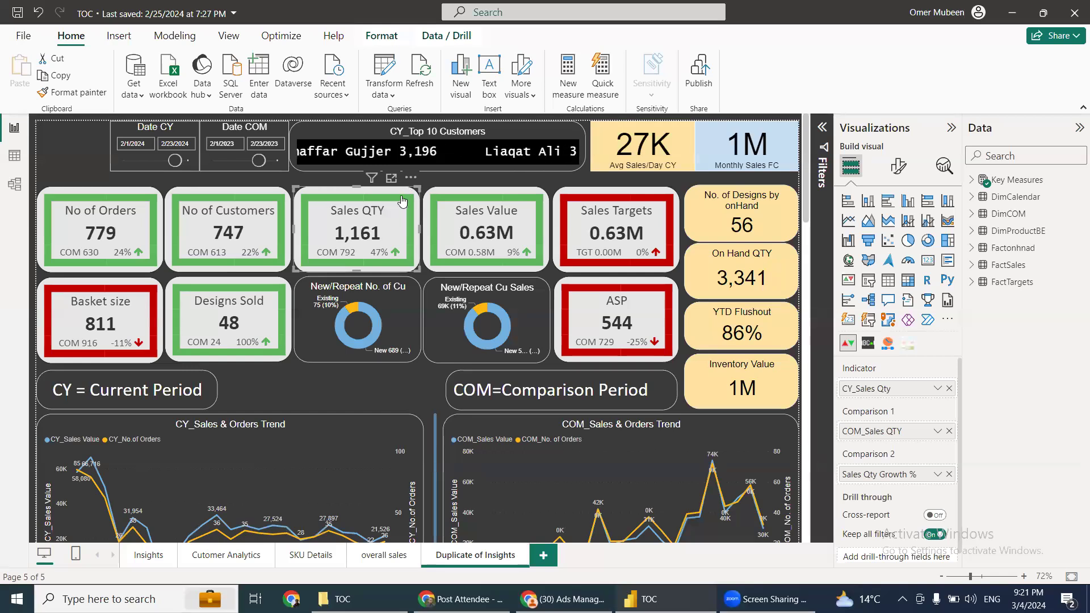
Delete the Sales QTY, No of Customers, No of Orders and Basket size cards from the duplicate page
key("Delete")
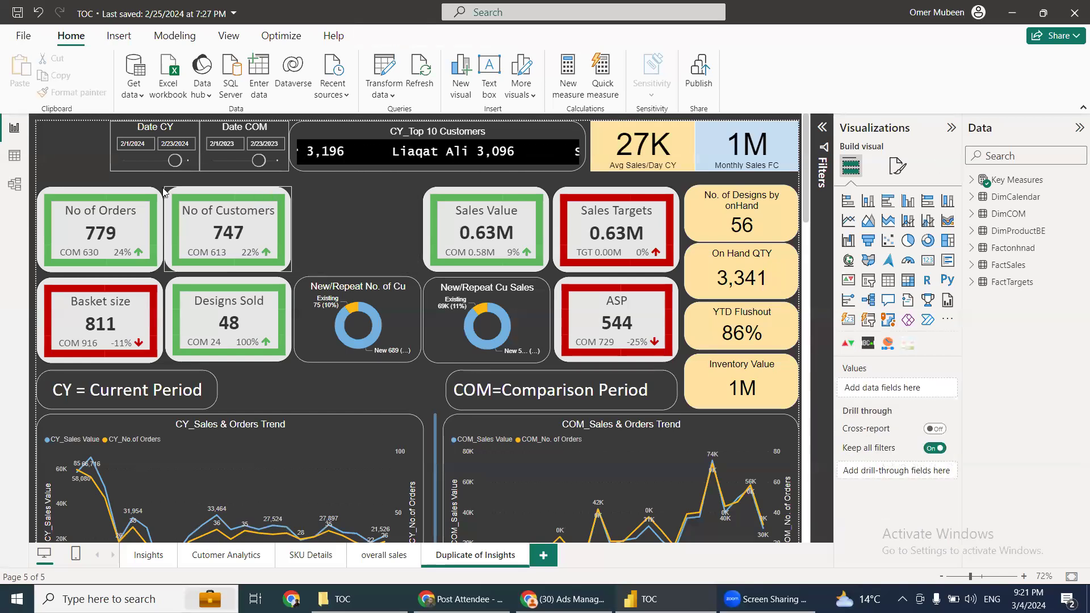
key("Delete")
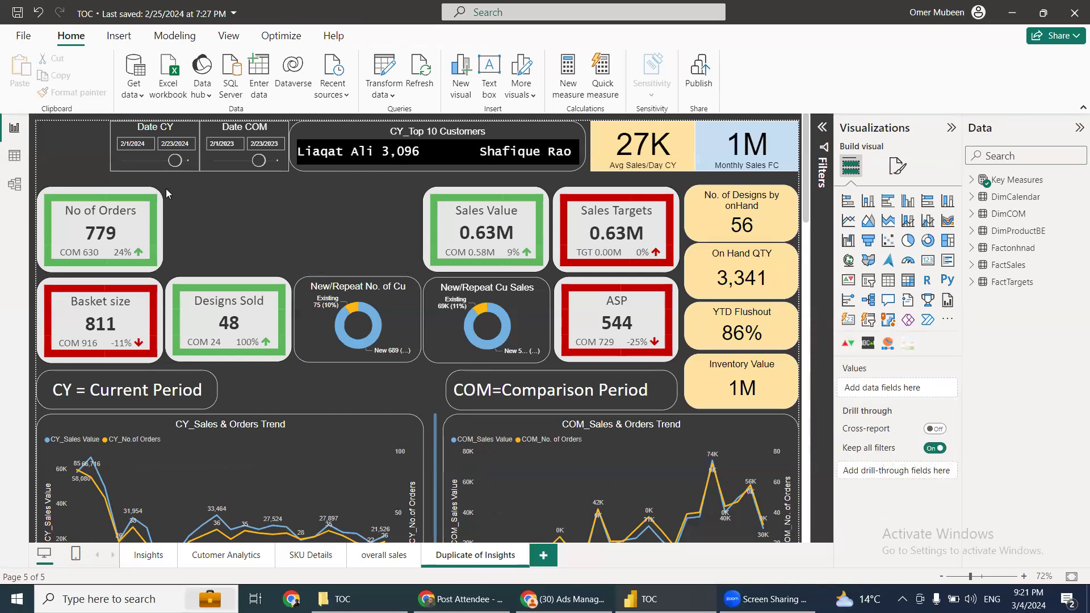
left_click(156, 288)
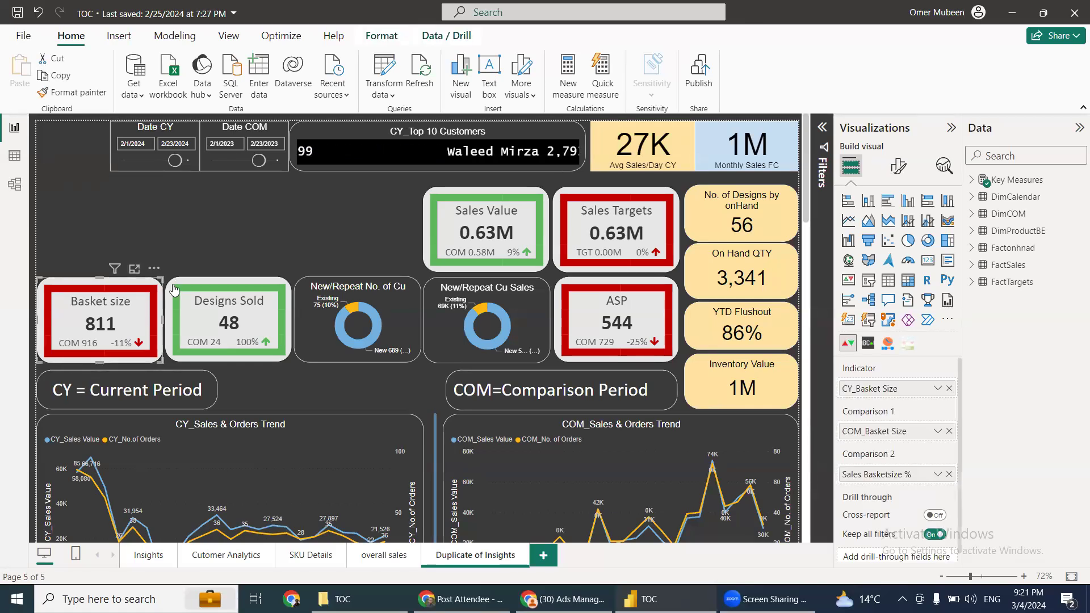
key("Delete")
Delete the Designs Sold, Sales Value and Sales Targets cards and the New/Repeat No. of Cu donut chart
left_click(276, 290)
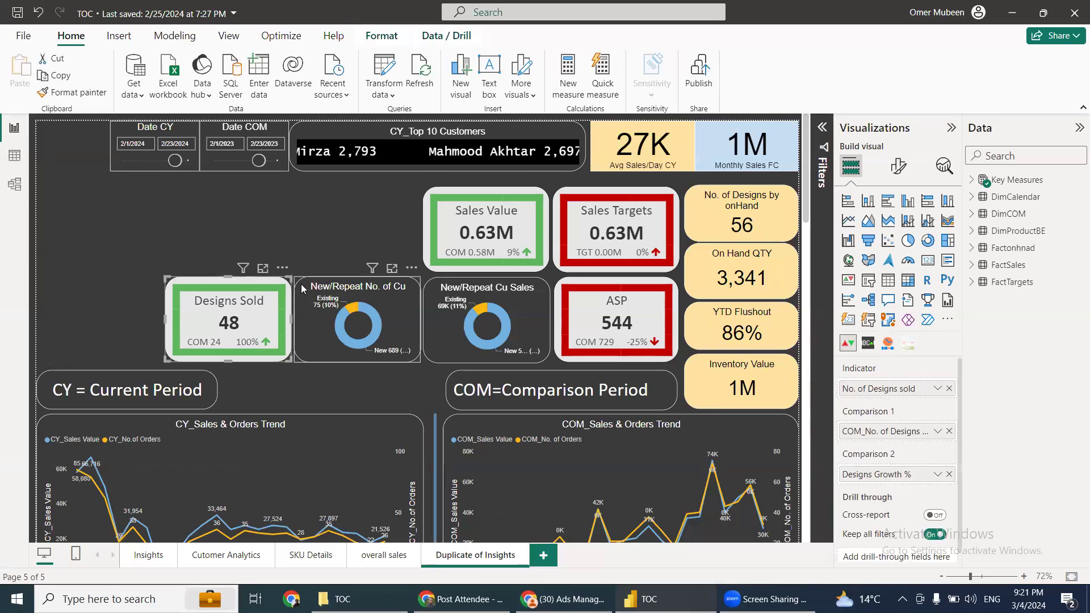
left_click(302, 289)
key("Delete")
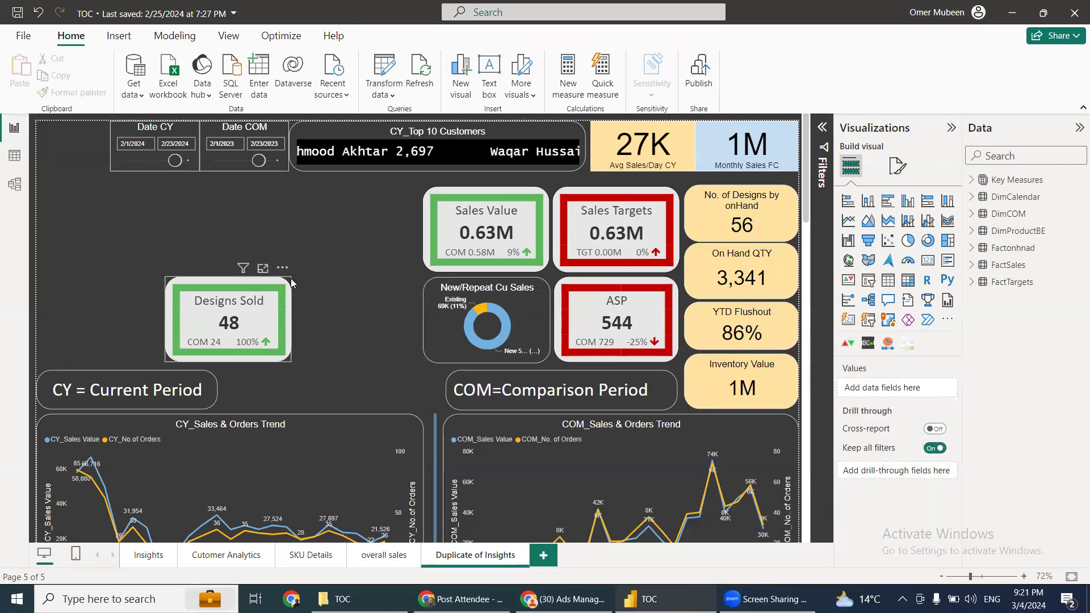
left_click(432, 205)
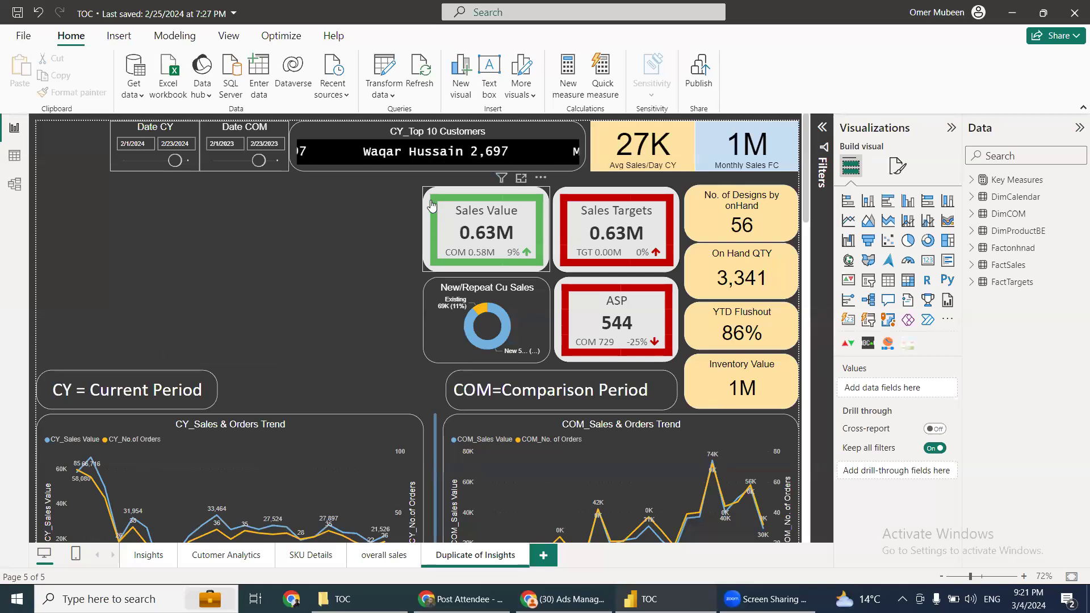
left_click(474, 207)
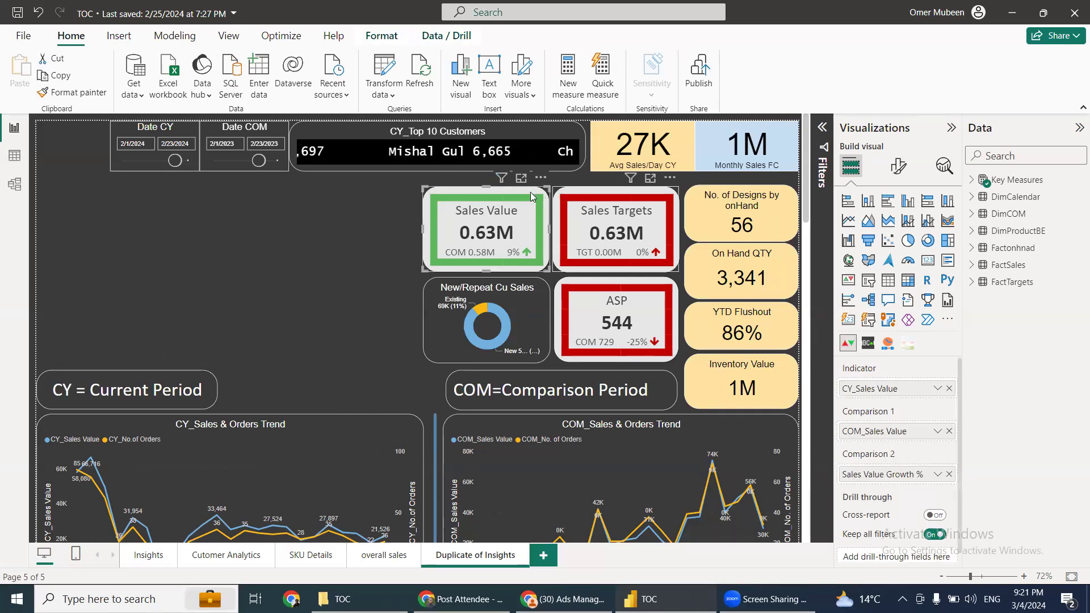
key("Delete")
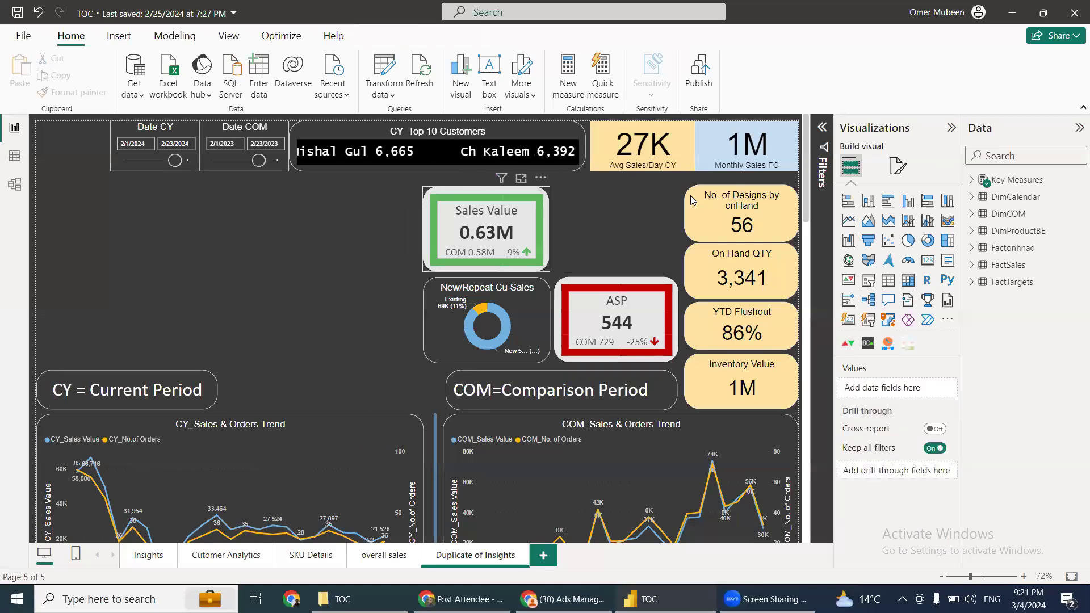
key("Delete")
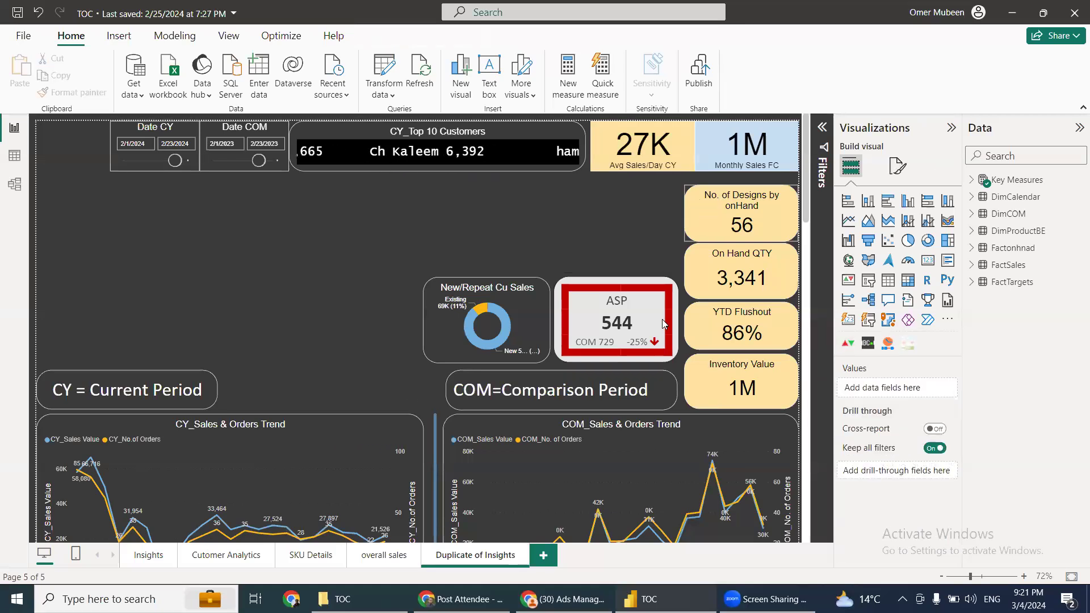
Delete the No. of Designs by onHand card, the New/Repeat Cu Sales donut chart and the ASP card
left_click(661, 301)
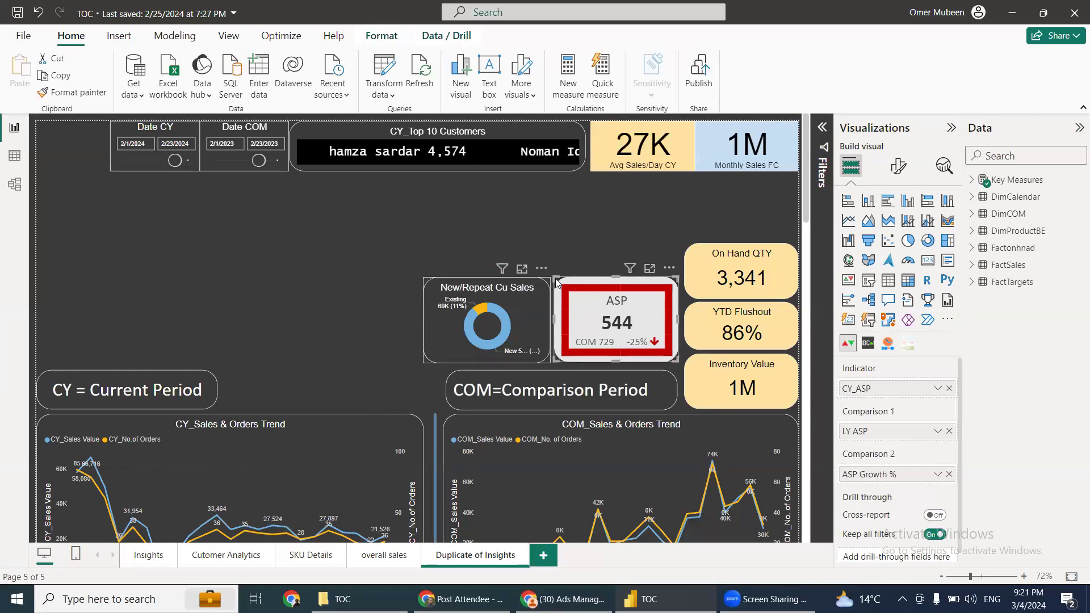
left_click(546, 286)
key("Delete")
left_click(698, 267)
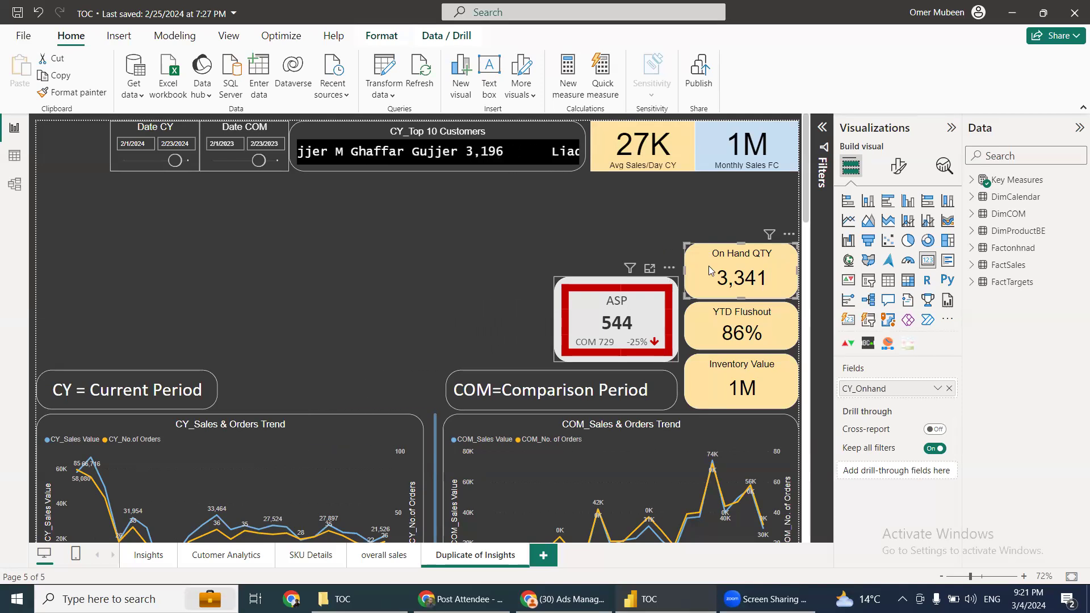
left_click(675, 288)
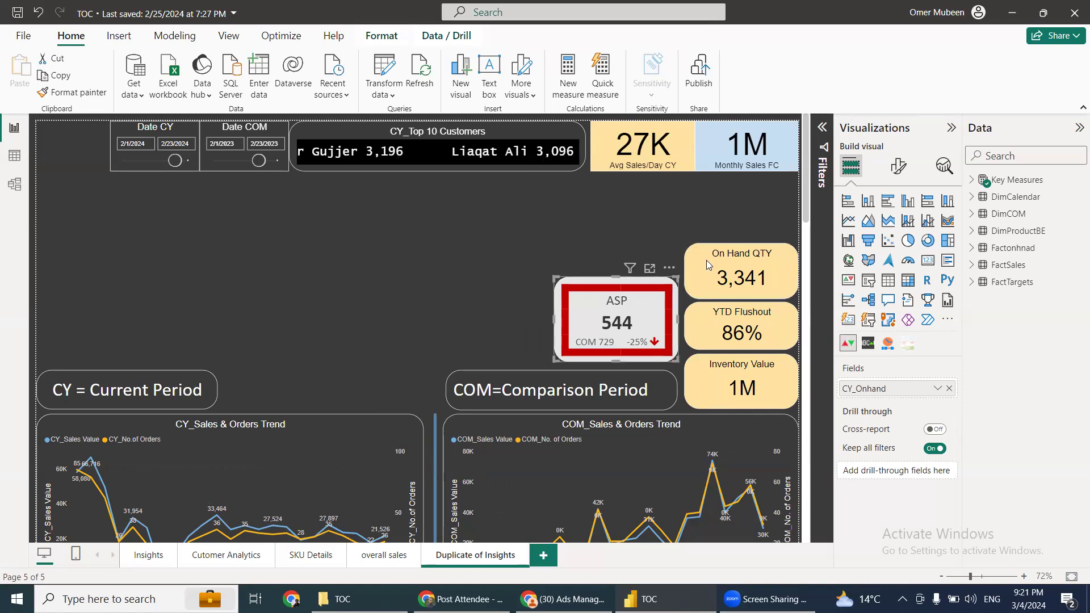
key("Delete")
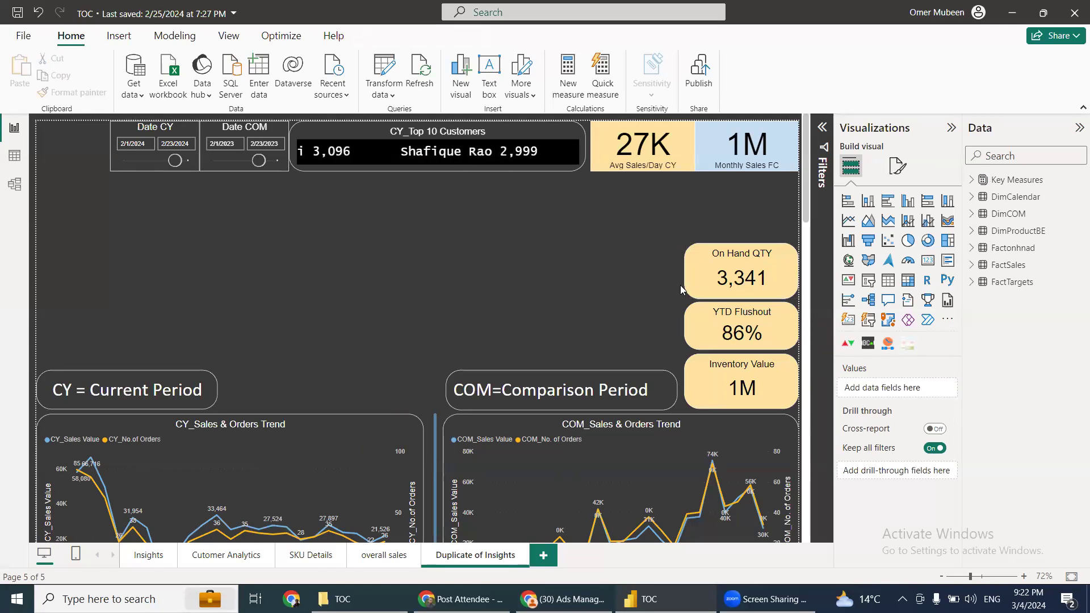
Delete the YTD Flushout, On Hand QTY and Inventory Value cards
left_click(708, 344)
key("Delete")
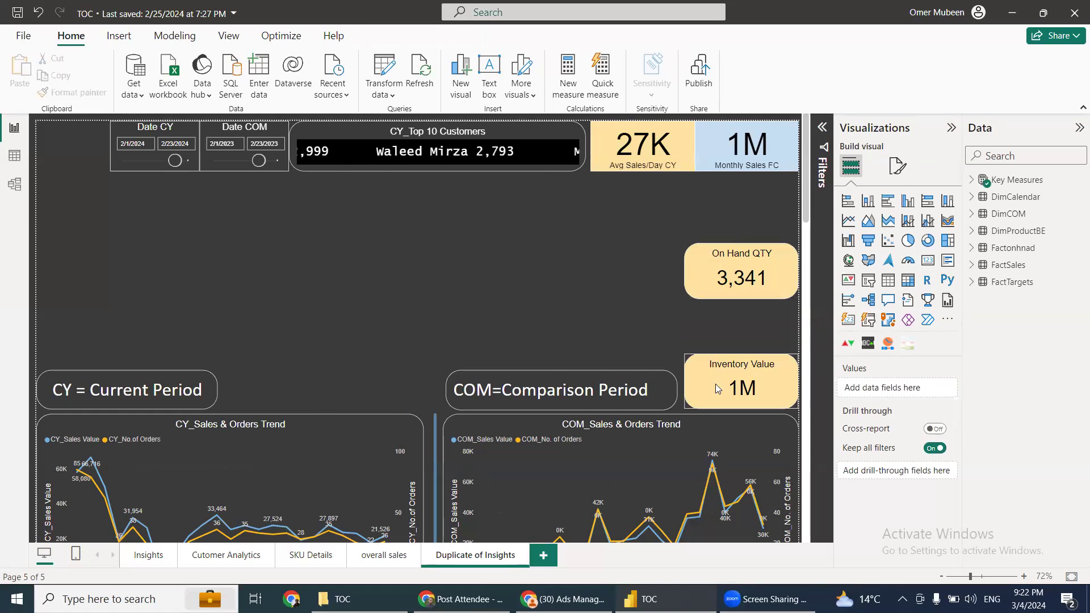
left_click(706, 285)
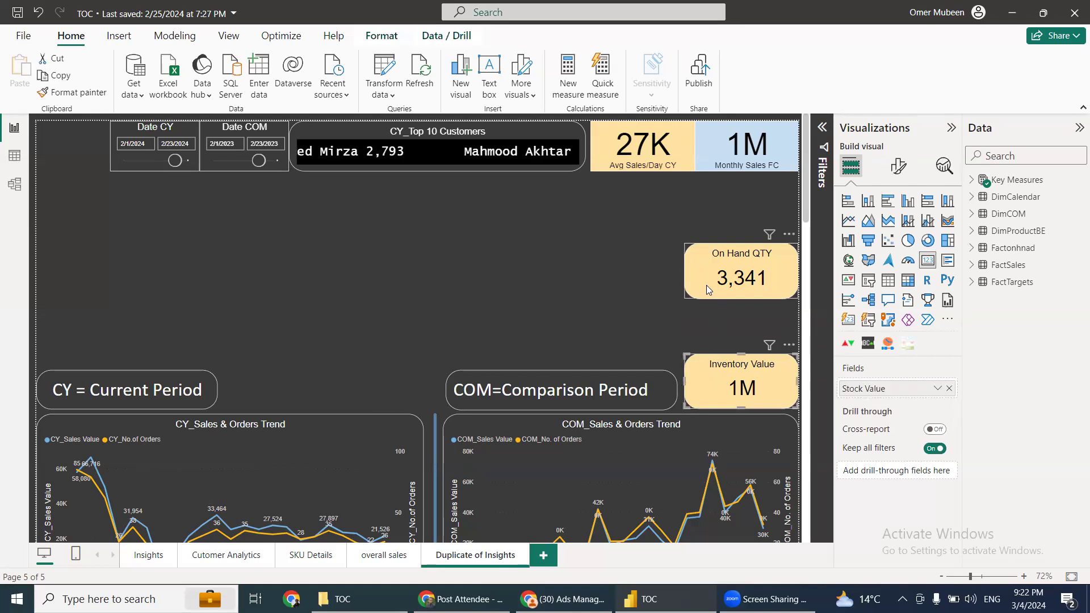
key("Delete")
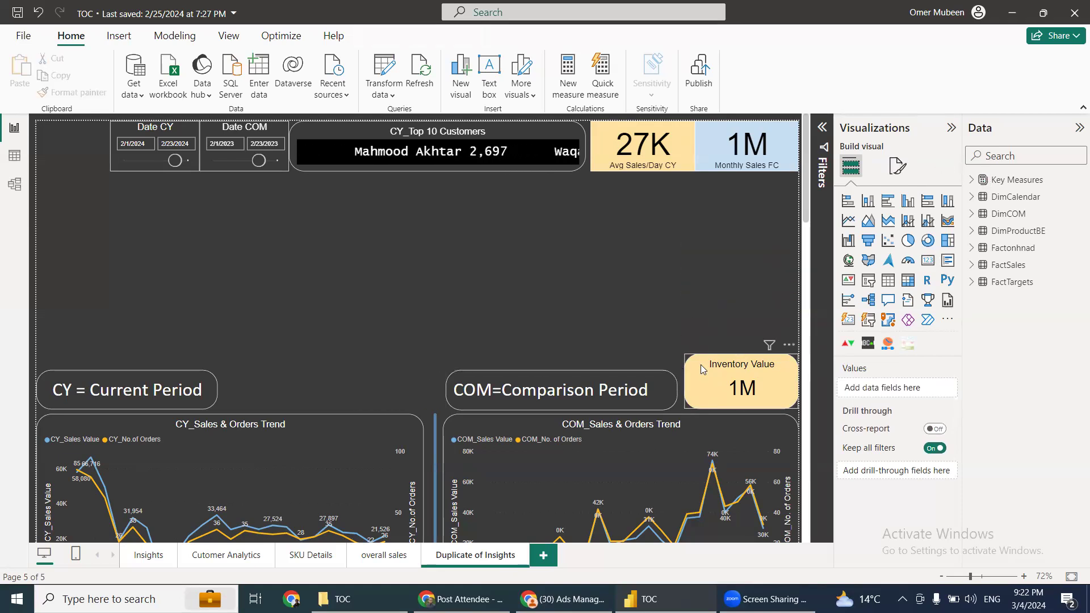
key("Delete")
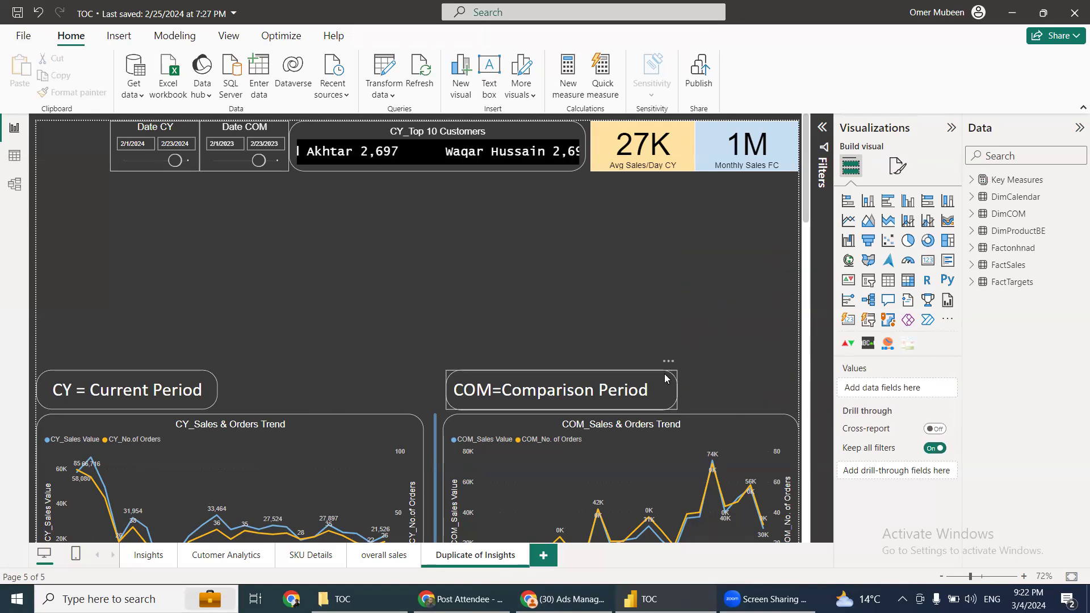
Delete the current-period and comparison-period text boxes, both Sales & Orders Trend charts and the vertical line between them
key("Delete")
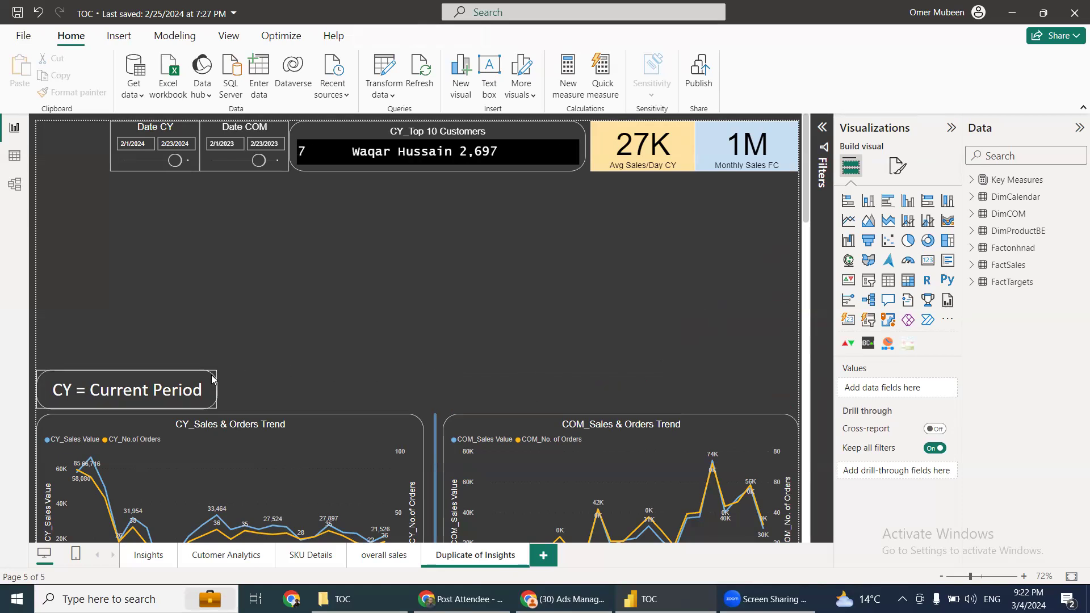
key("Delete")
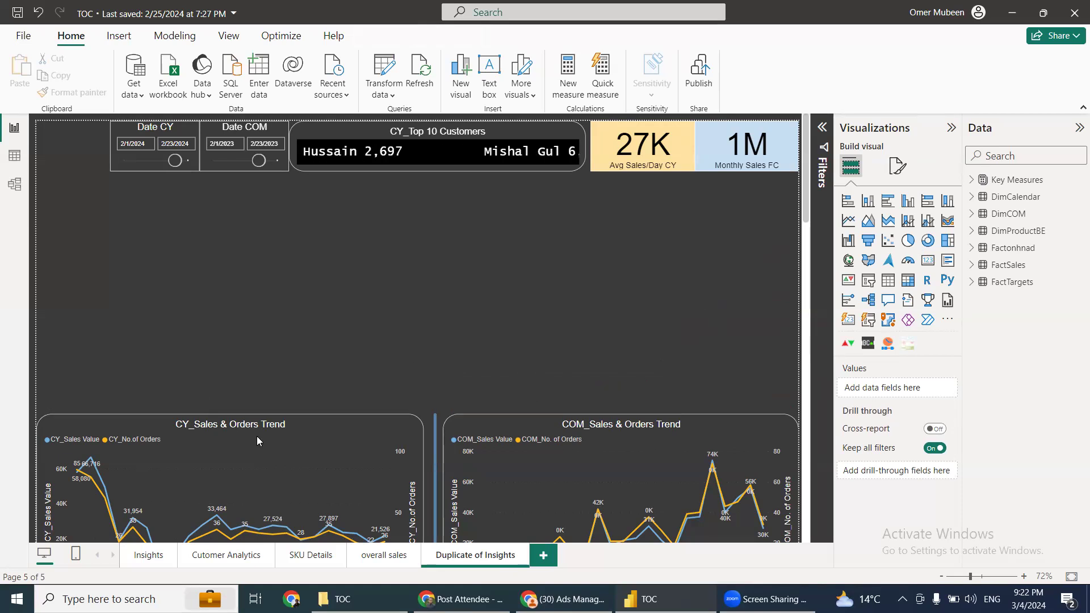
key("Delete")
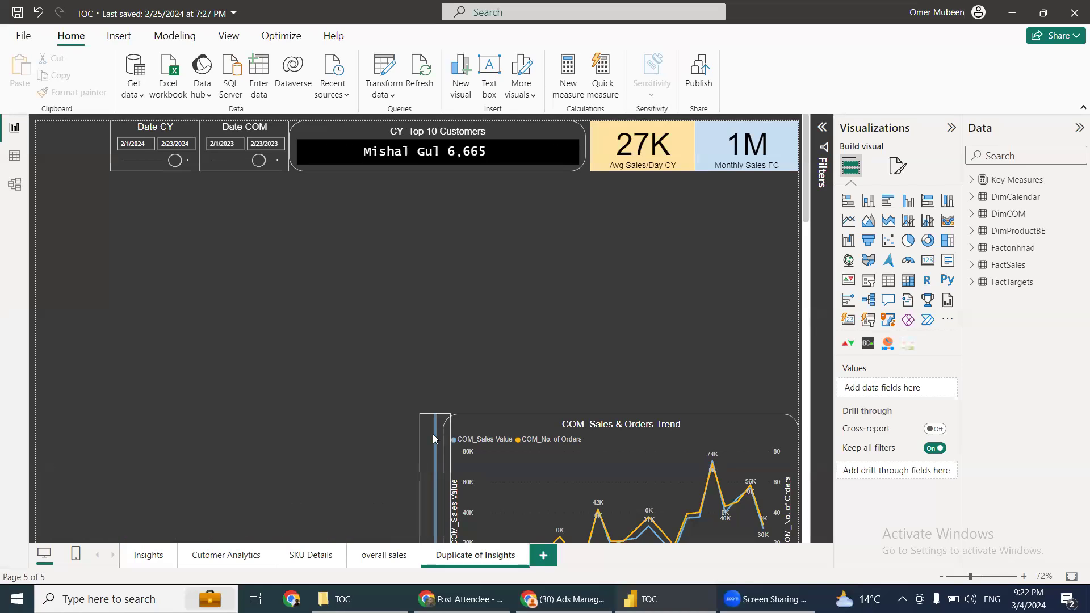
key("Delete")
left_click(469, 432)
key("Delete")
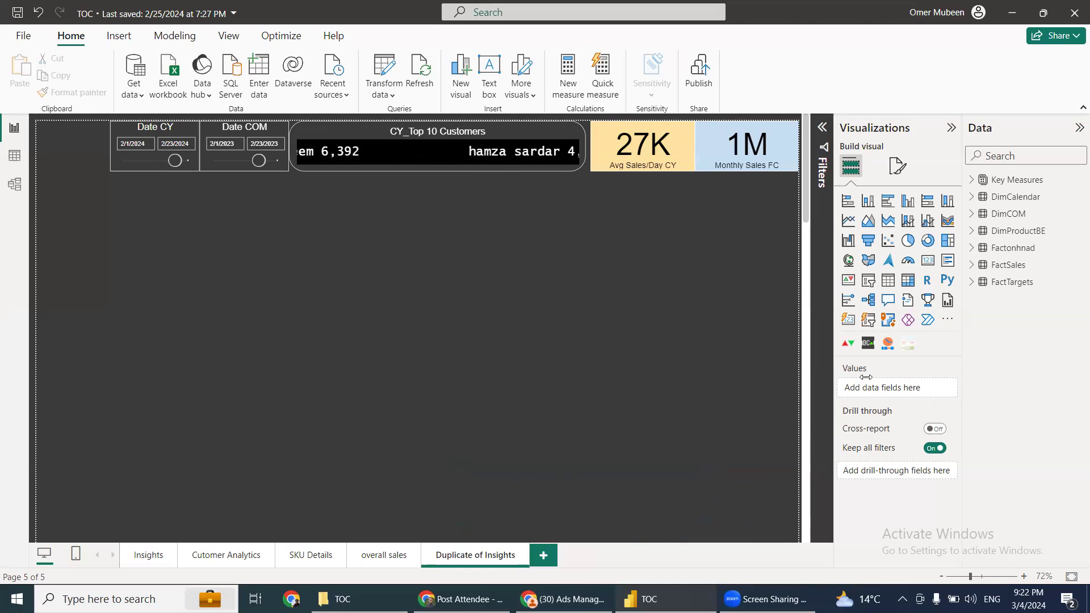
Add an empty table visual below the slicers and enlarge it to fill most of the cleared page area
left_click(889, 280)
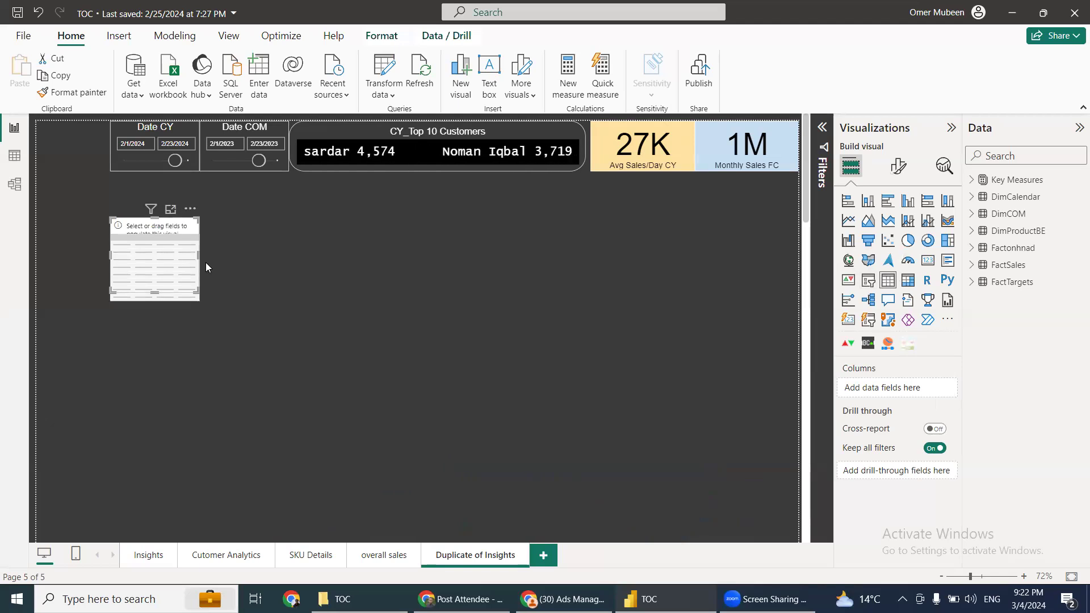
left_click_drag(198, 256, 787, 280)
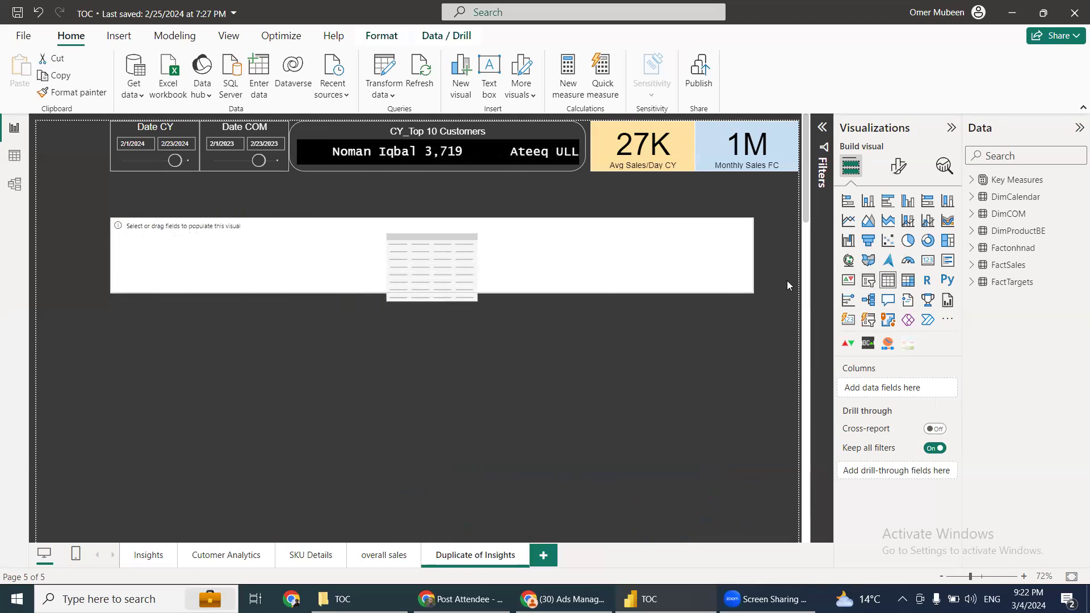
left_click_drag(448, 294, 451, 514)
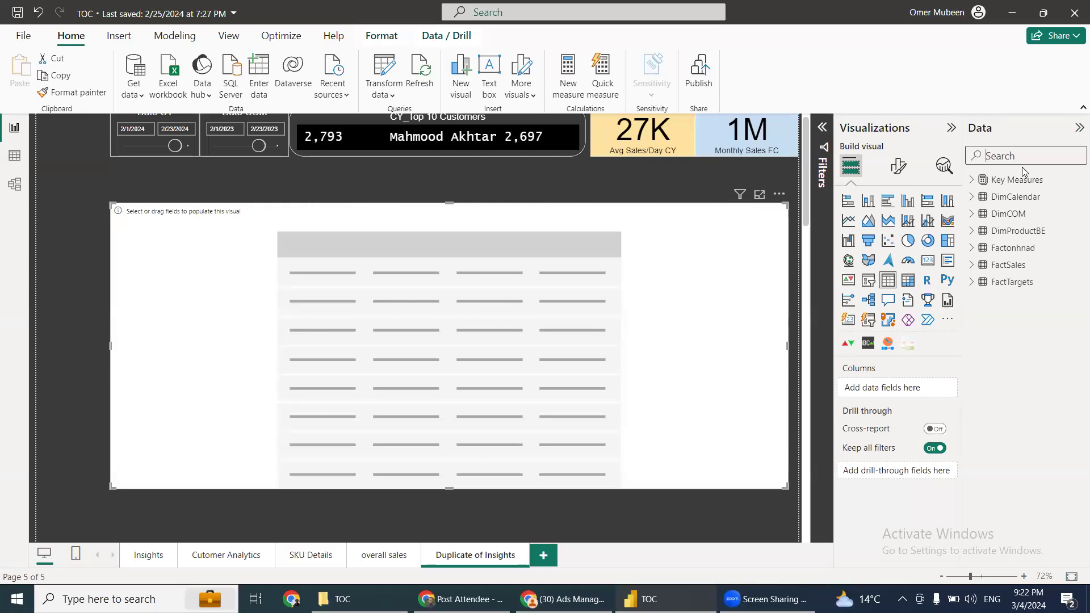
Add the Title and Custom Product Type fields from DimProductBE as columns of the new table
type("title")
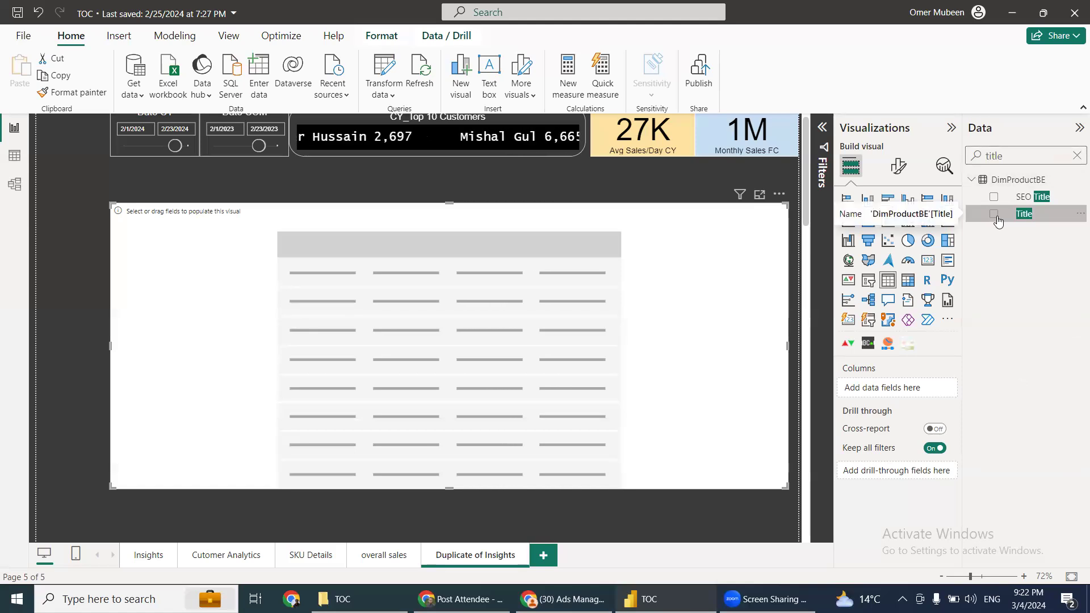
left_click(991, 219)
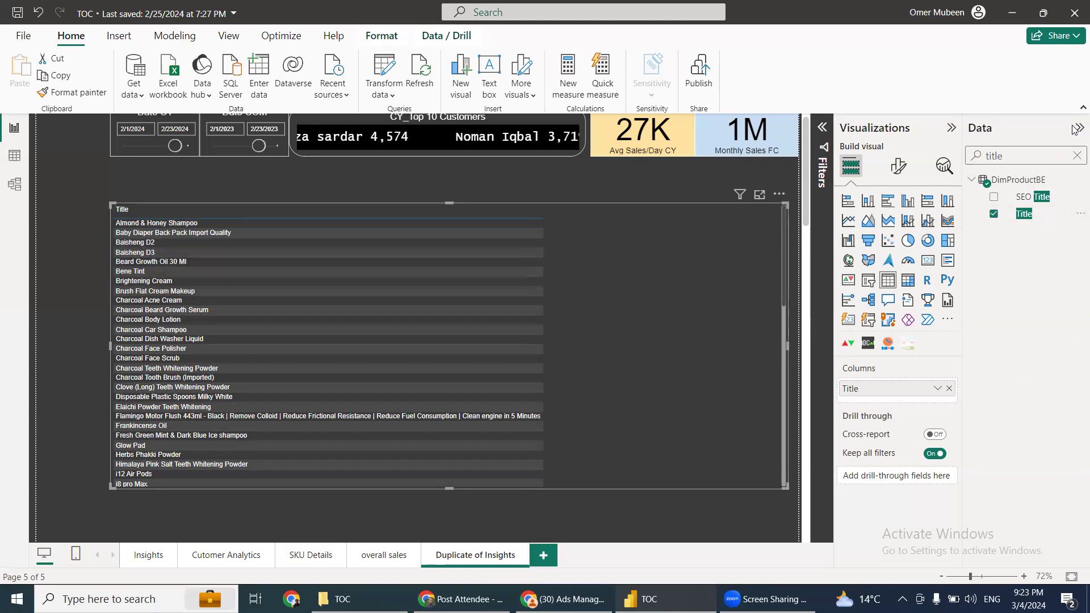
left_click(1075, 156)
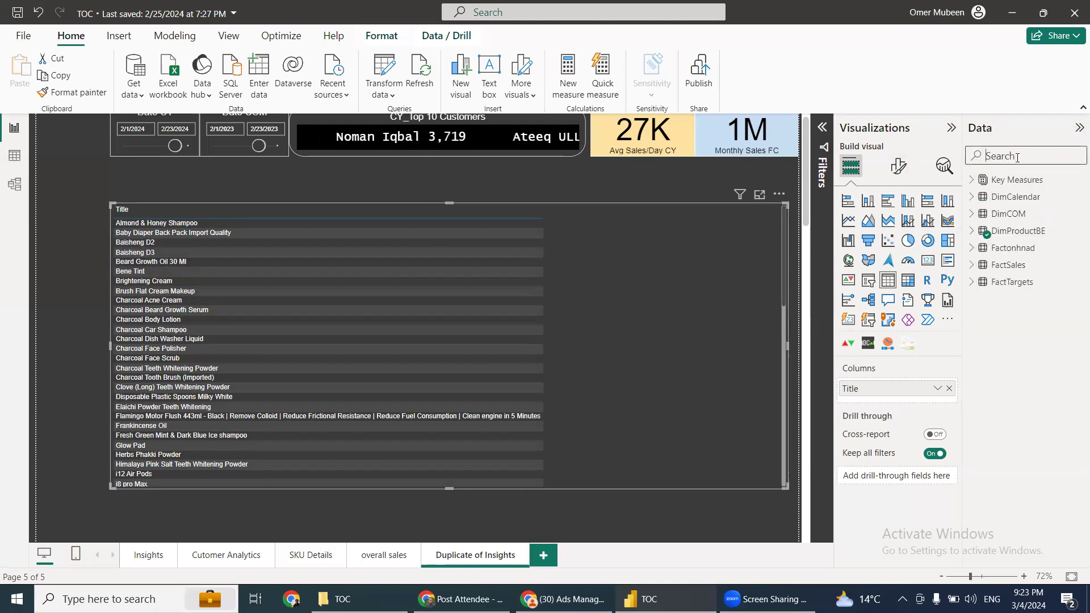
type("custom")
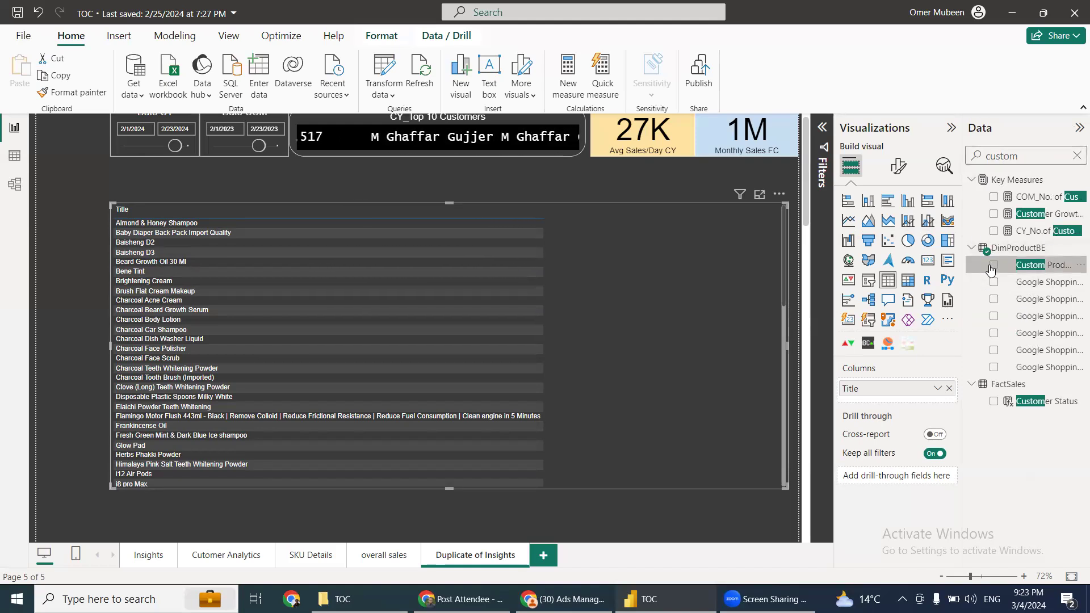
left_click(993, 265)
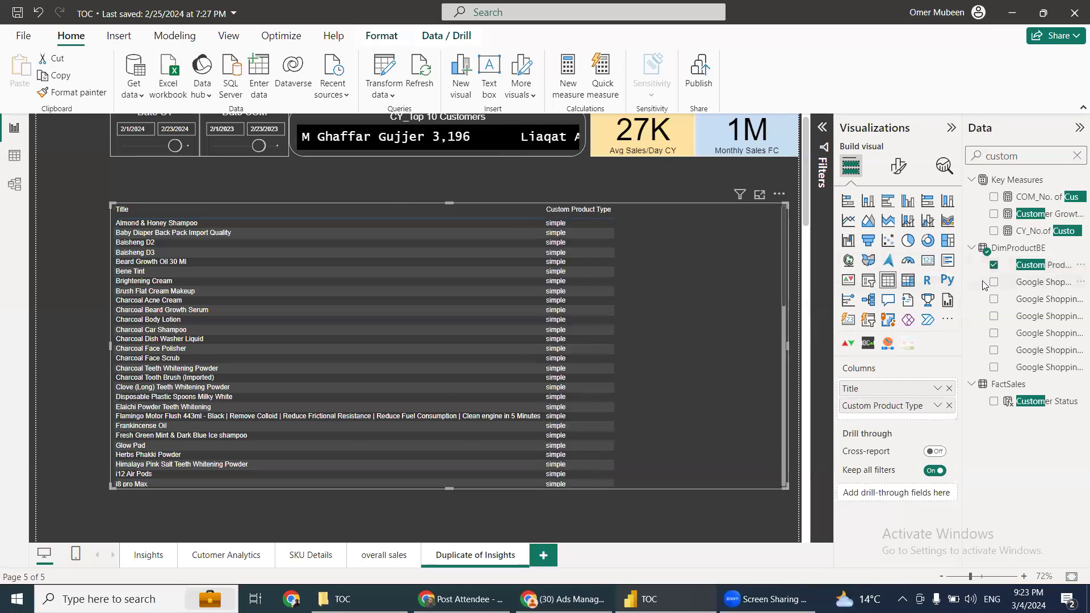
Add the Shipping City field from FactSales and the CY_Sales Qty measure to the table
left_click(1075, 158)
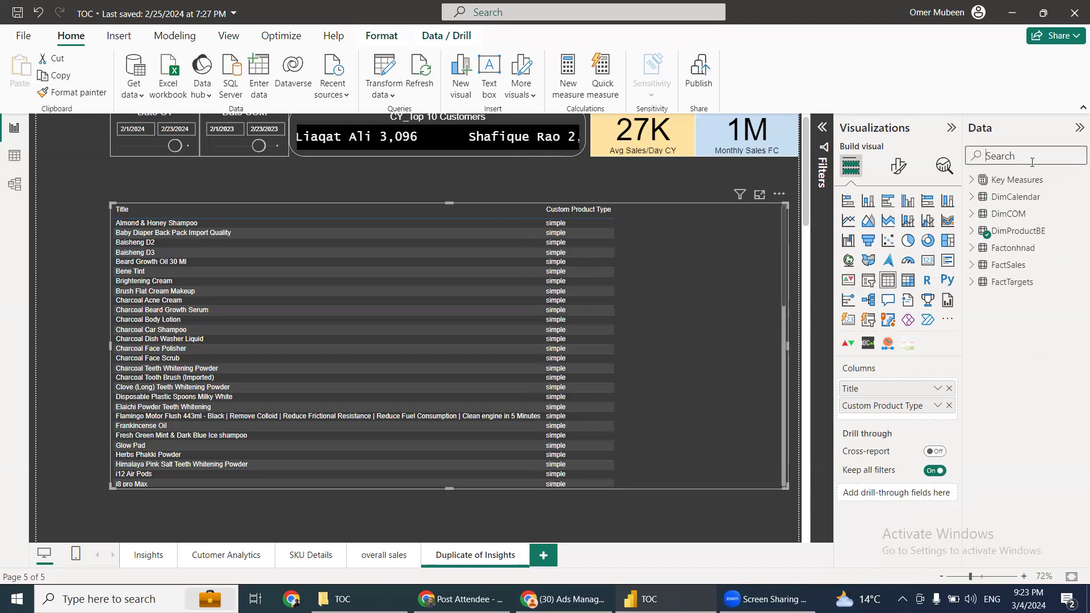
type("cit")
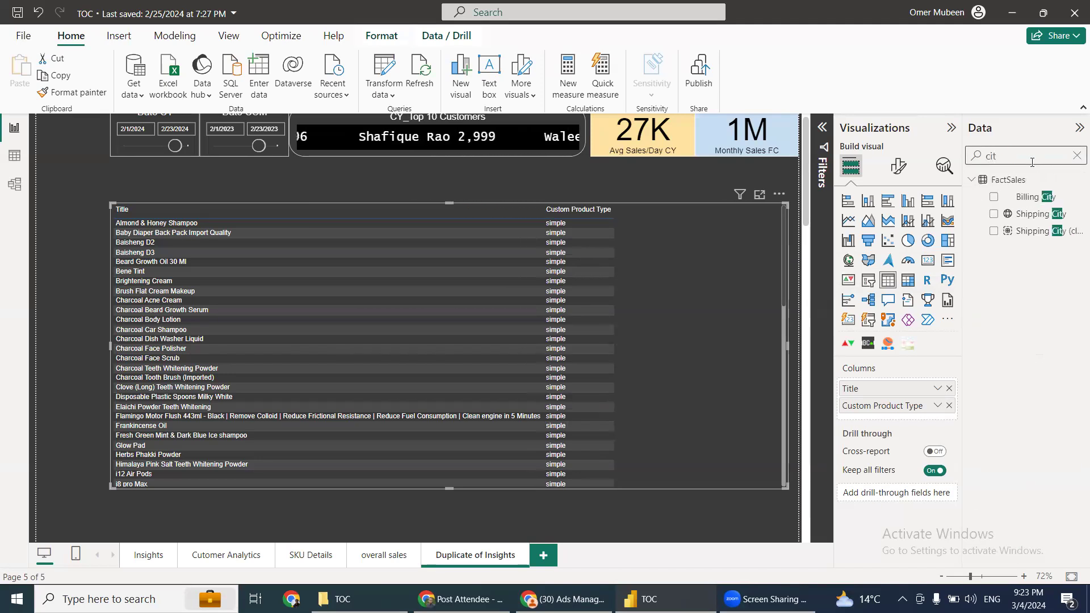
left_click(992, 214)
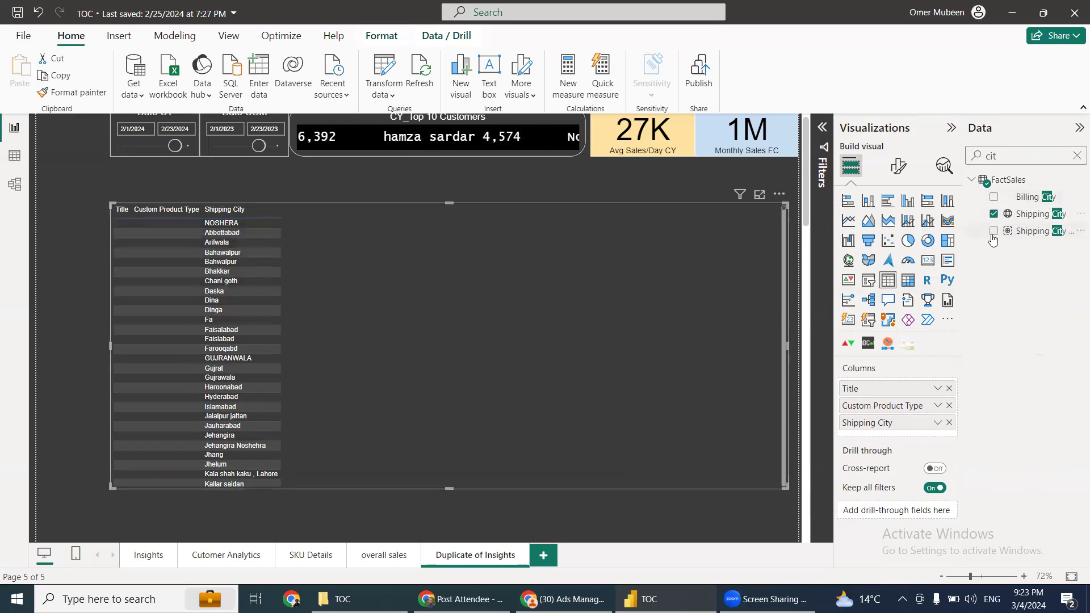
left_click(1077, 158)
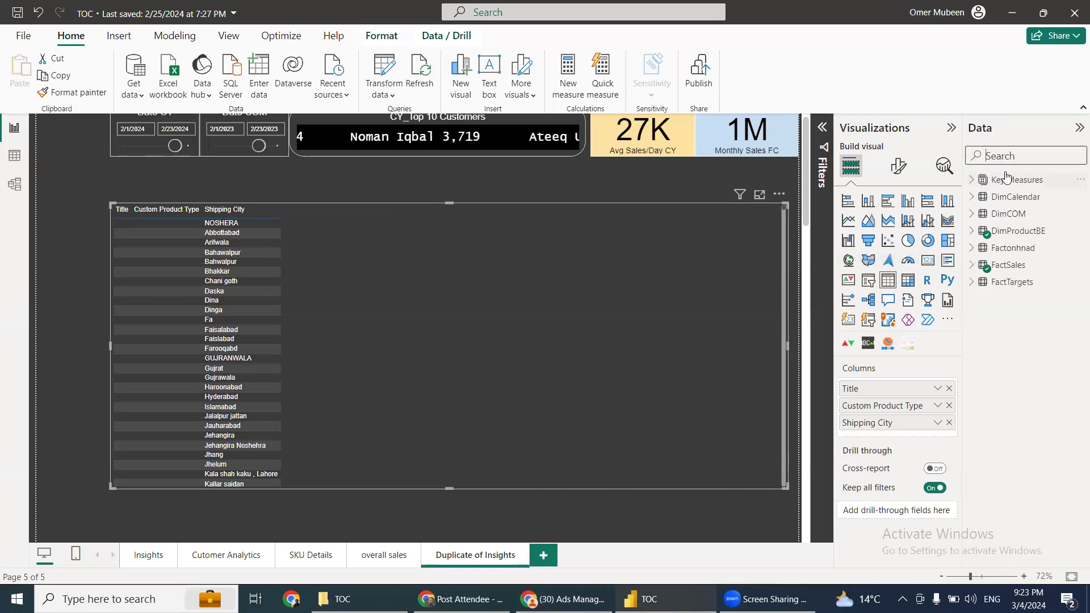
type("cy")
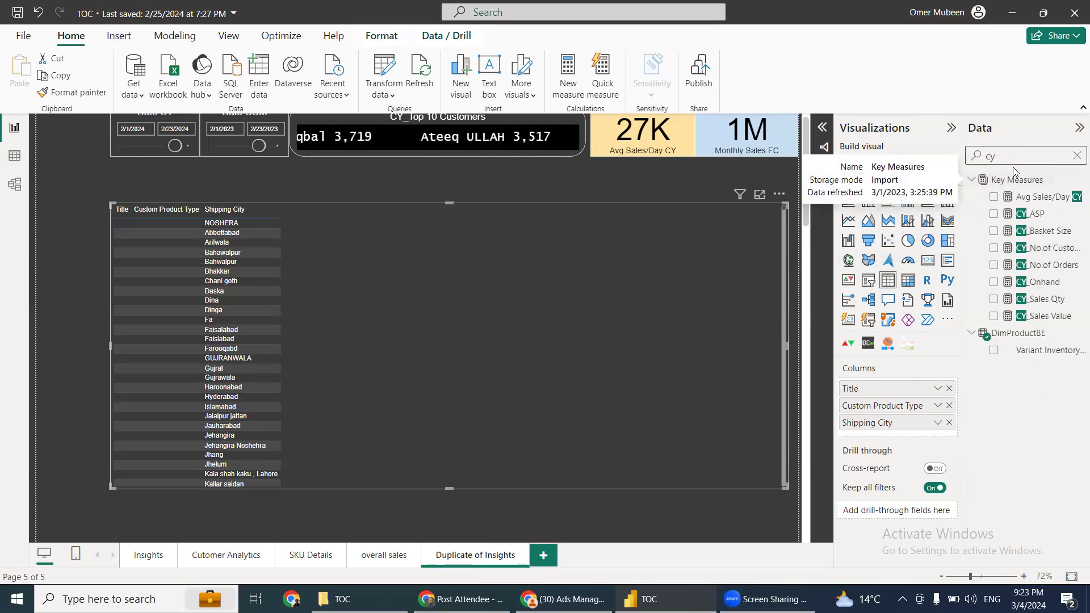
left_click(994, 299)
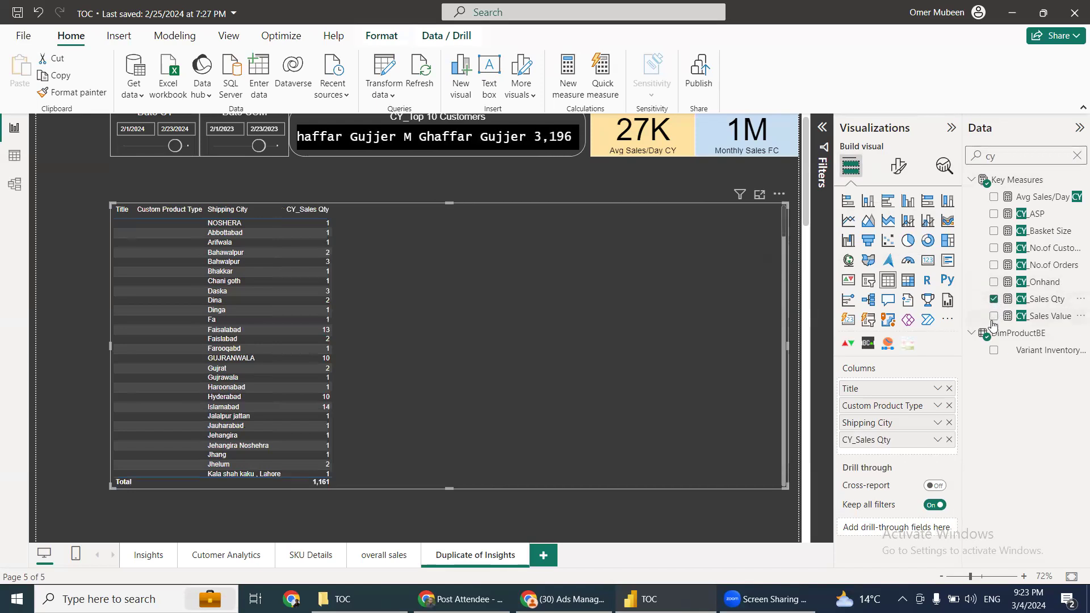
Add the CY_Sales Value, COM_Sales QTY and COM_Sales Value measures from Key Measures as further columns of the table
left_click(994, 316)
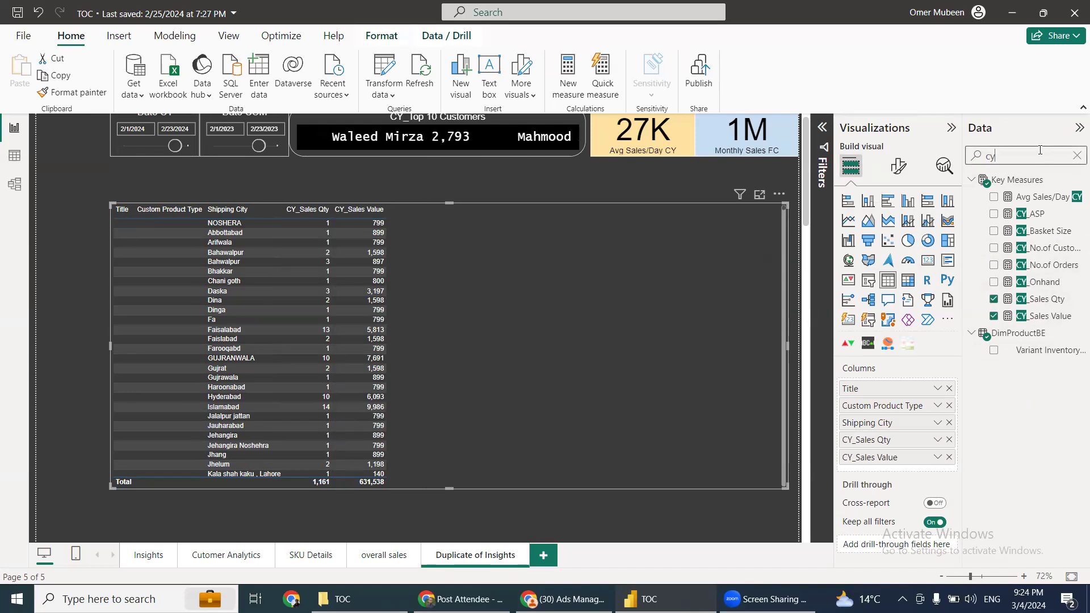
key("BackSpace")
key("BackSpace")
type("com")
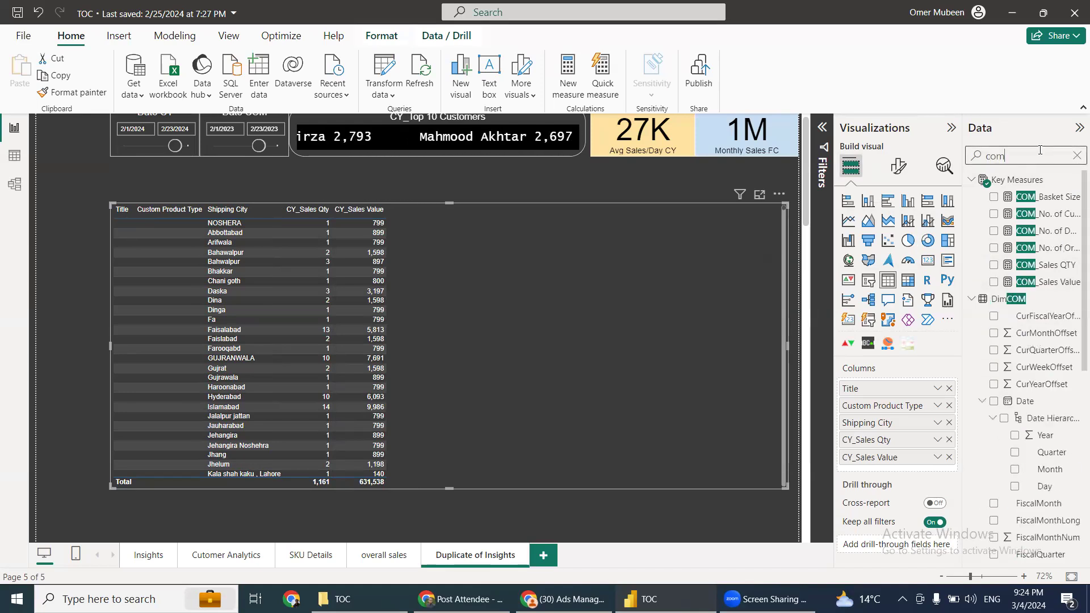
left_click(992, 265)
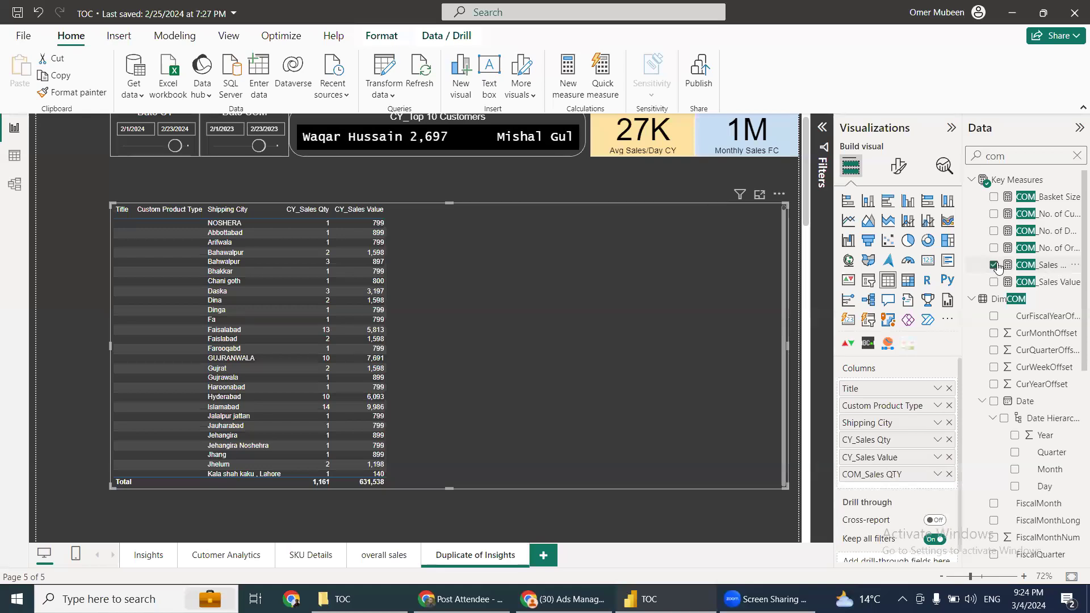
left_click(994, 282)
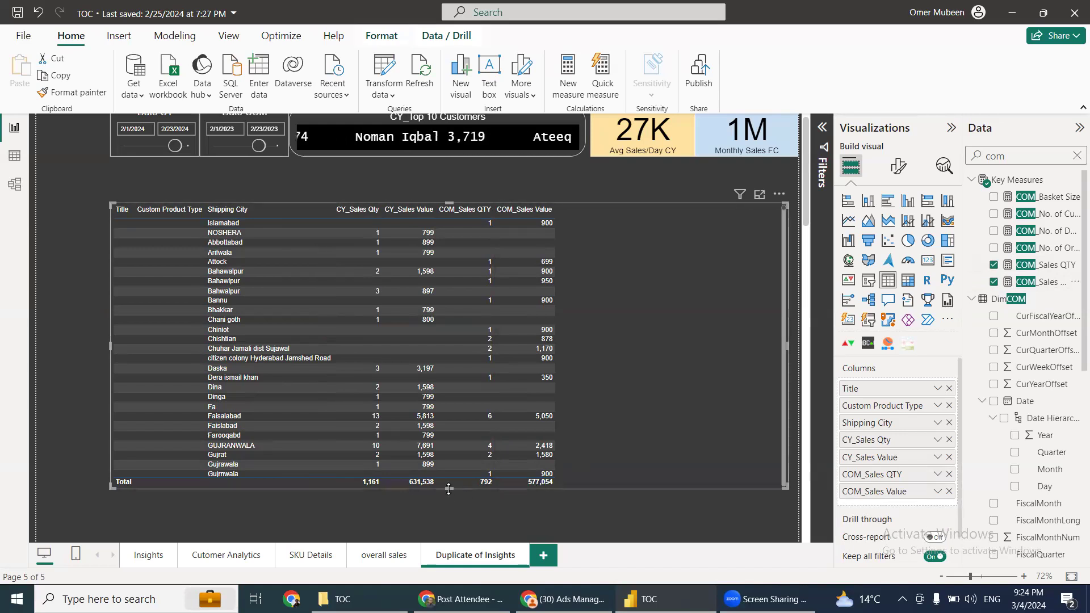
Add the Discount/Regular field from FactSales to the table and clear the field search
left_click(1077, 154)
type("disc")
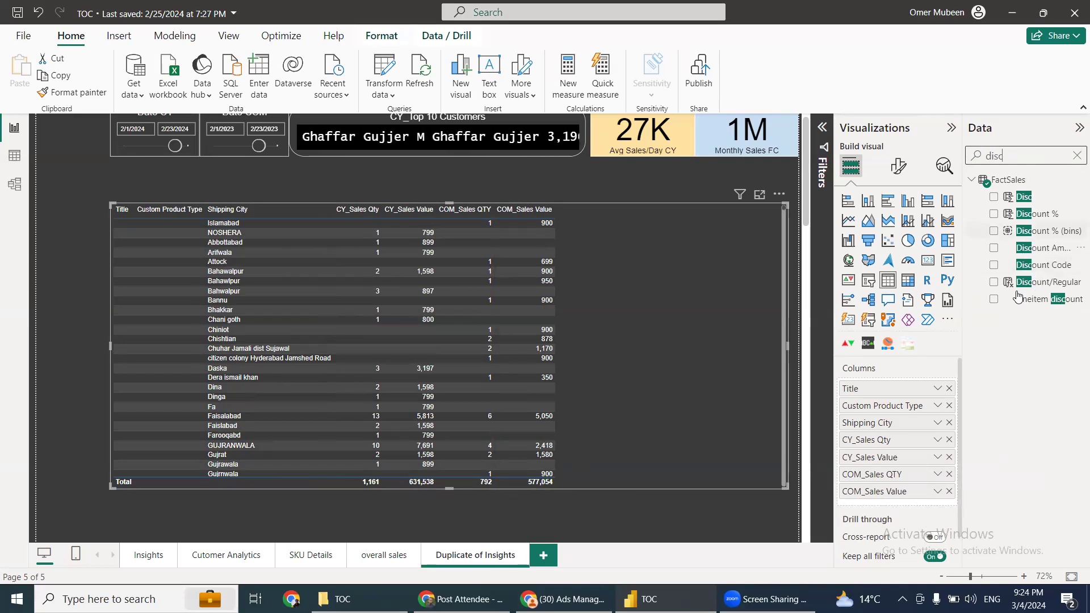
left_click(994, 284)
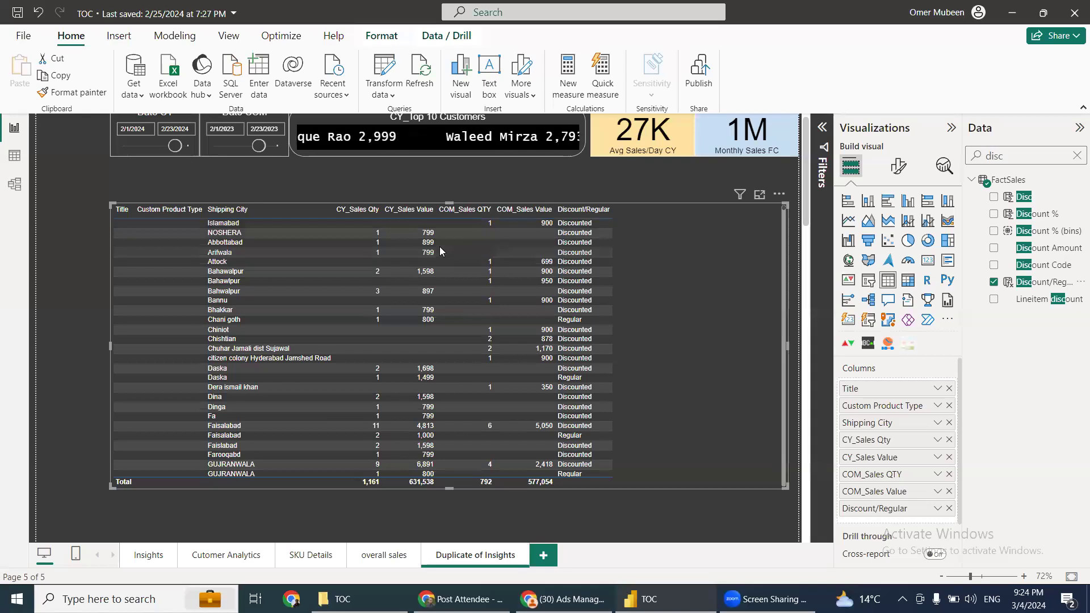
scroll(589, 324, "down", 4)
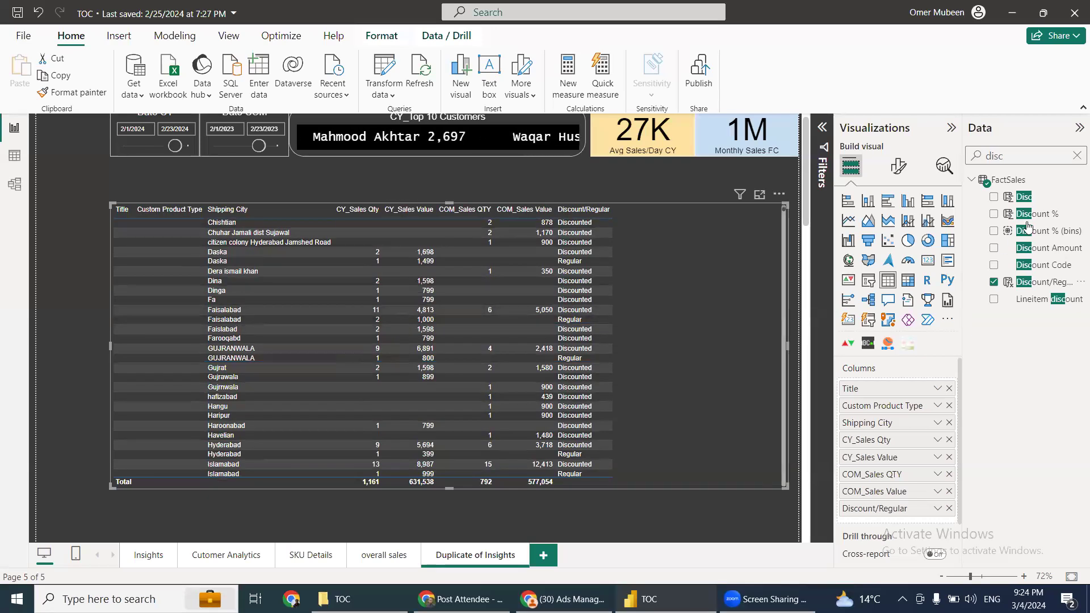
left_click(1077, 158)
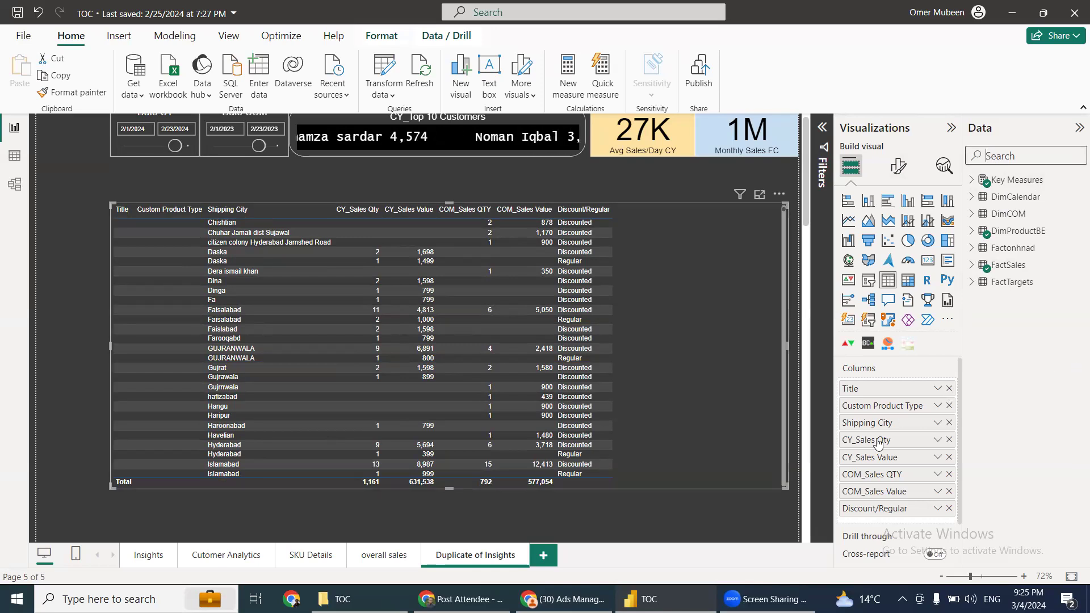
left_click(1016, 158)
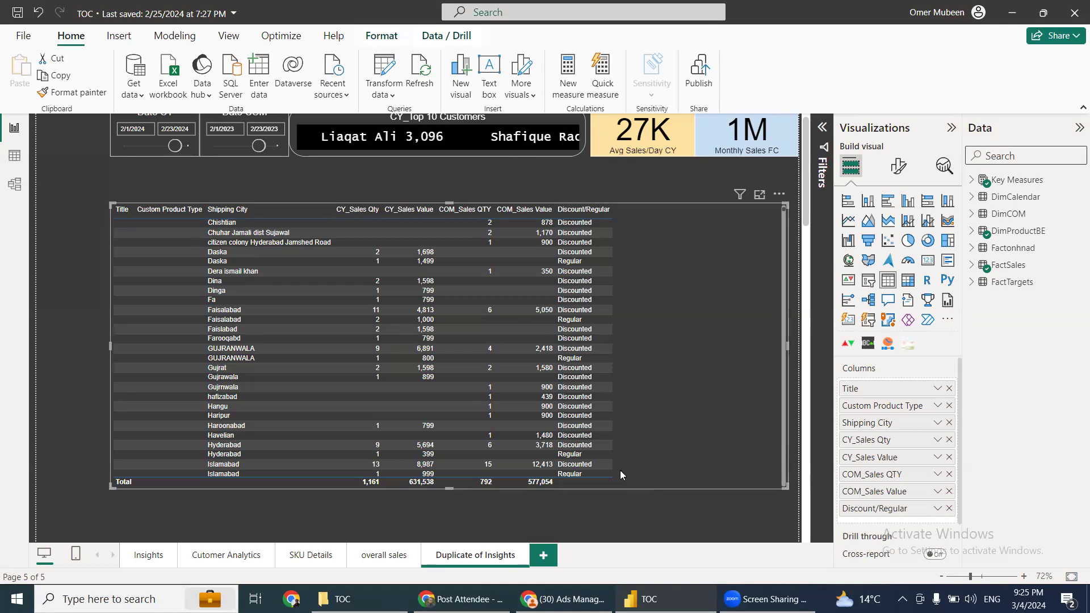
scroll(523, 433, "down", 1)
scroll(523, 432, "down", 1)
scroll(493, 374, "up", 2)
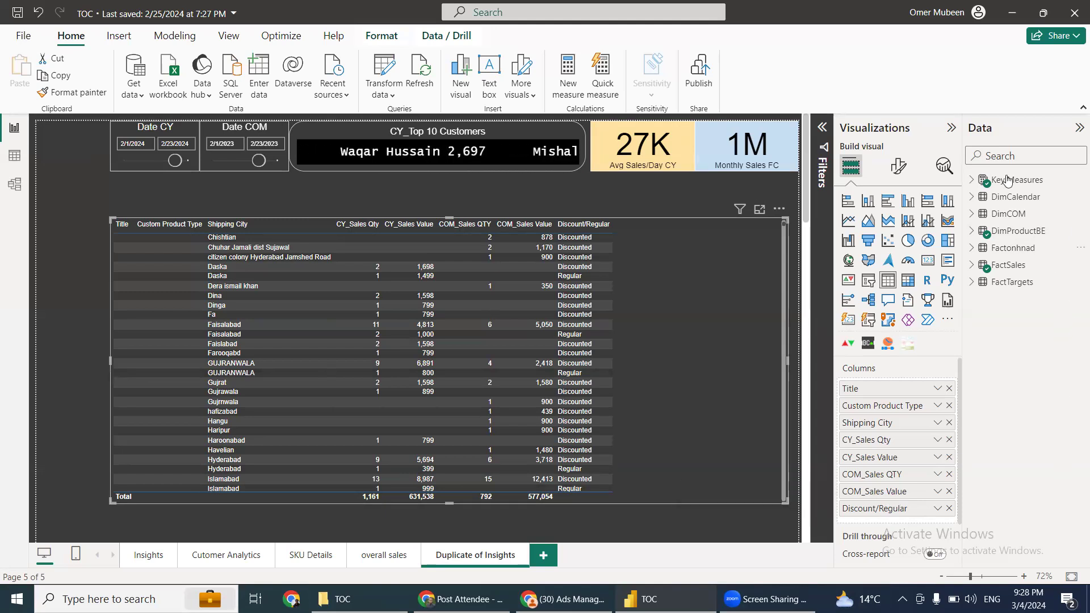
Add the Sales Qty Growth % measure from Key Measures to the table
left_click(1014, 157)
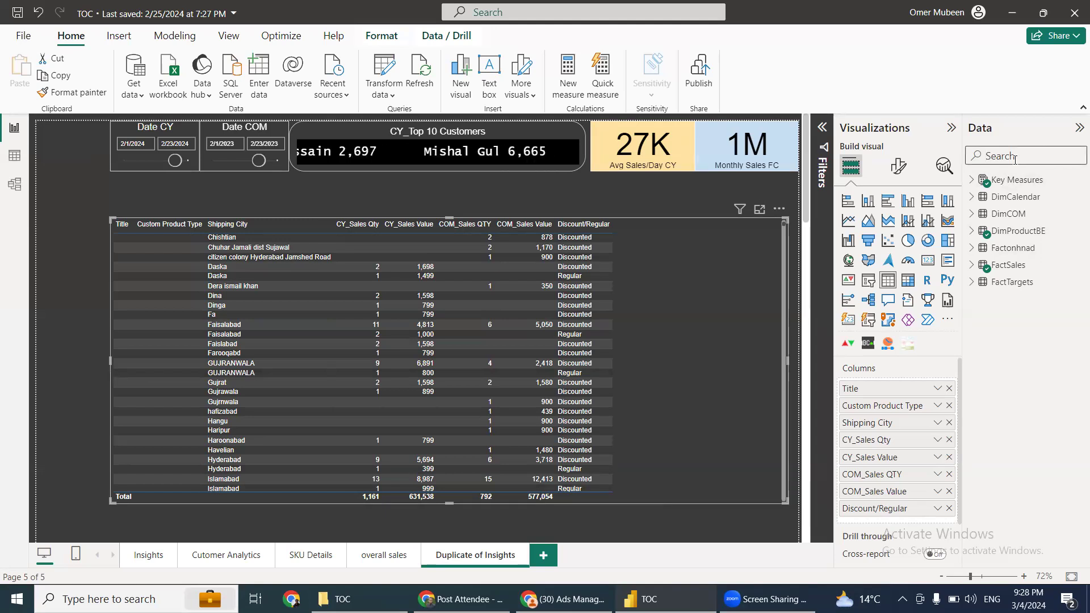
type("sale")
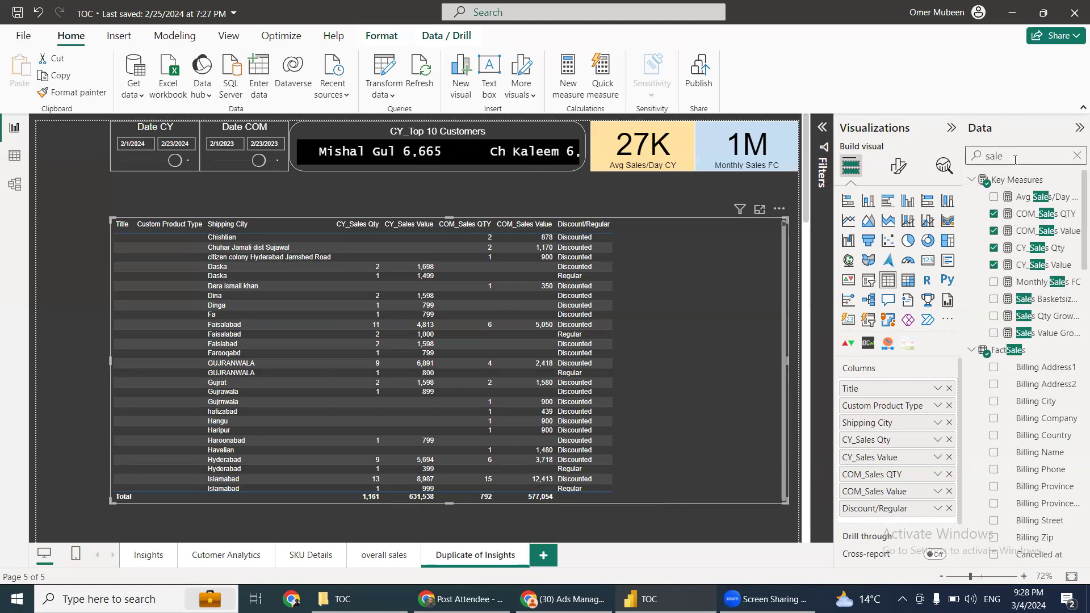
left_click(994, 317)
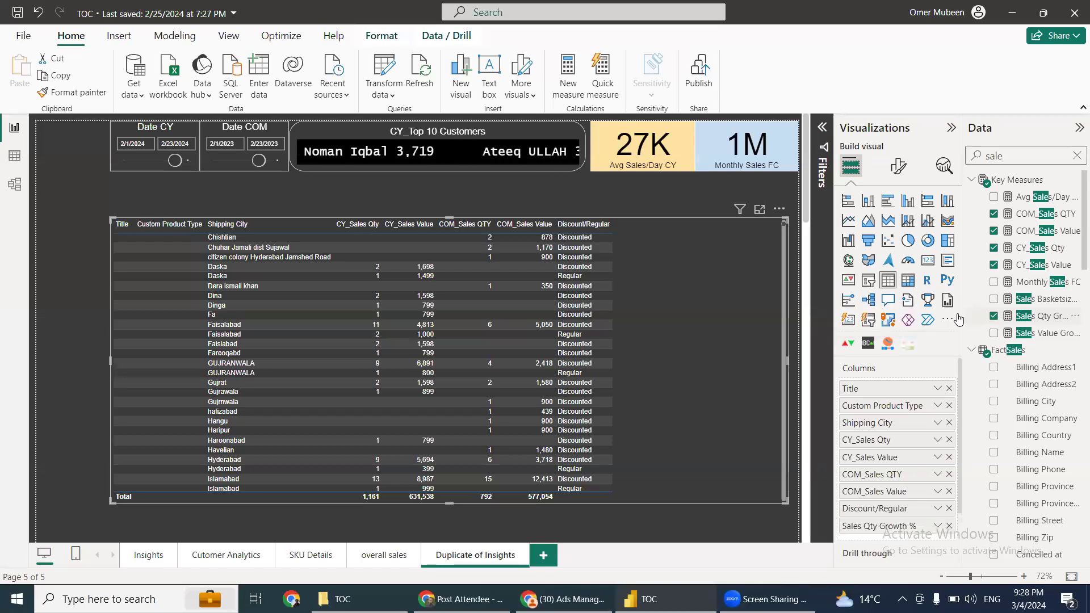
Add the On hand field from Factonhnad and the % Flushout measure from Key Measures to the table
left_click(1075, 159)
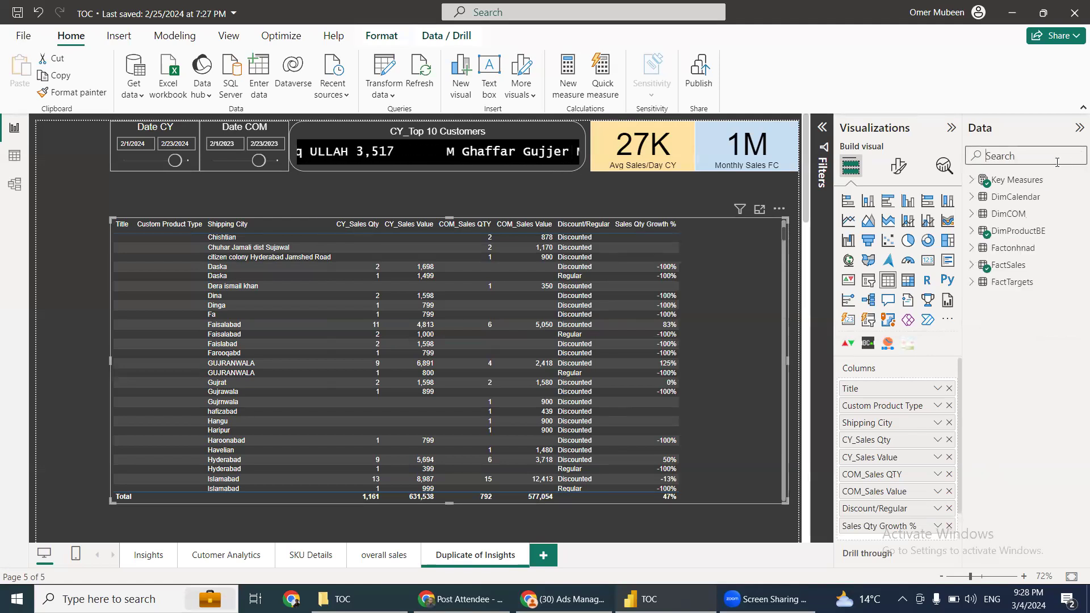
type("on")
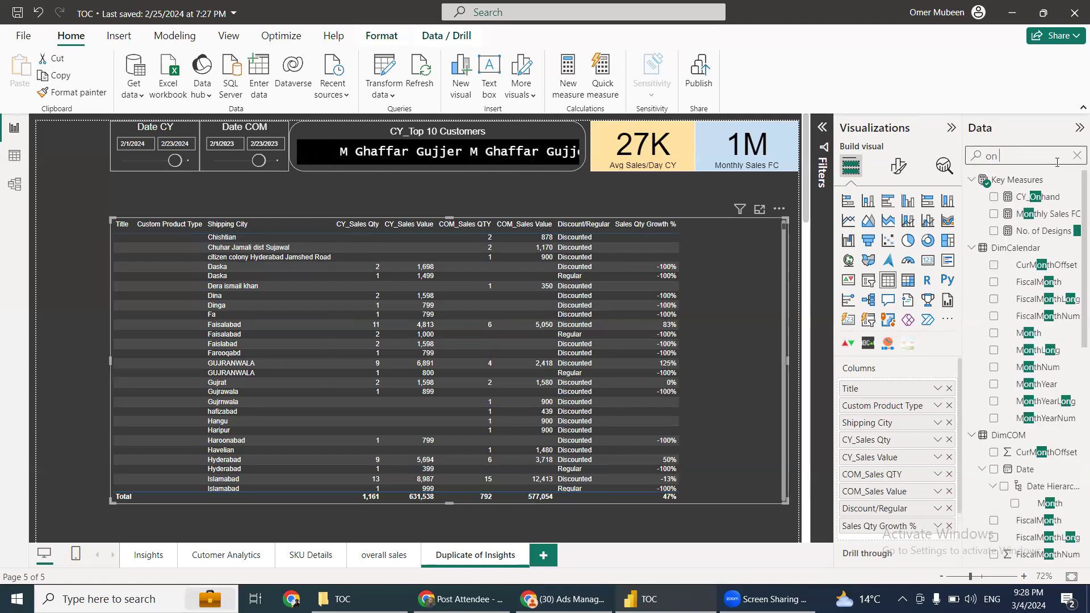
type(" han")
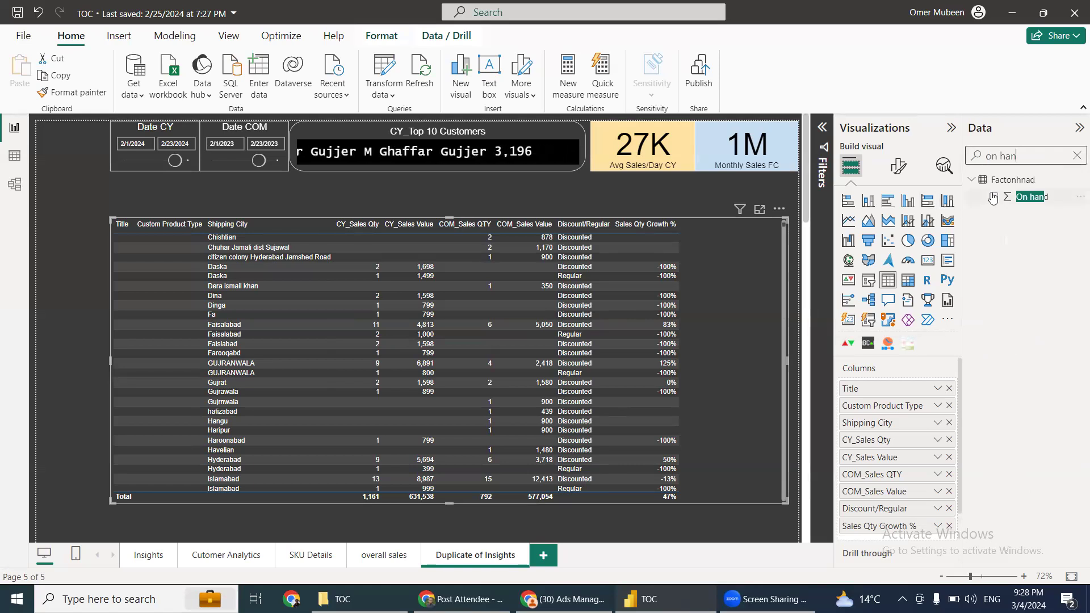
left_click(993, 197)
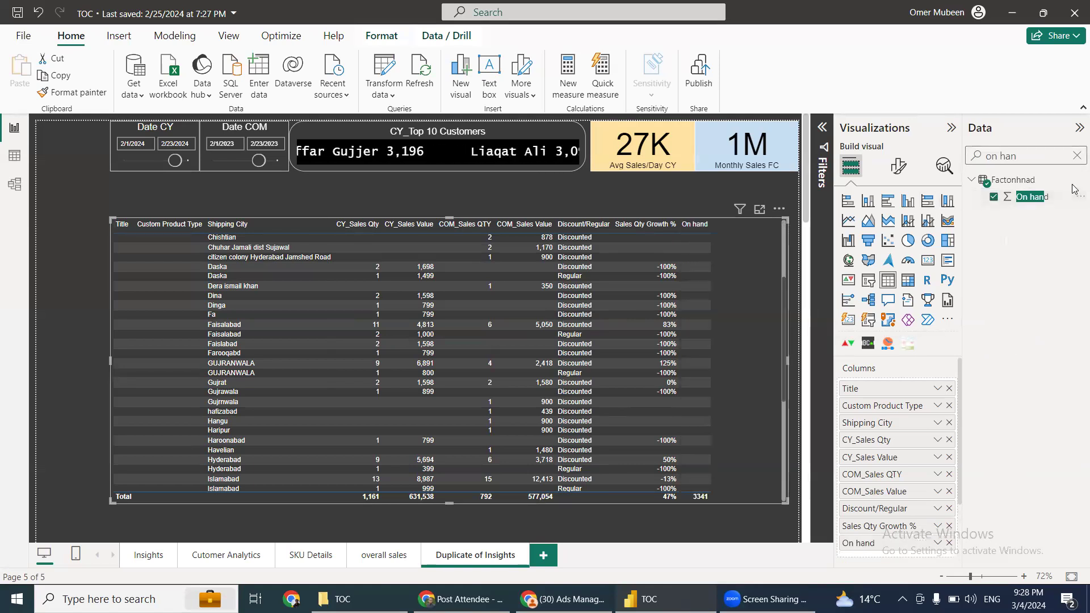
left_click(1077, 155)
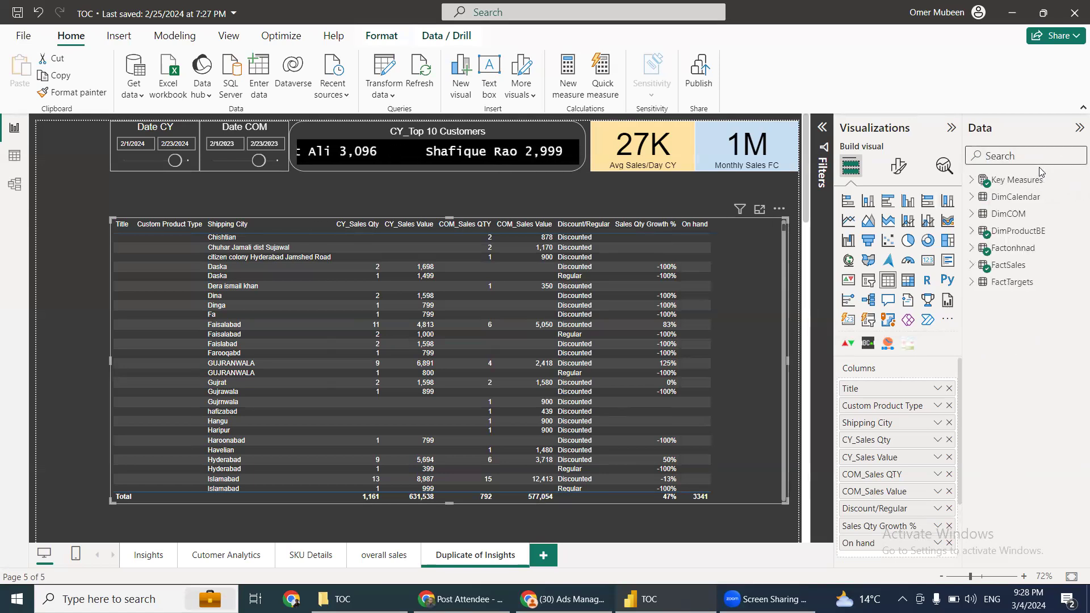
type("flus")
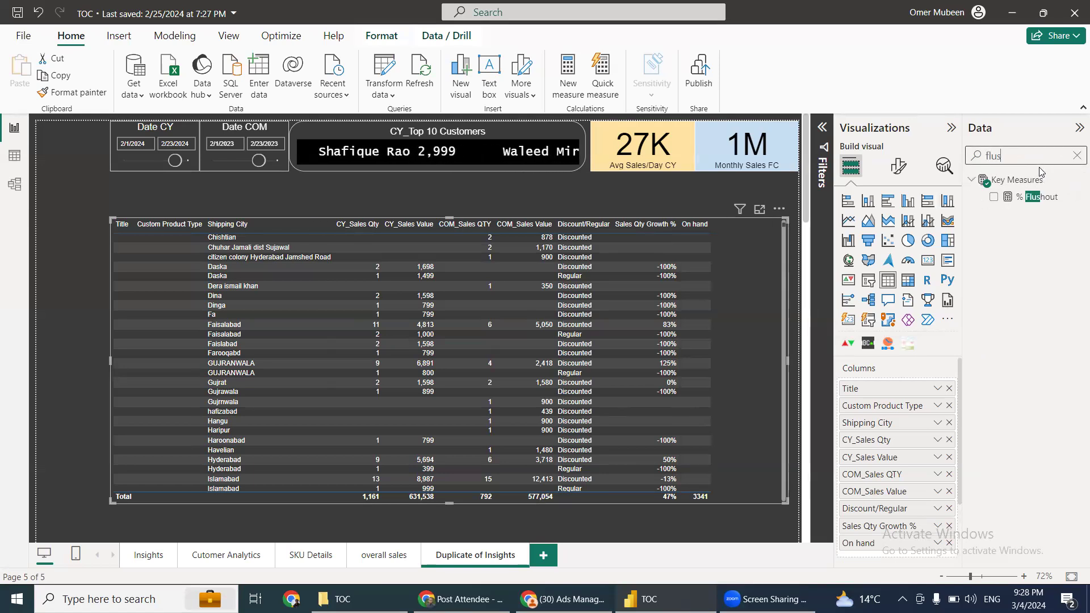
left_click(993, 197)
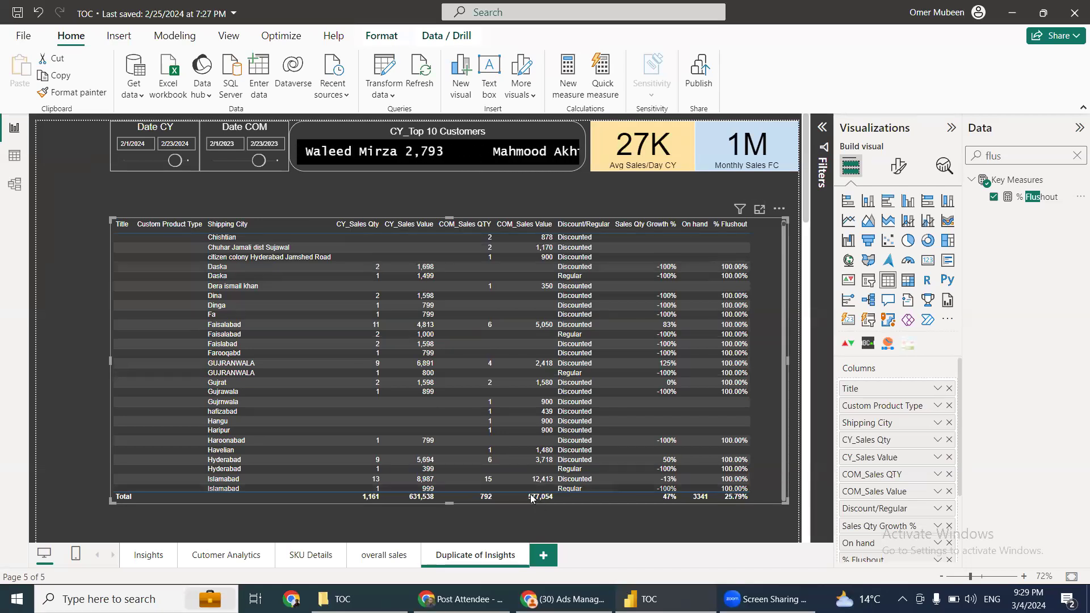
Convert the table to a matrix and move Custom Product Type from the columns to the first row level above Title
left_click(907, 287)
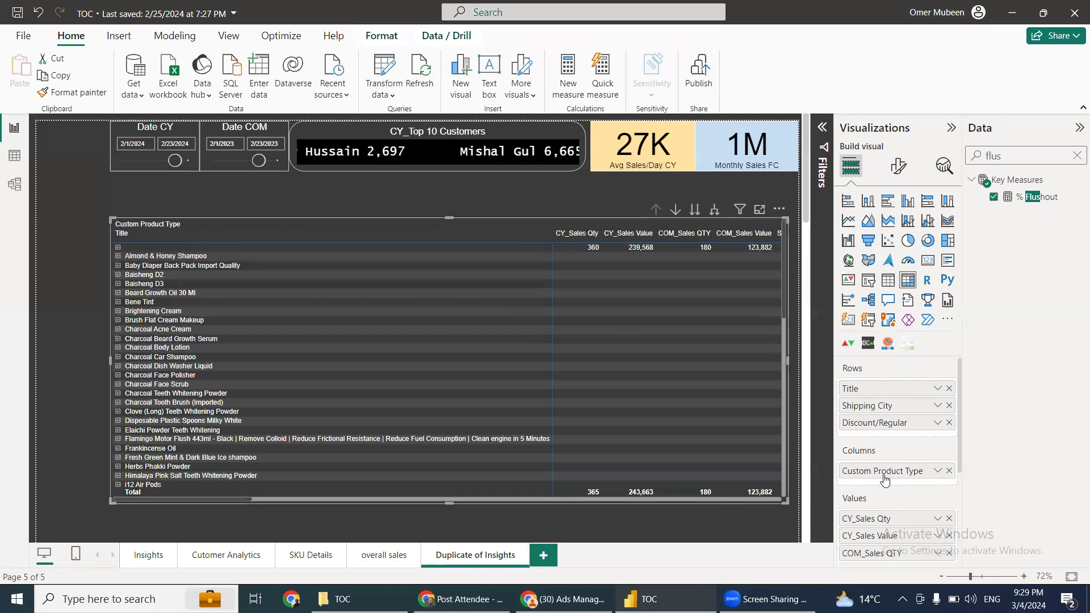
mouse_move(882, 406)
left_mouse_down()
mouse_move(881, 386)
mouse_move(883, 397)
left_mouse_up()
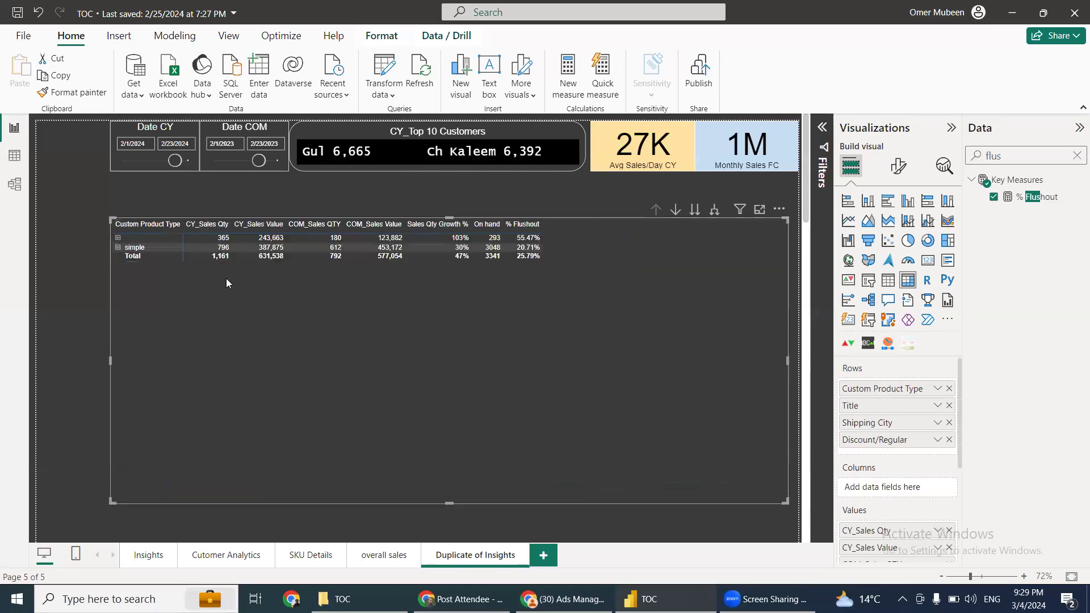
Drill from the blank product type through Rice Extract Deep-Cleansing Face Wash to Dina's discount level, and collapse the hierarchy again
left_click(118, 238)
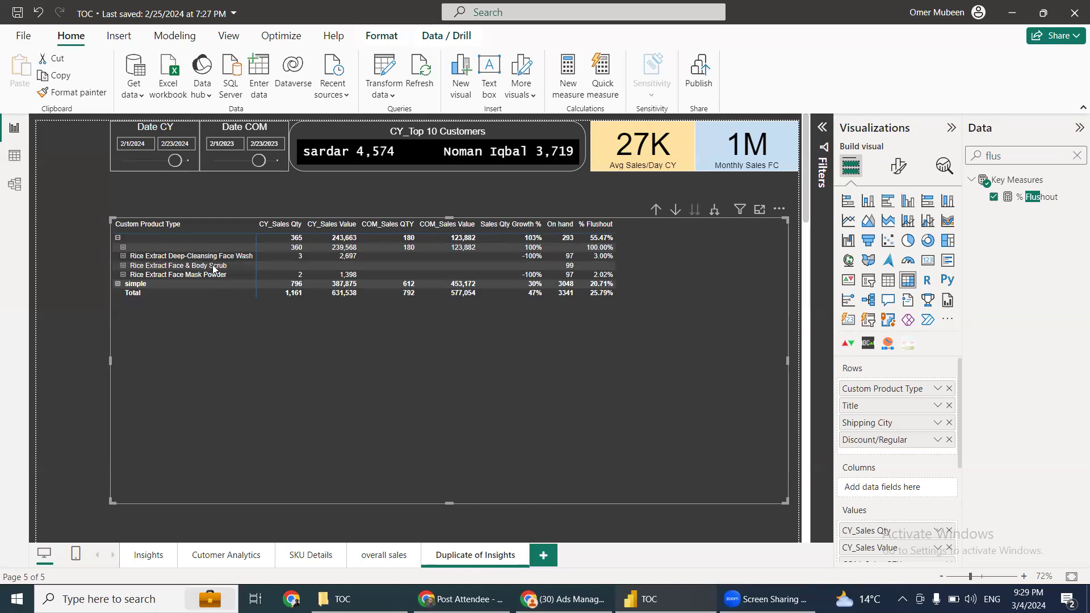
left_click(122, 256)
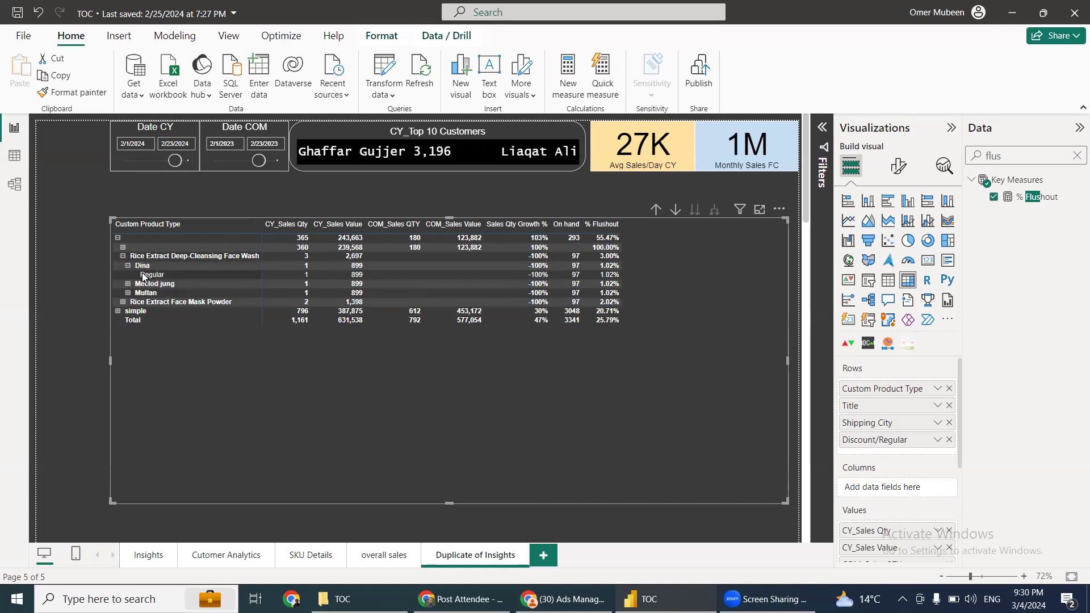
left_click(127, 265)
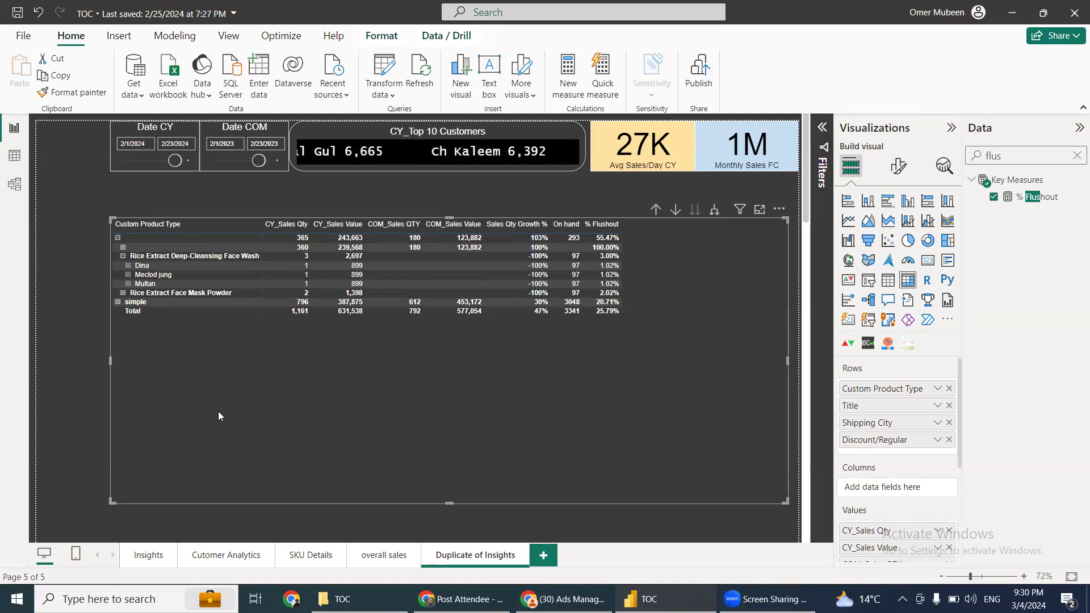
left_click(119, 238)
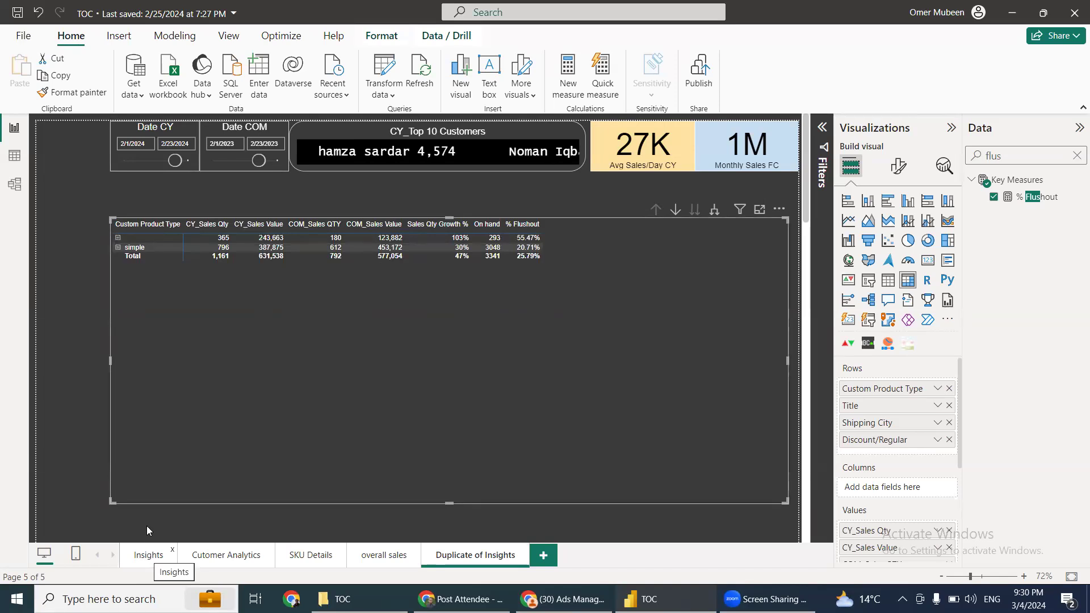
Review the Insights page's KPI cards, trend and city charts, price point and discount slab tables, and the CY_Top 10 Designs rows
left_click(149, 556)
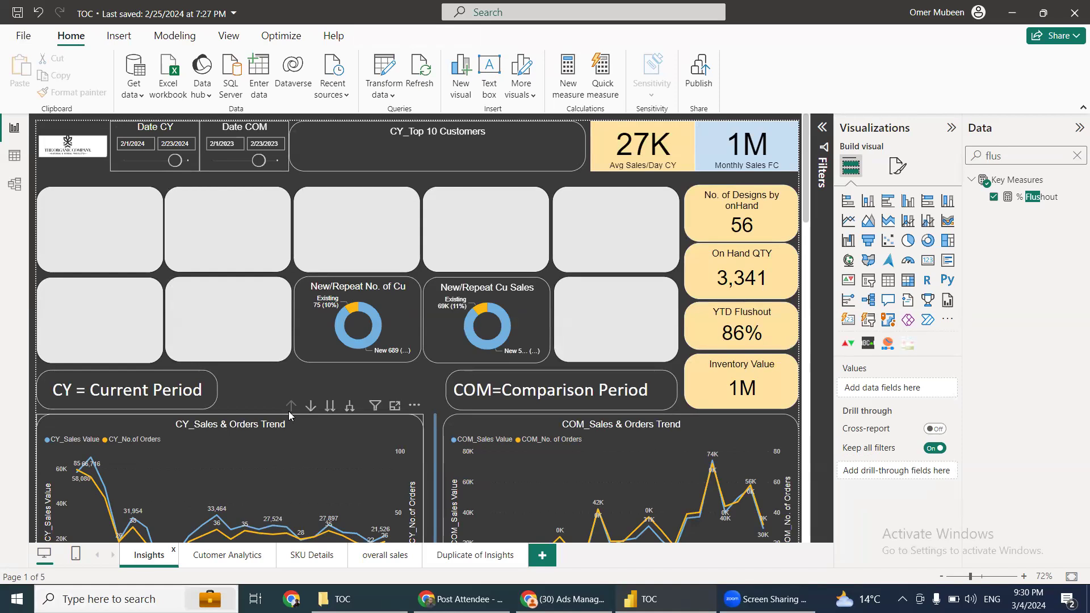
scroll(301, 425, "down", 3)
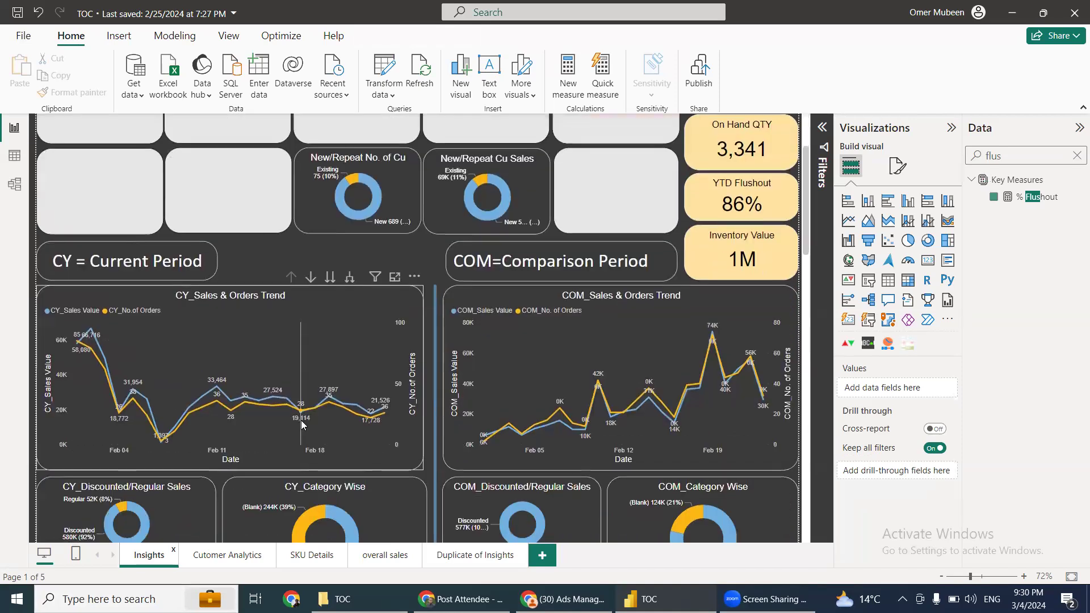
scroll(353, 410, "down", 5)
scroll(355, 418, "down", 5)
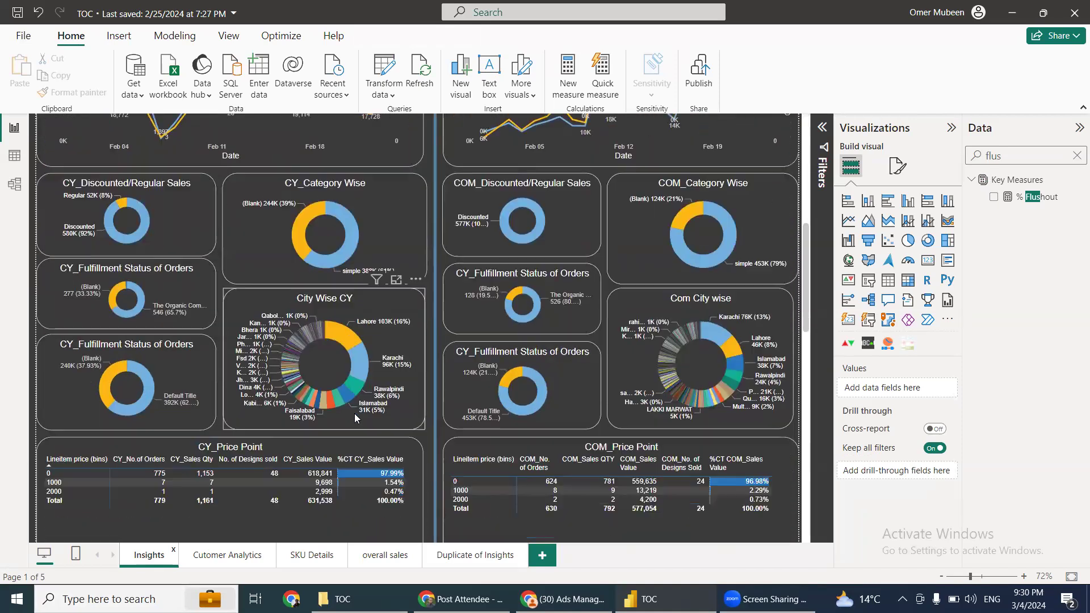
scroll(349, 415, "up", 10)
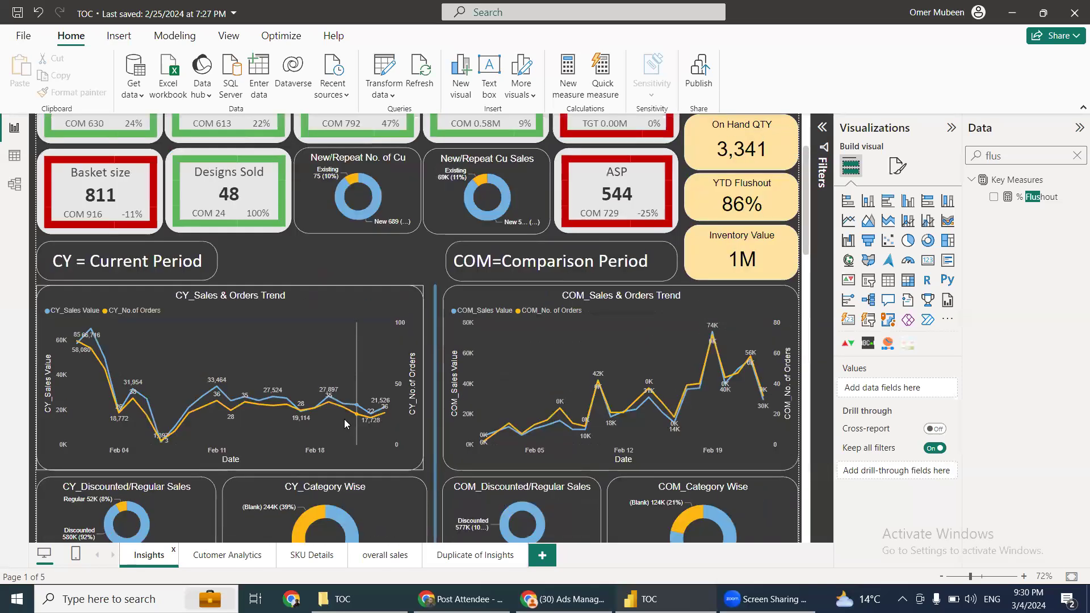
scroll(255, 463, "up", 3)
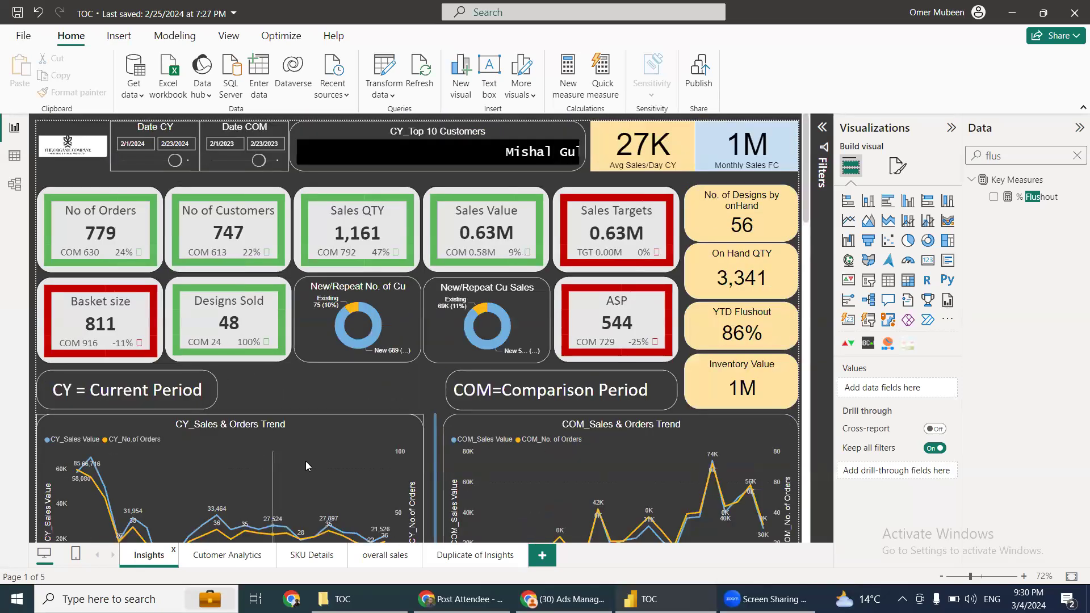
scroll(307, 461, "down", 6)
scroll(305, 448, "down", 7)
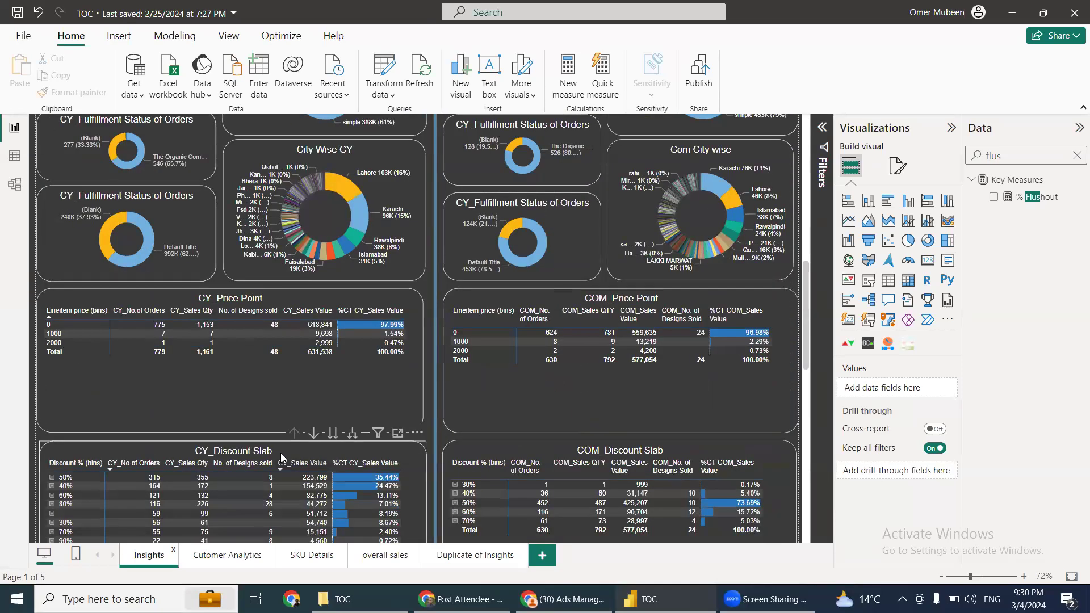
scroll(284, 453, "down", 6)
scroll(290, 451, "up", 5)
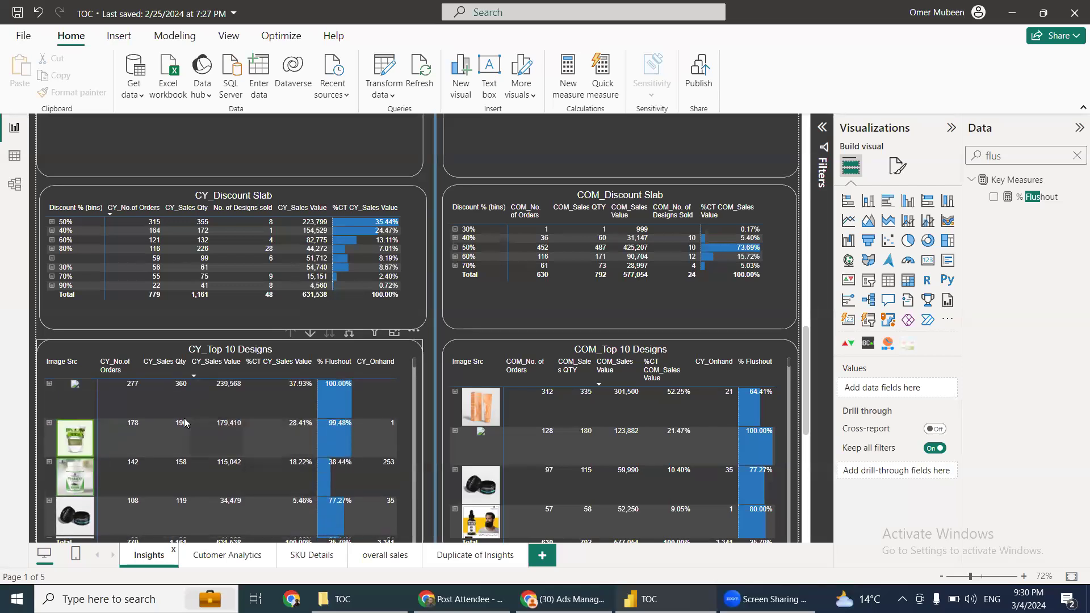
scroll(211, 451, "down", 1)
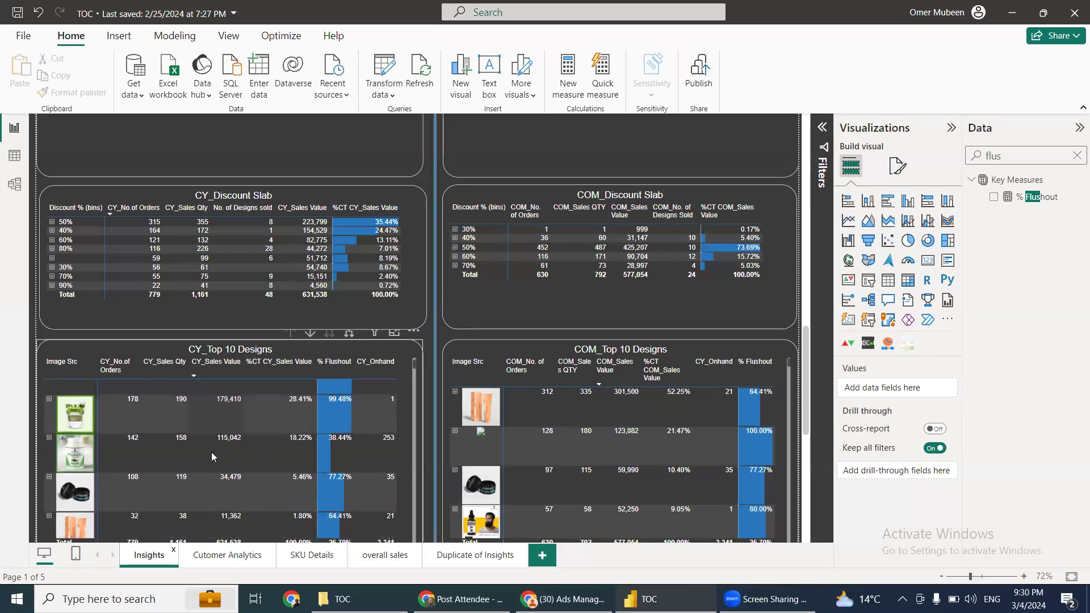
scroll(298, 435, "down", 1)
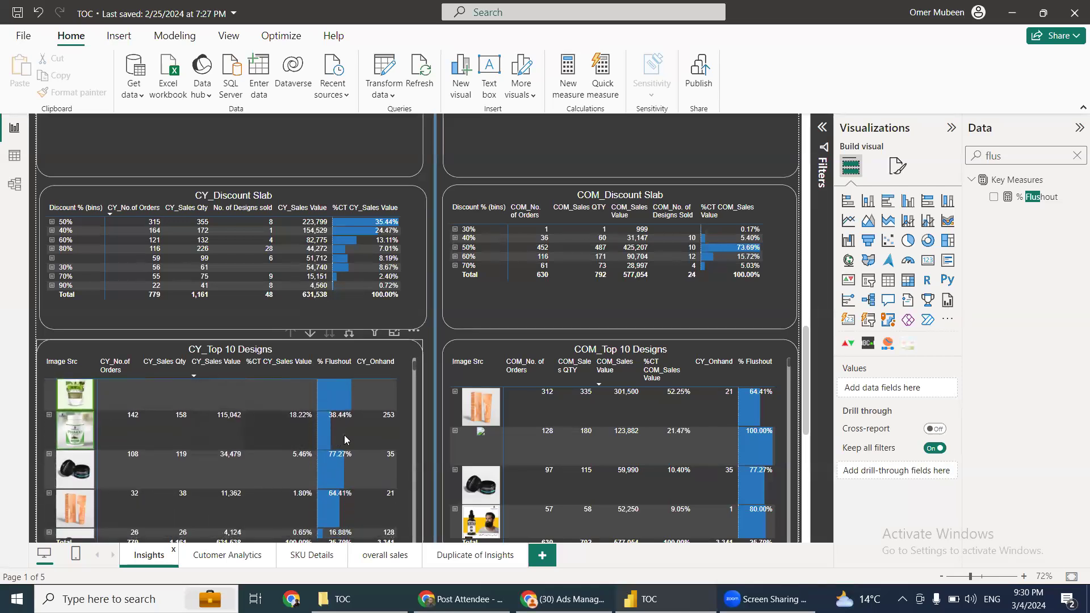
Expand the Moringa Leaf Powder image row in the CY_Top 10 Designs matrix through simple to its Default Title level
scroll(363, 429, "down", 1)
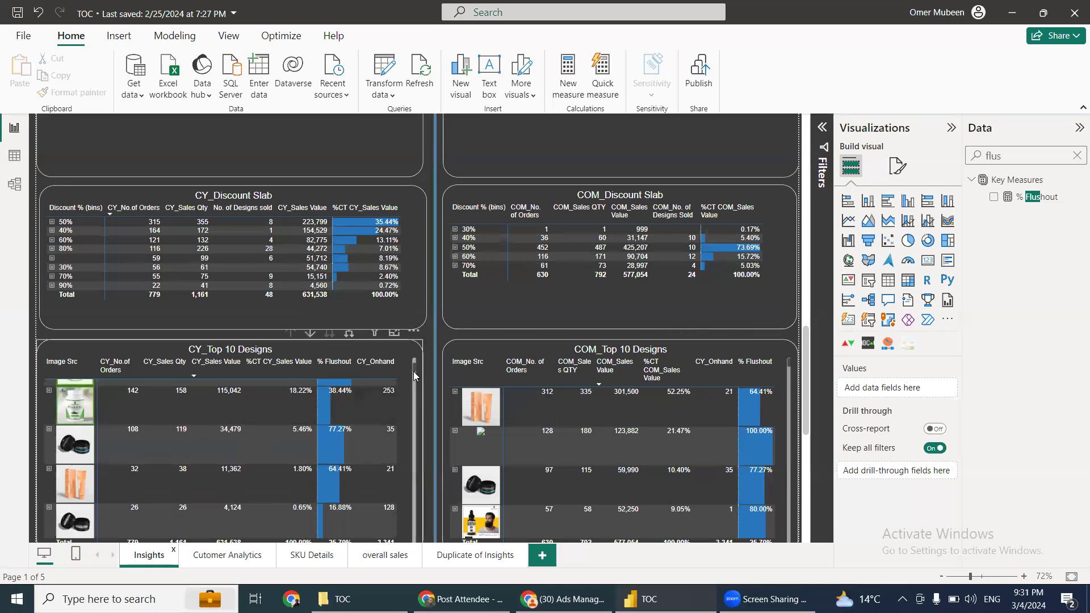
mouse_move(413, 368)
left_mouse_down()
mouse_move(417, 384)
mouse_move(416, 349)
left_mouse_up()
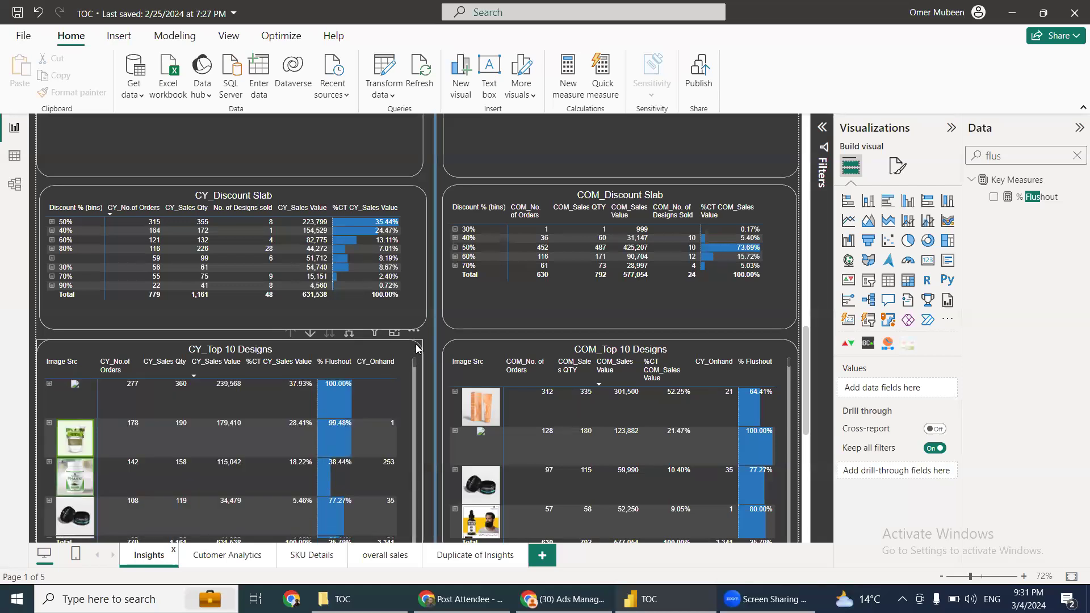
left_click(44, 425)
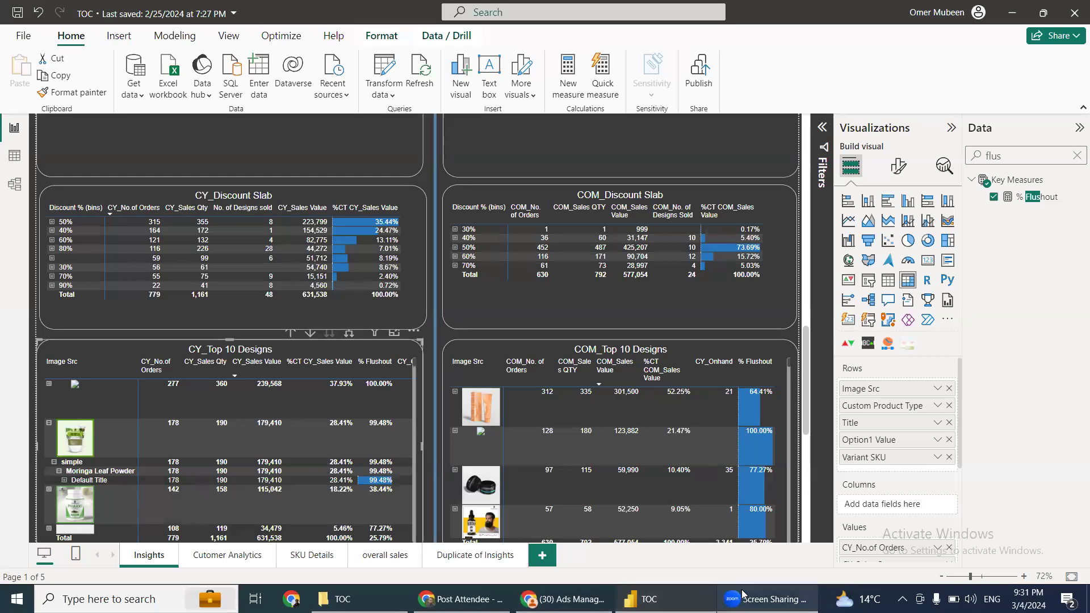
Set the start date of the Date CY slicer to 9/1/2023, leaving its end date as it is
scroll(293, 326, "up", 5)
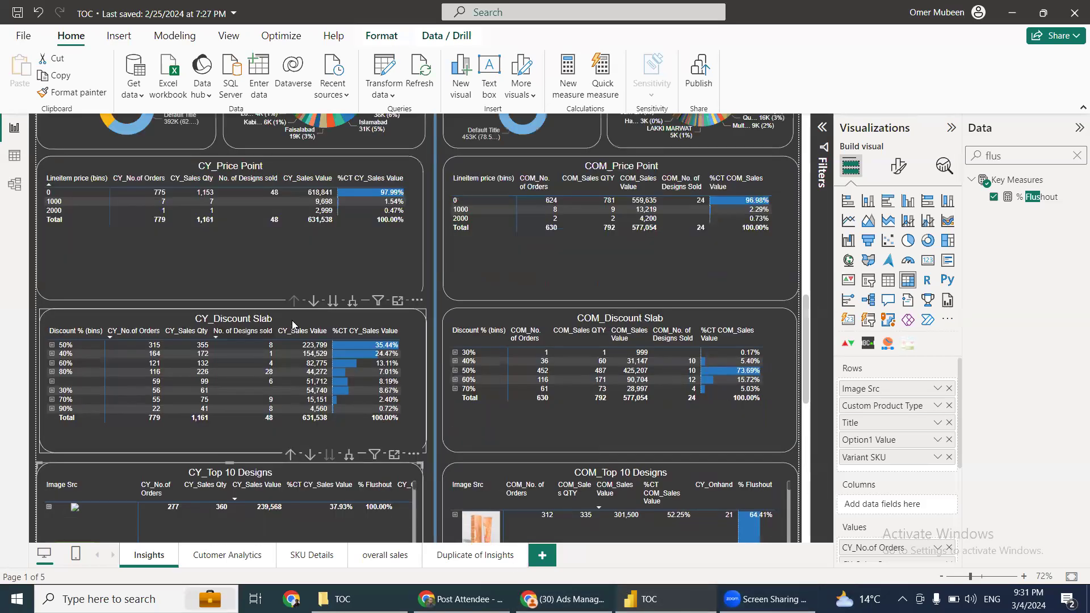
scroll(161, 401, "up", 2)
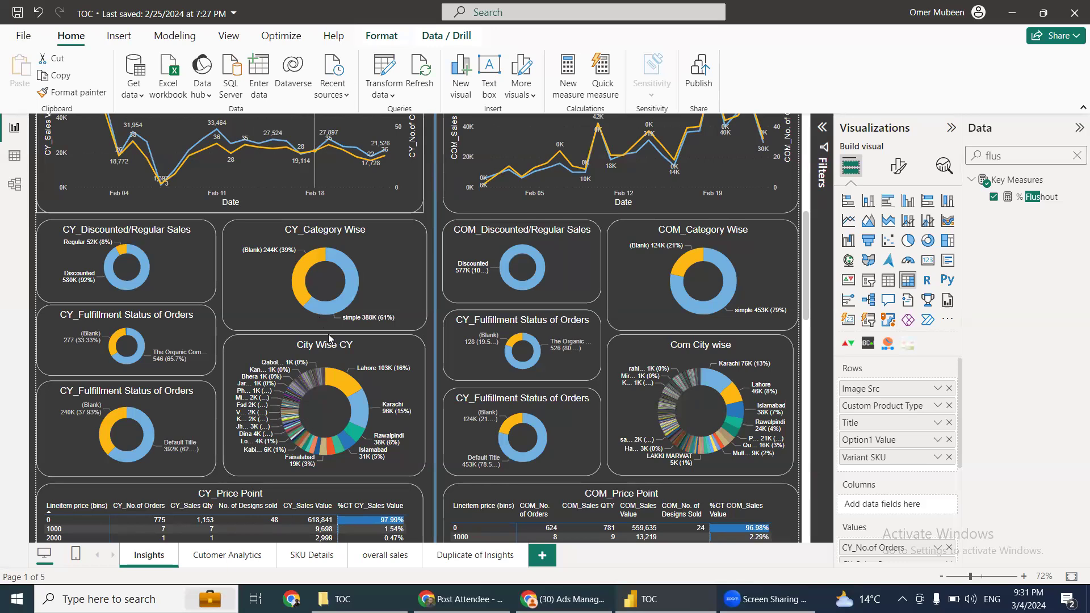
scroll(426, 384, "up", 4)
scroll(426, 384, "up", 4)
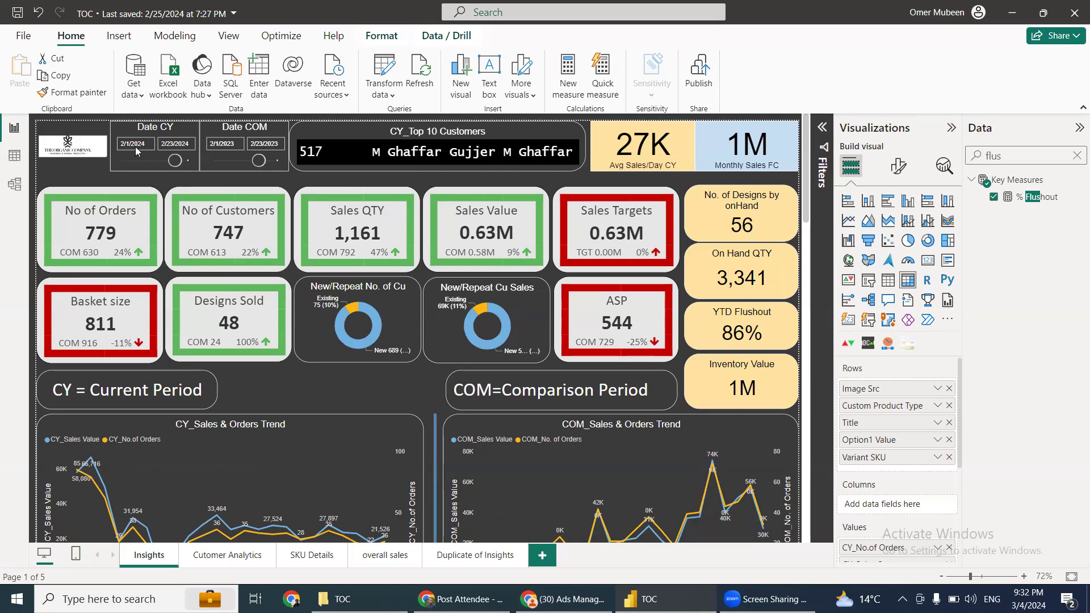
left_click(170, 145)
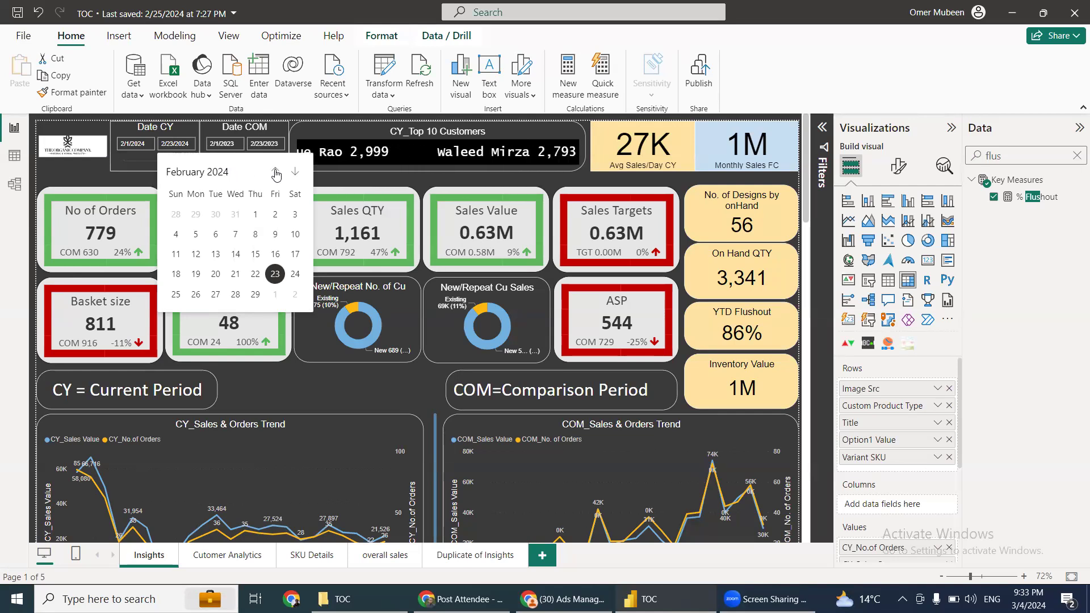
left_click(138, 145)
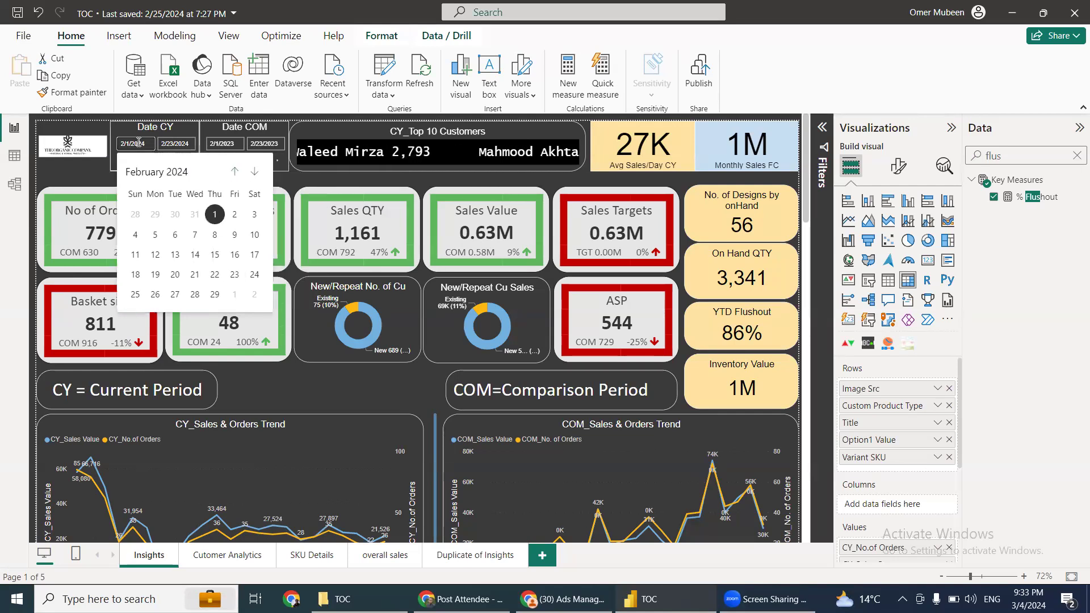
left_click(238, 173)
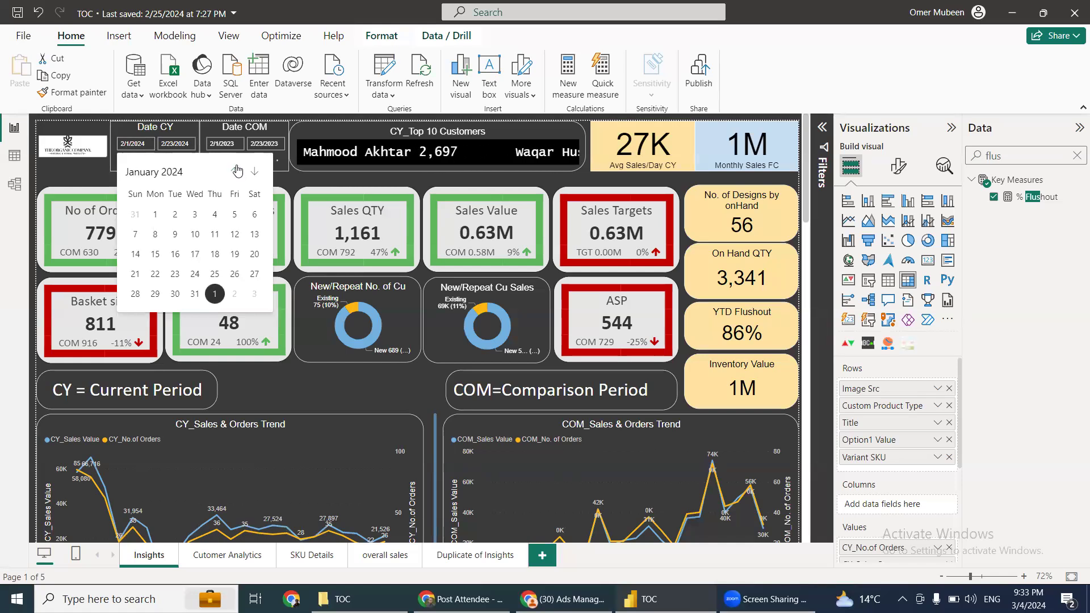
left_click(238, 172)
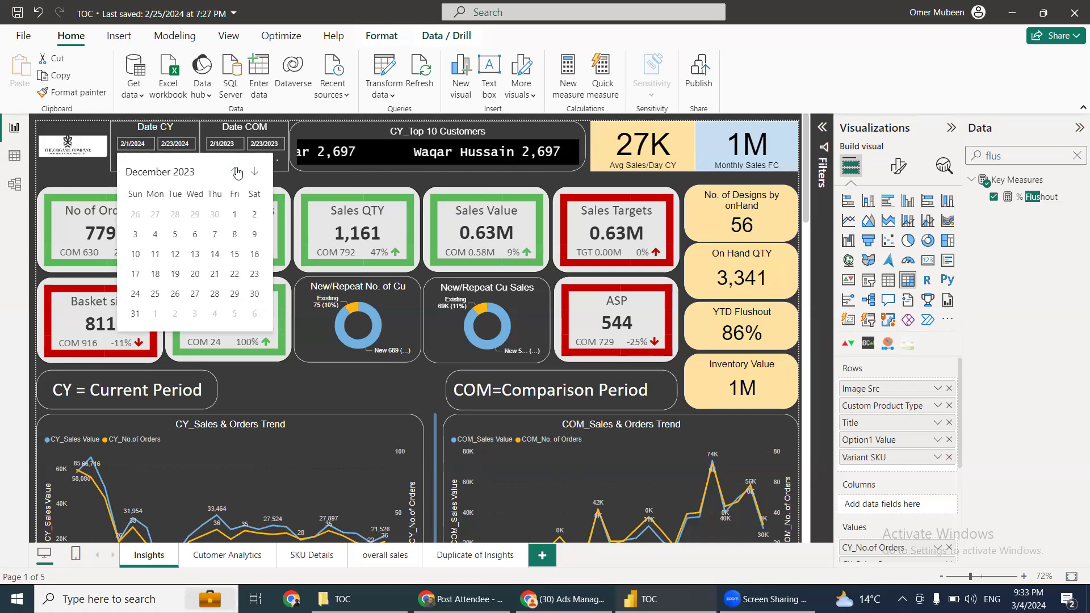
left_click(237, 172)
left_click(238, 172)
left_click(237, 172)
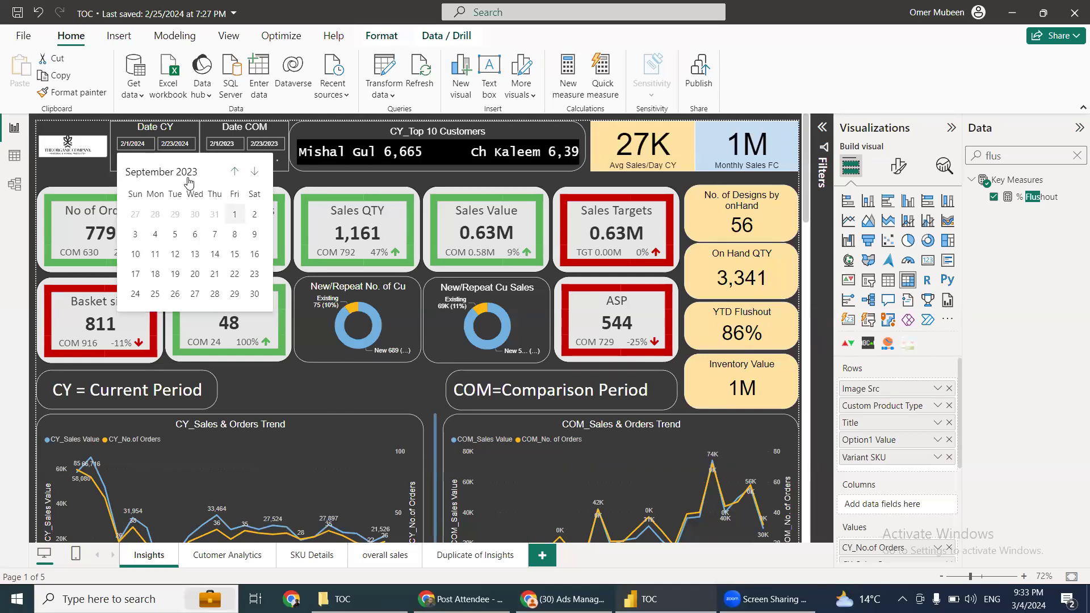
left_click(176, 145)
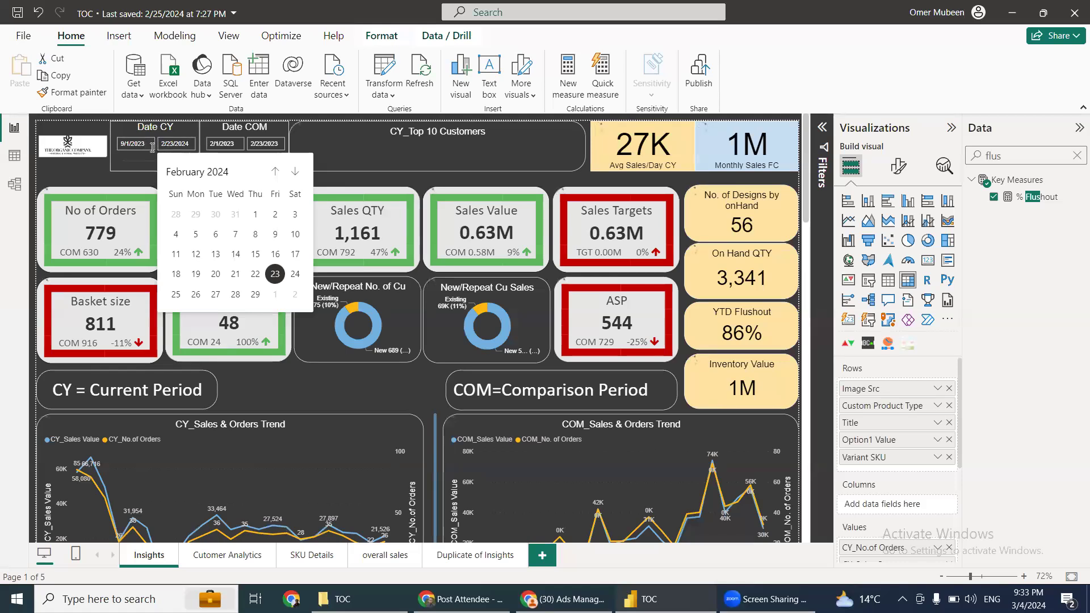
left_click(138, 147)
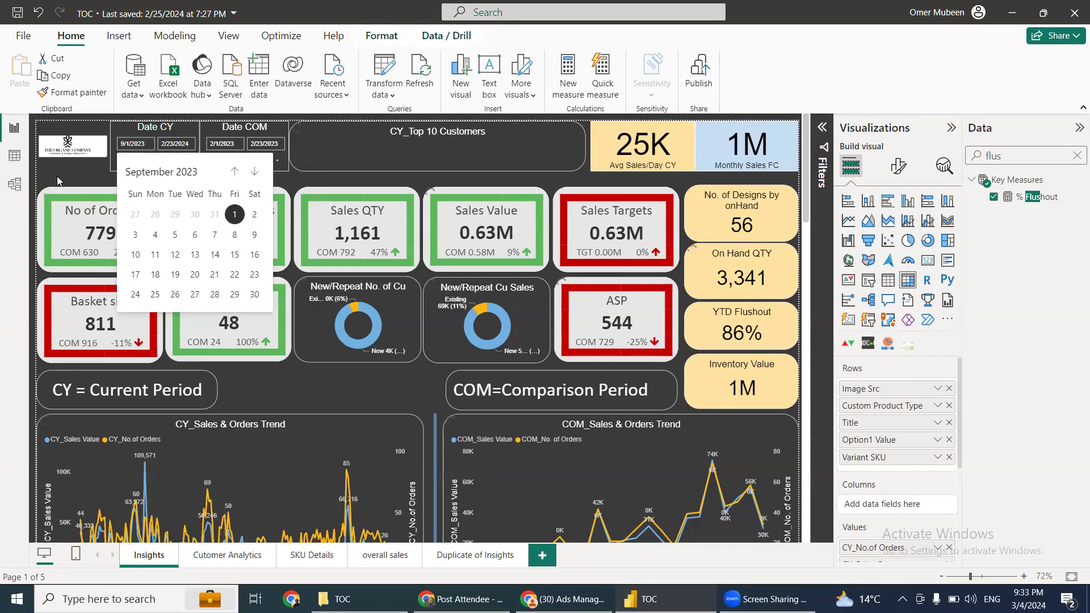
left_click(235, 214)
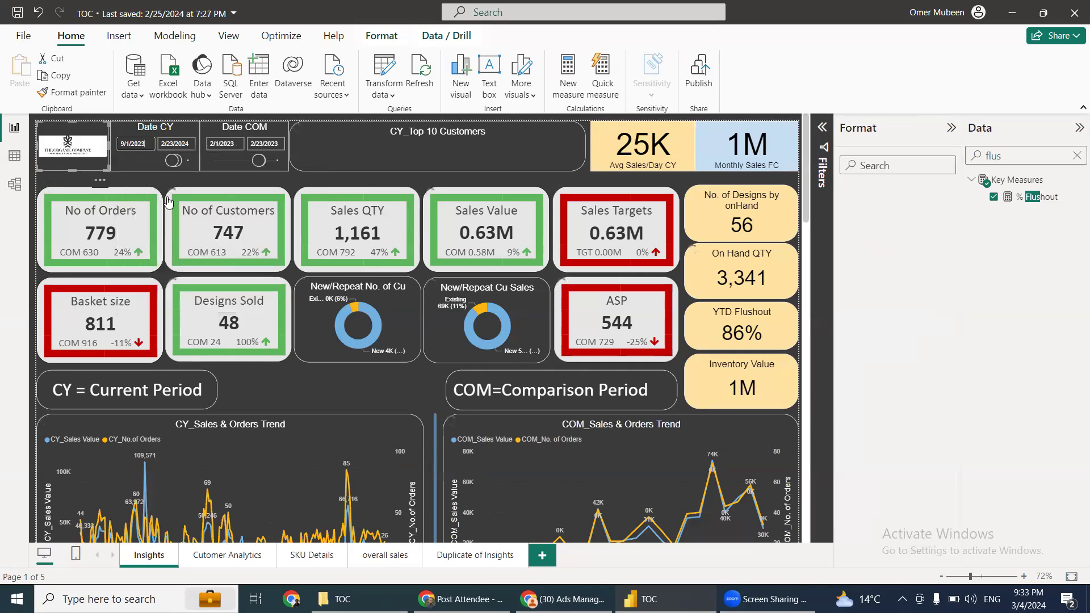
left_click(130, 143)
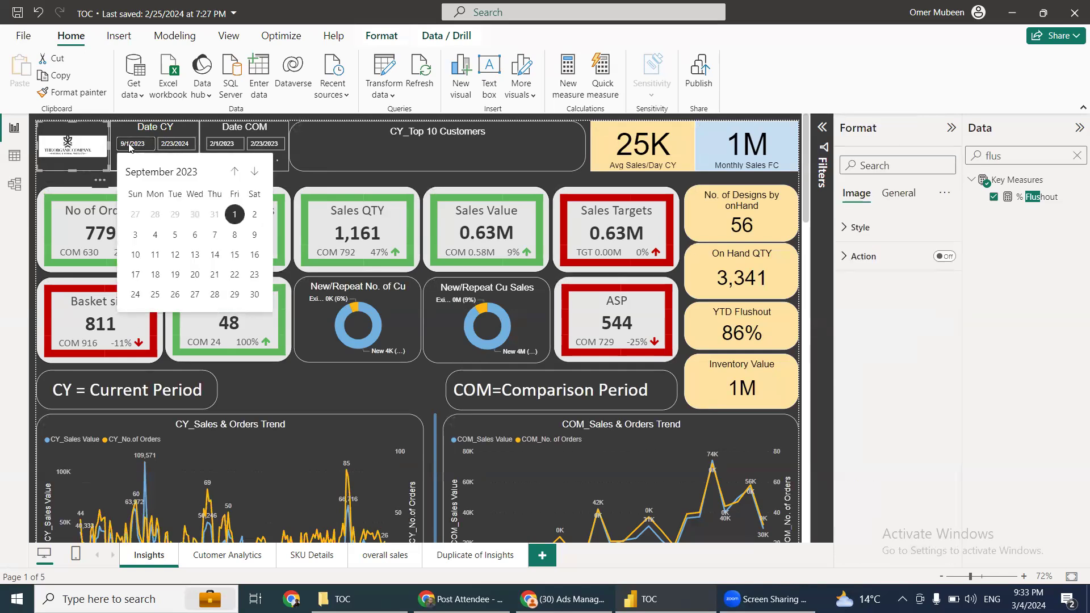
left_click(257, 214)
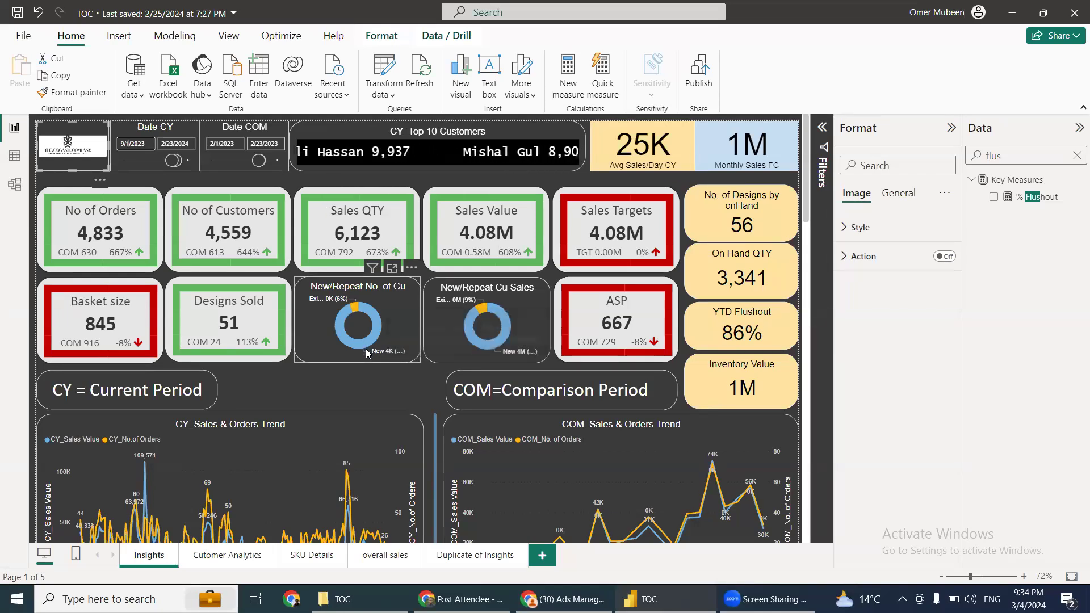
Examine the New/Repeat customer count and sales donuts, and compare the CY and COM sales and orders trends
mouse_move(374, 341)
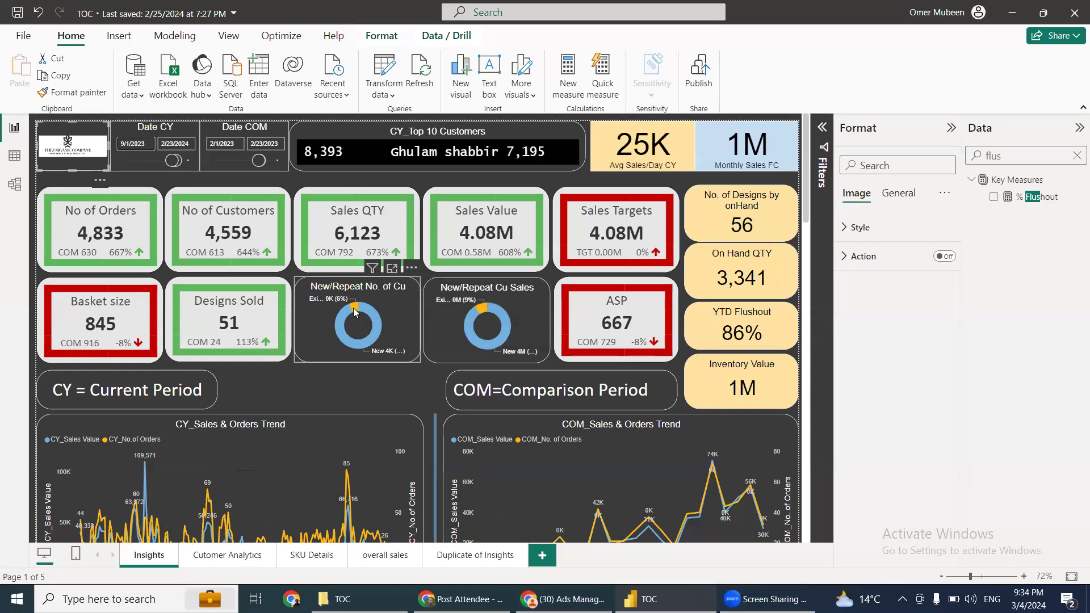
mouse_move(352, 307)
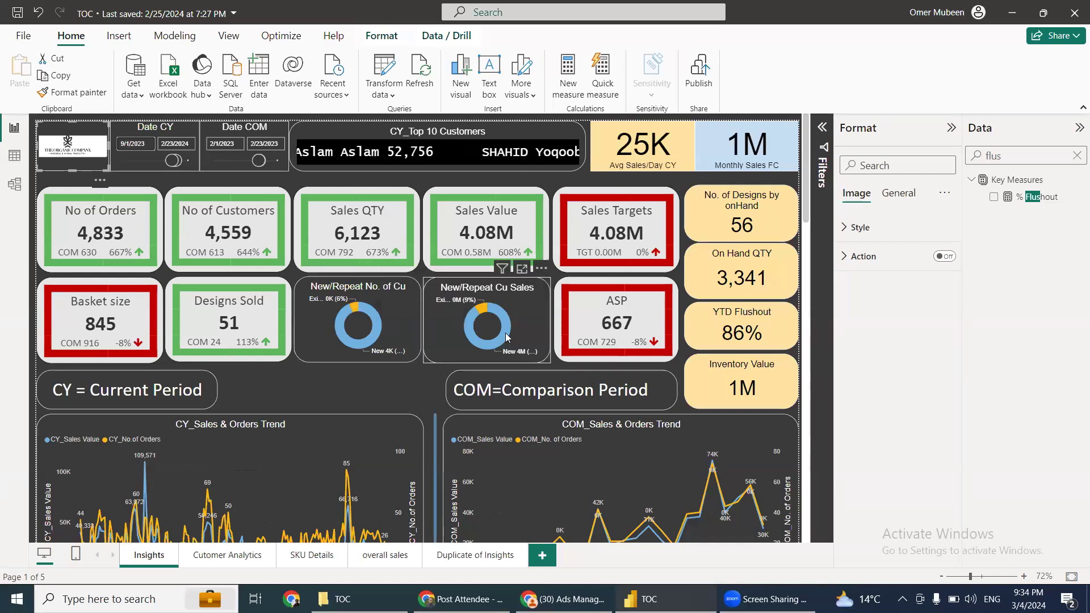
mouse_move(504, 340)
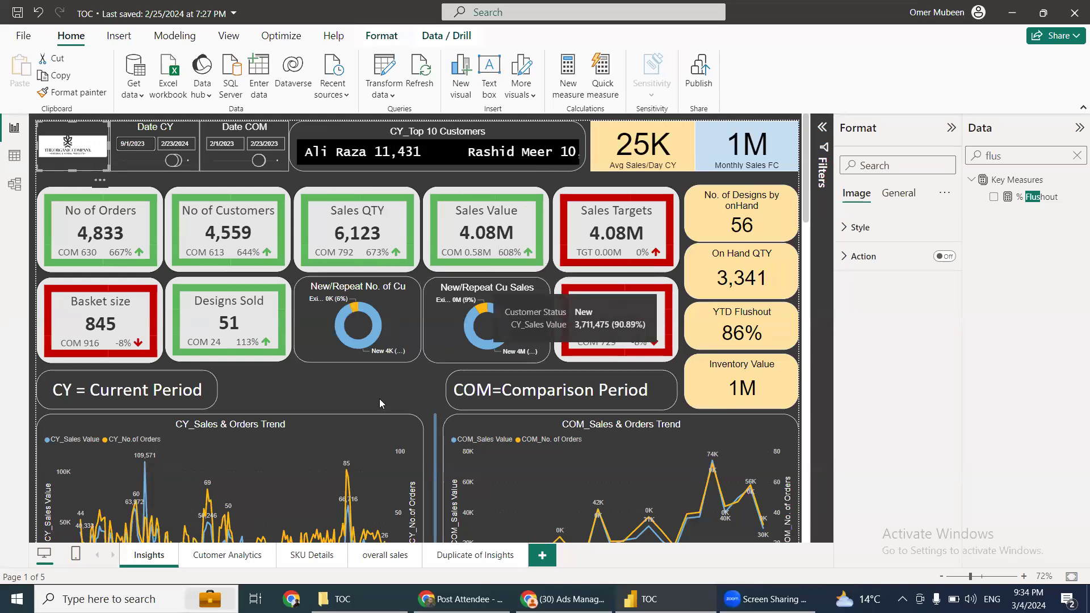
scroll(380, 403, "down", 3)
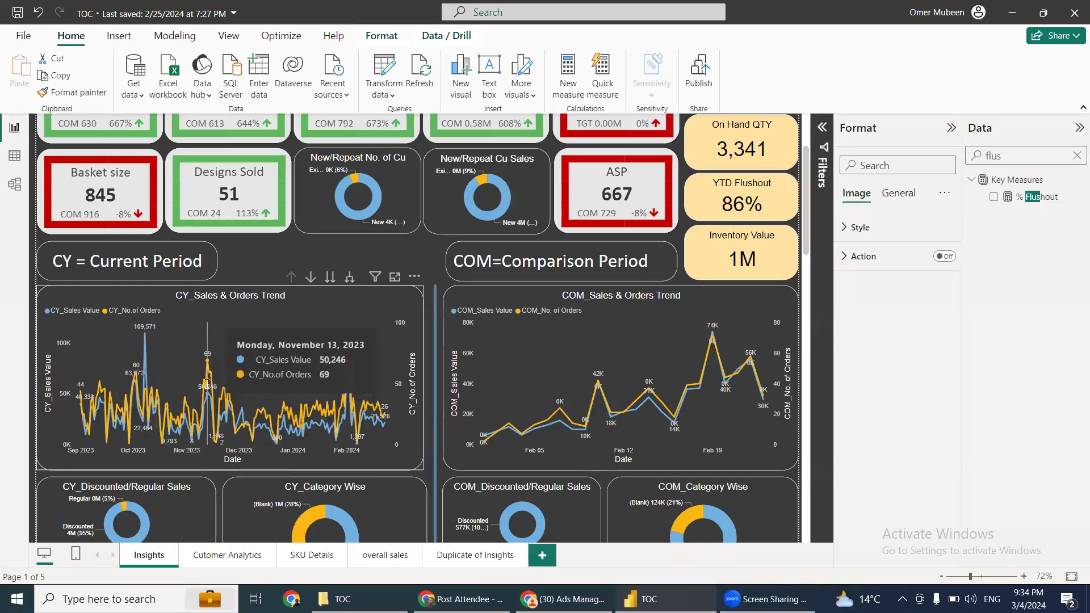
scroll(217, 397, "up", 3)
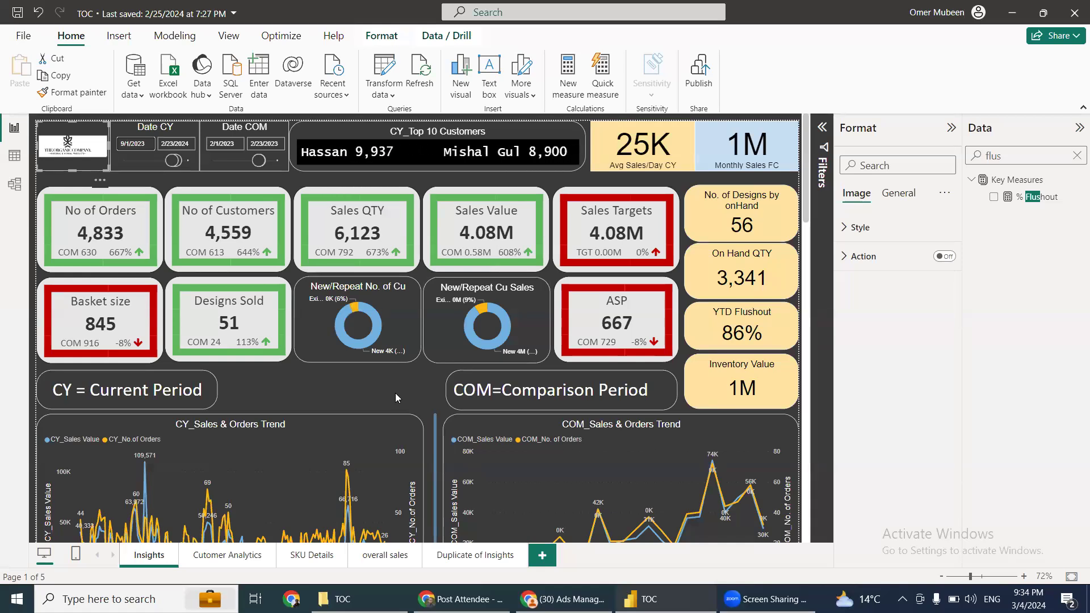
scroll(391, 403, "down", 1)
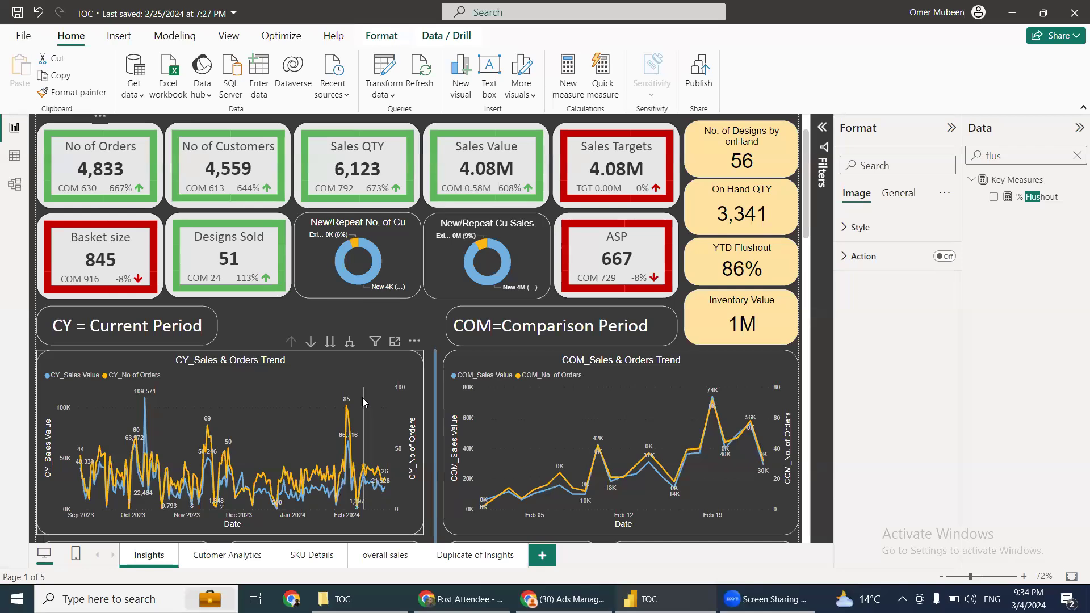
scroll(363, 397, "down", 1)
mouse_move(364, 399)
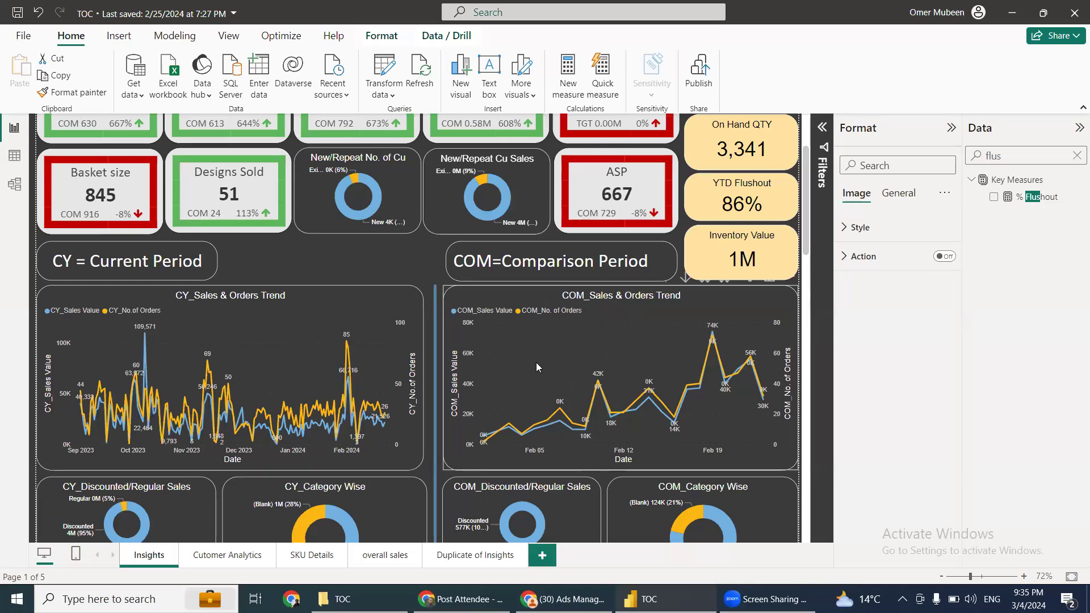
scroll(399, 355, "up", 3)
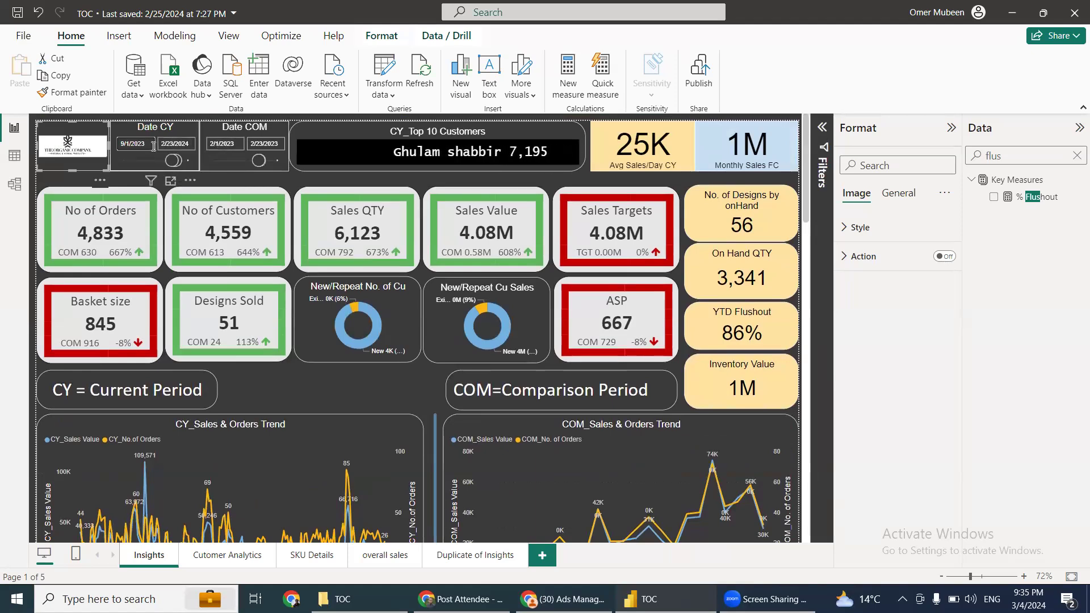
scroll(476, 406, "down", 3)
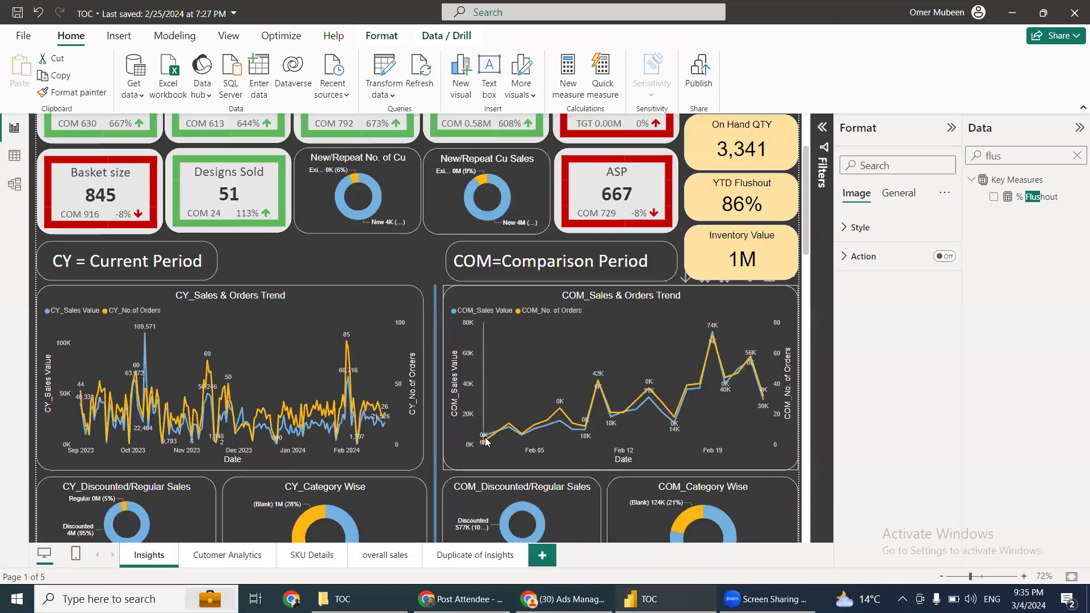
Compare the CY and COM category, fulfillment and city donuts, and the Price Point, Discount Slab, Top 10 Designs and Customer Details tables
scroll(514, 432, "down", 2)
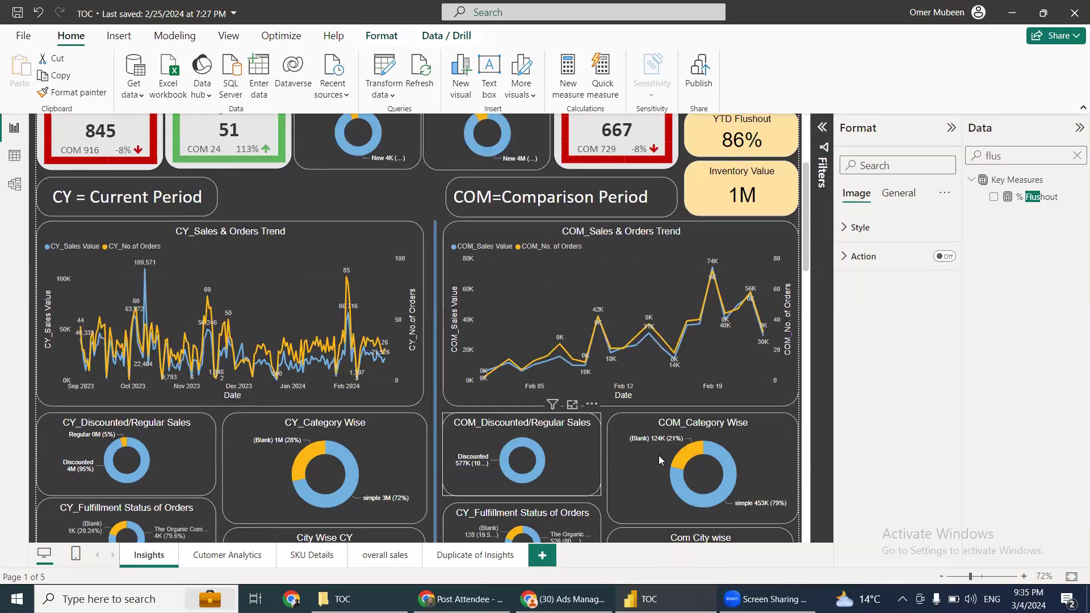
scroll(729, 448, "down", 1)
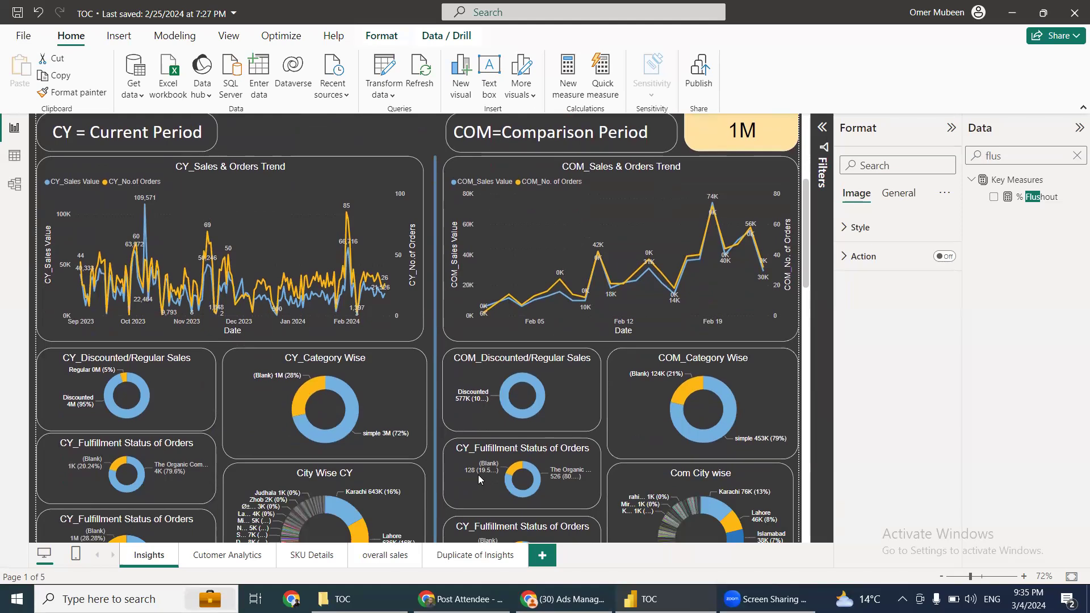
scroll(539, 456, "down", 1)
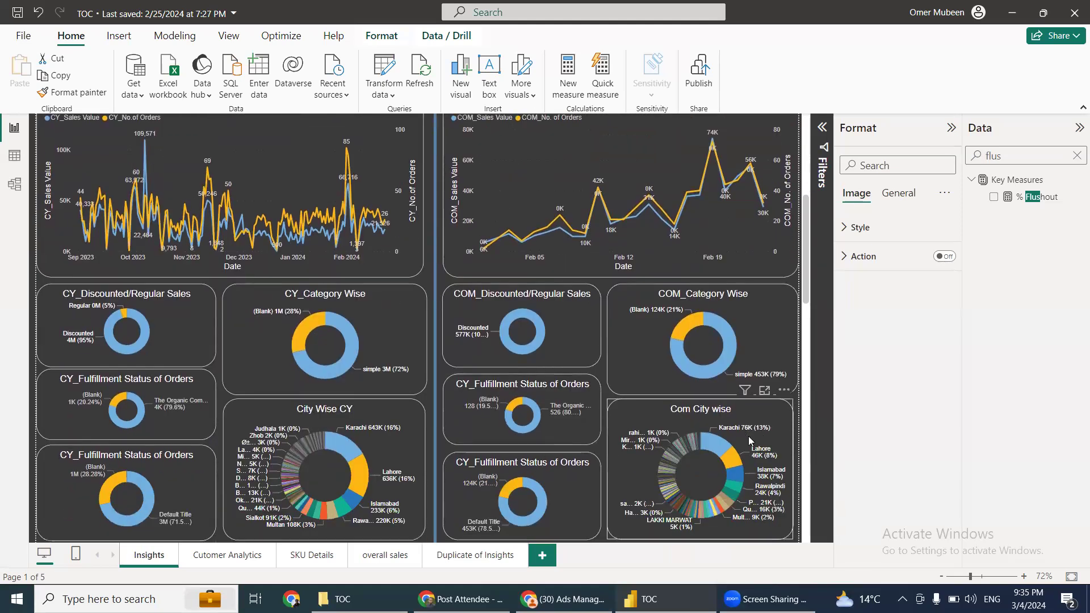
scroll(749, 437, "down", 1)
scroll(756, 425, "down", 1)
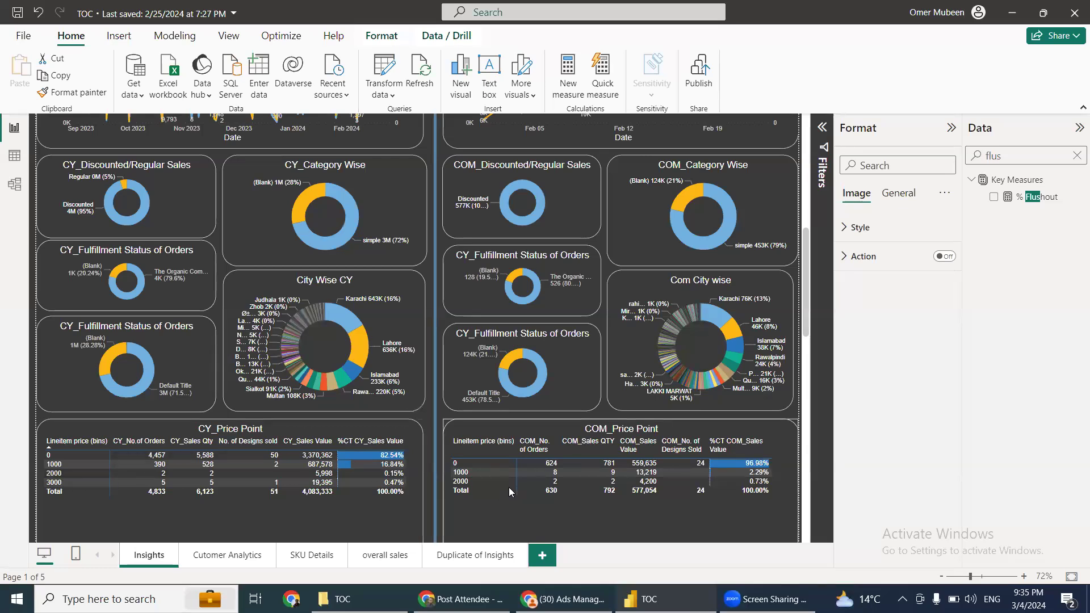
scroll(509, 489, "down", 3)
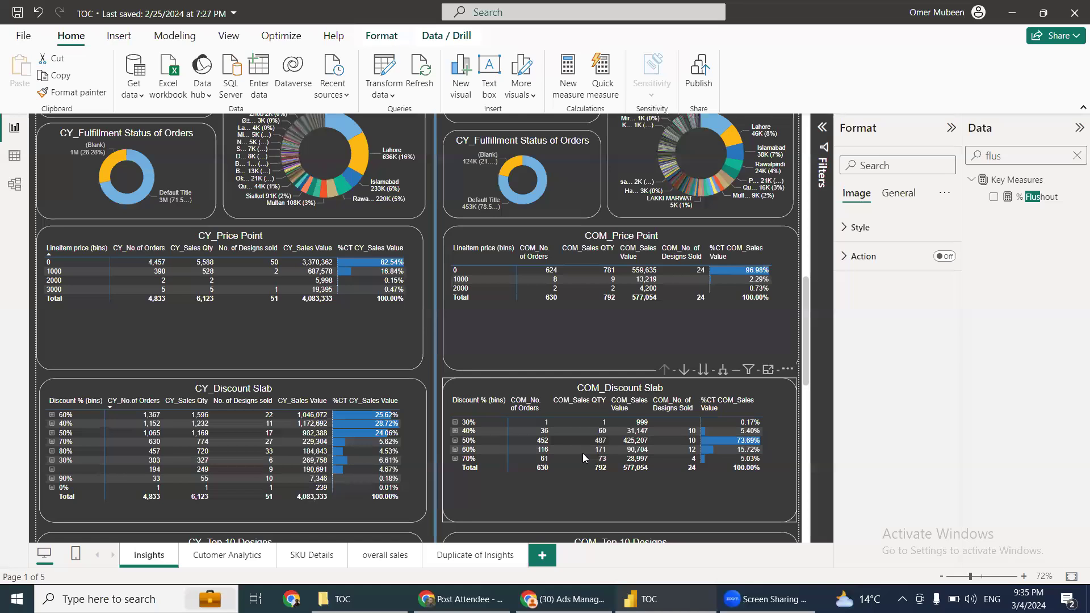
scroll(582, 453, "down", 1)
scroll(582, 453, "down", 1)
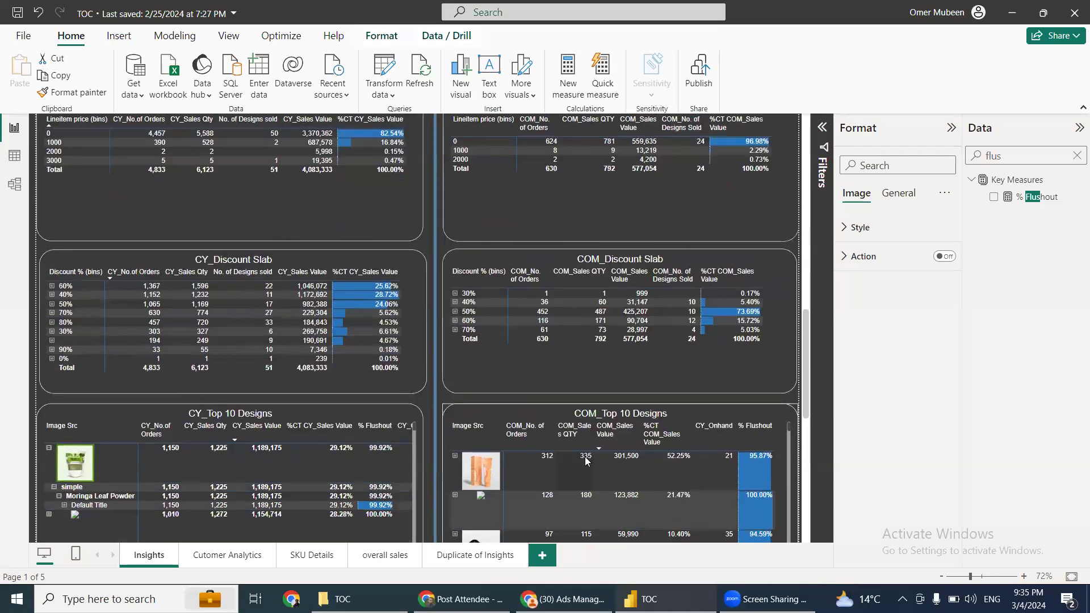
scroll(592, 472, "down", 2)
scroll(592, 480, "up", 2)
scroll(265, 458, "down", 1)
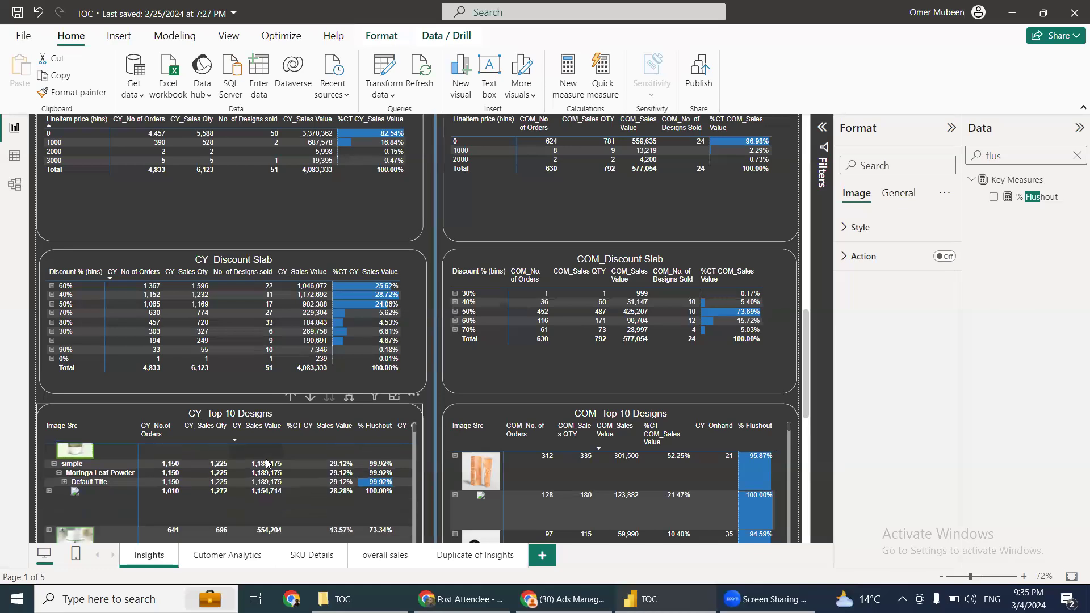
scroll(269, 460, "down", 2)
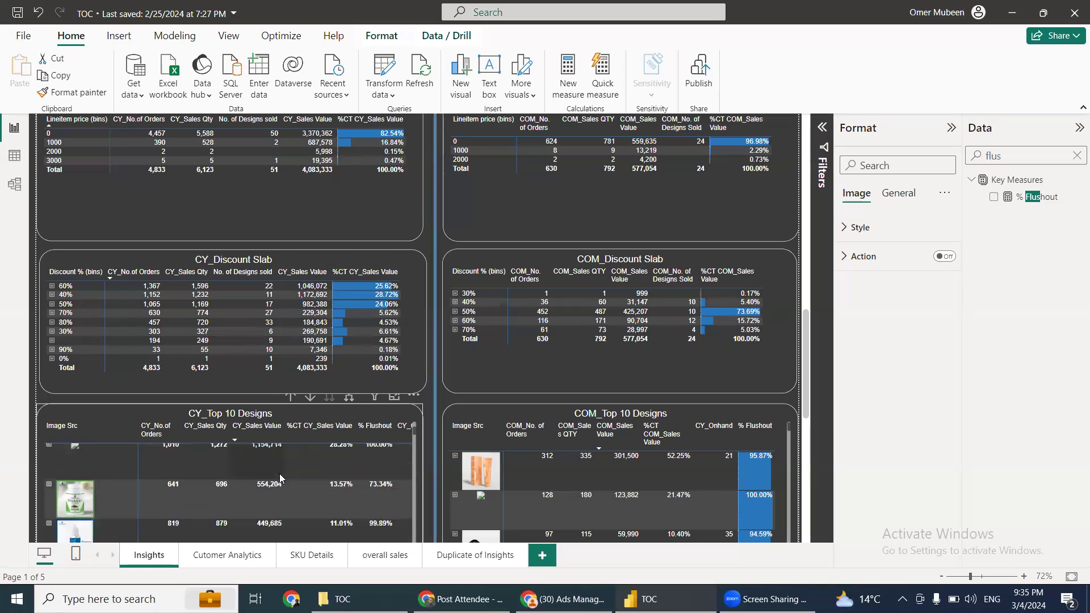
scroll(333, 449, "up", 2)
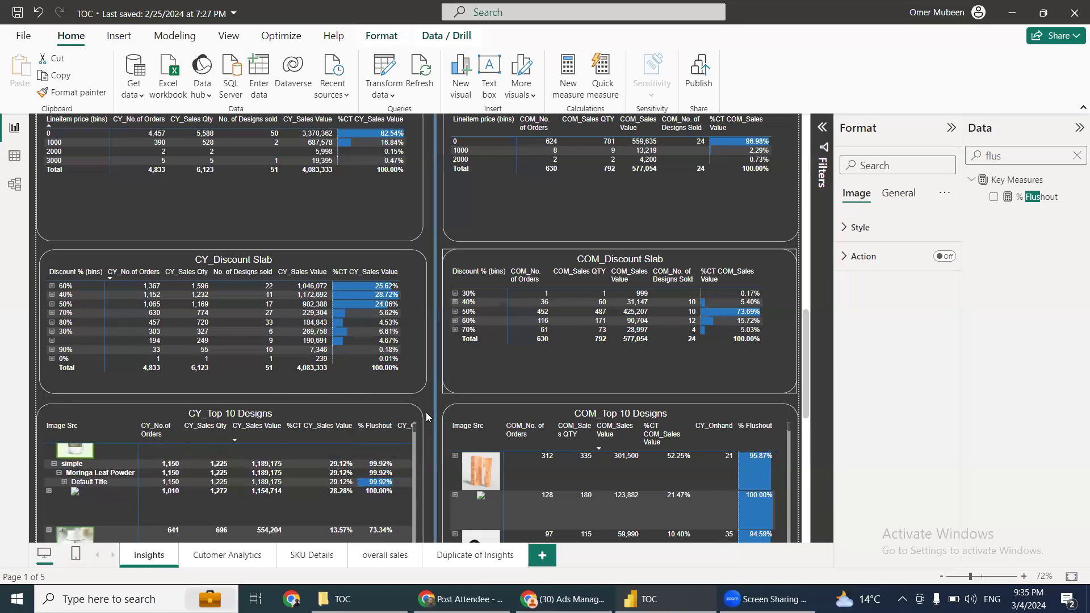
scroll(421, 420, "down", 5)
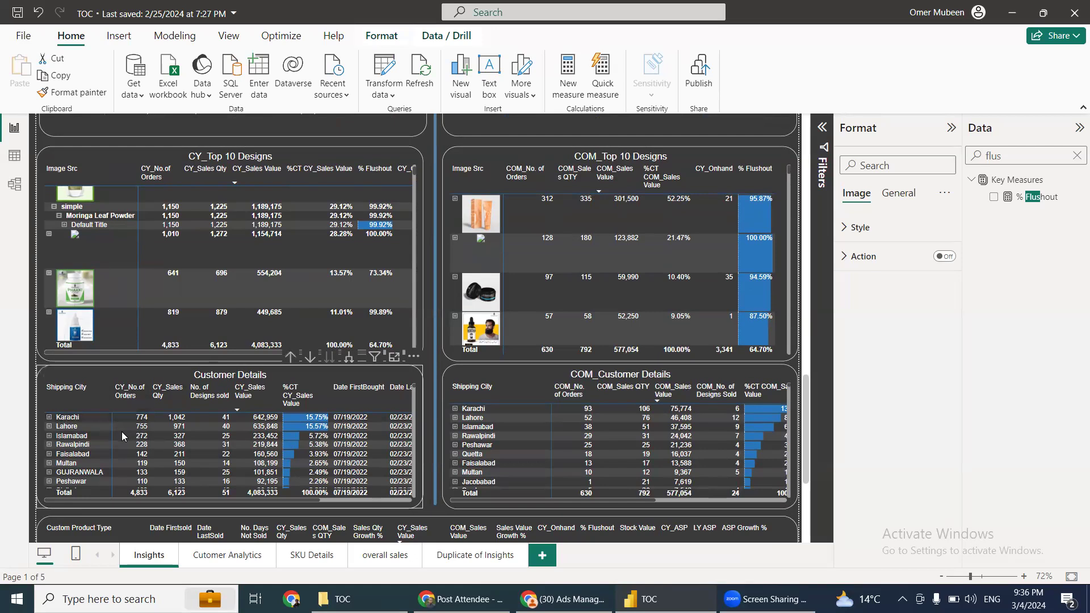
Expand Karachi in the Customer Details matrix through New to the customer names under the first two phone-number rows
left_click(48, 417)
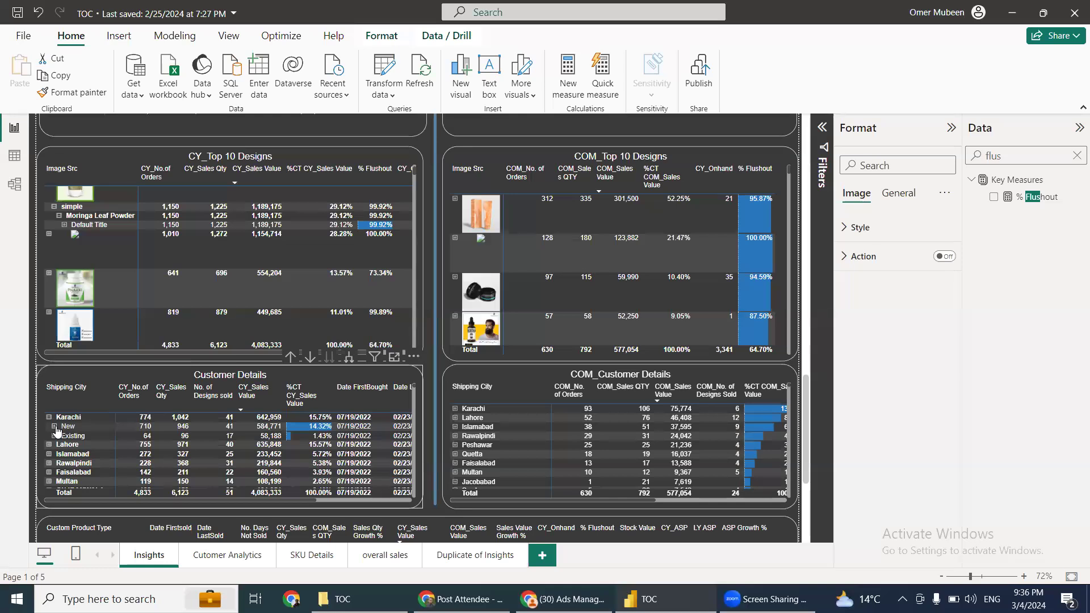
left_click(54, 427)
scroll(138, 435, "down", 1)
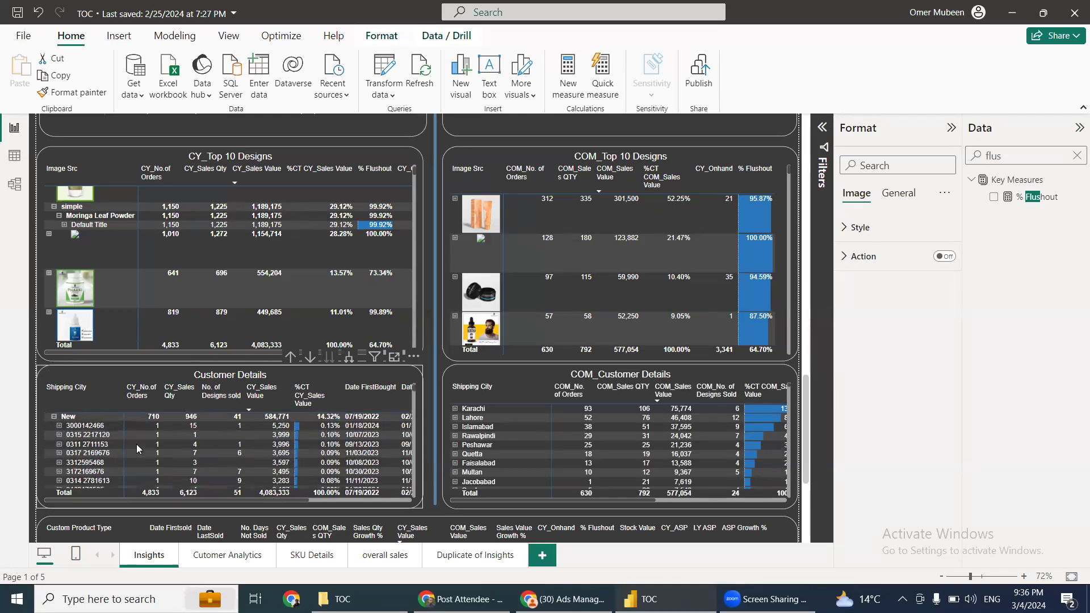
scroll(64, 438, "up", 1)
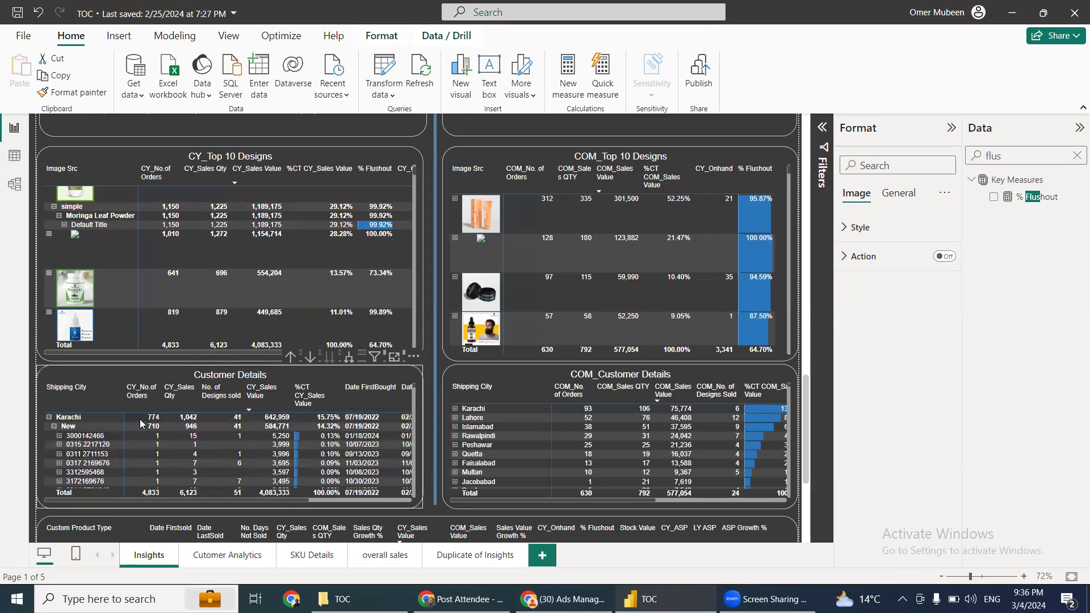
left_click(59, 436)
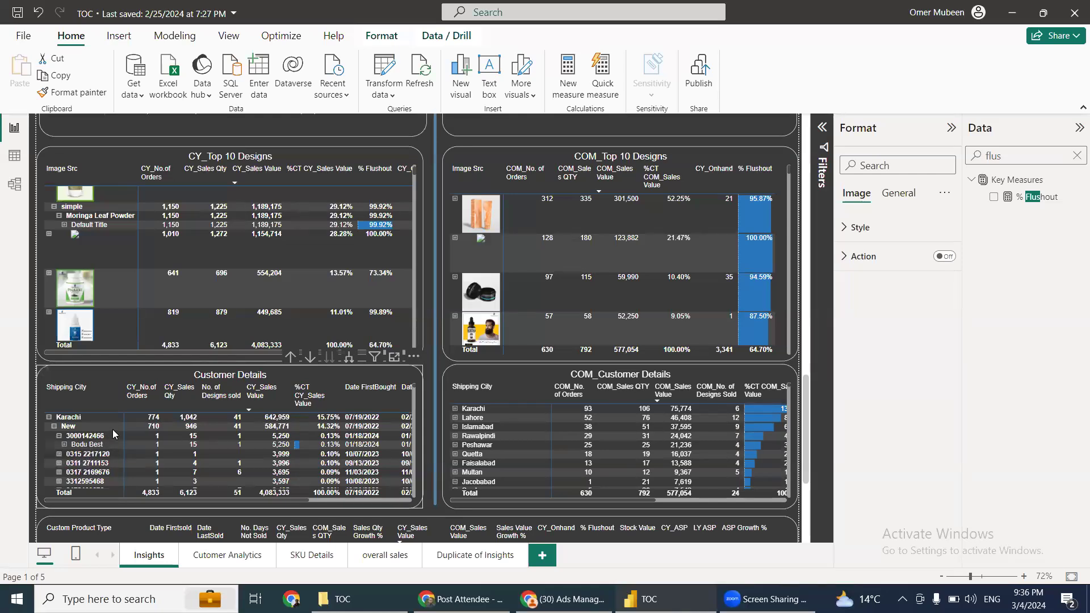
left_click(122, 453)
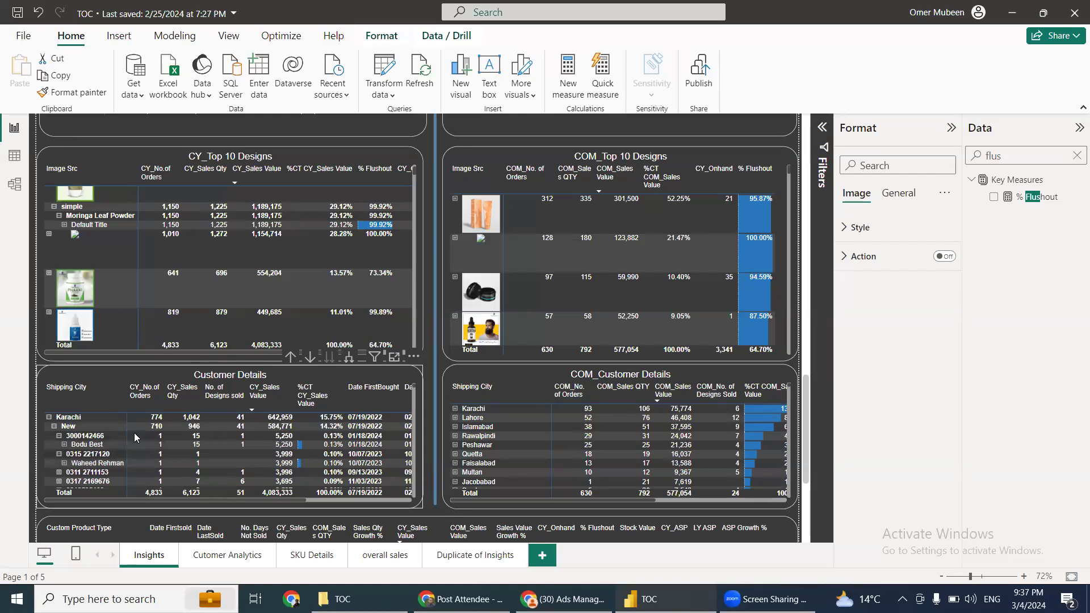
scroll(136, 445, "down", 1)
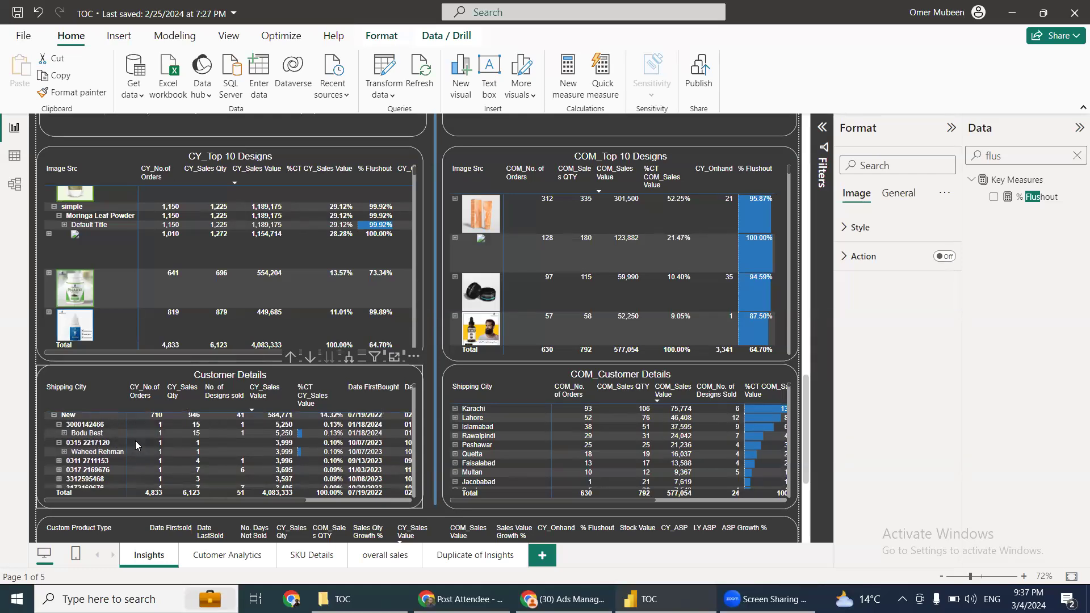
Compare the CY and COM Top 10 Designs and Customer Details matrices, and revisit the New/Repeat Cu Sales donut
scroll(135, 440, "up", 1)
scroll(157, 449, "up", 1)
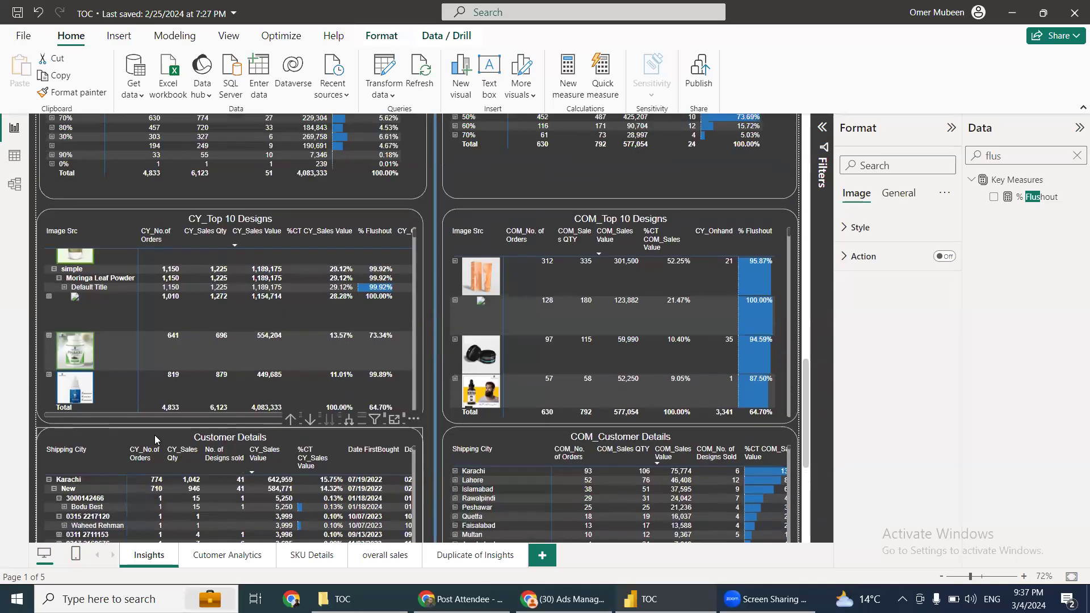
scroll(215, 486, "down", 1)
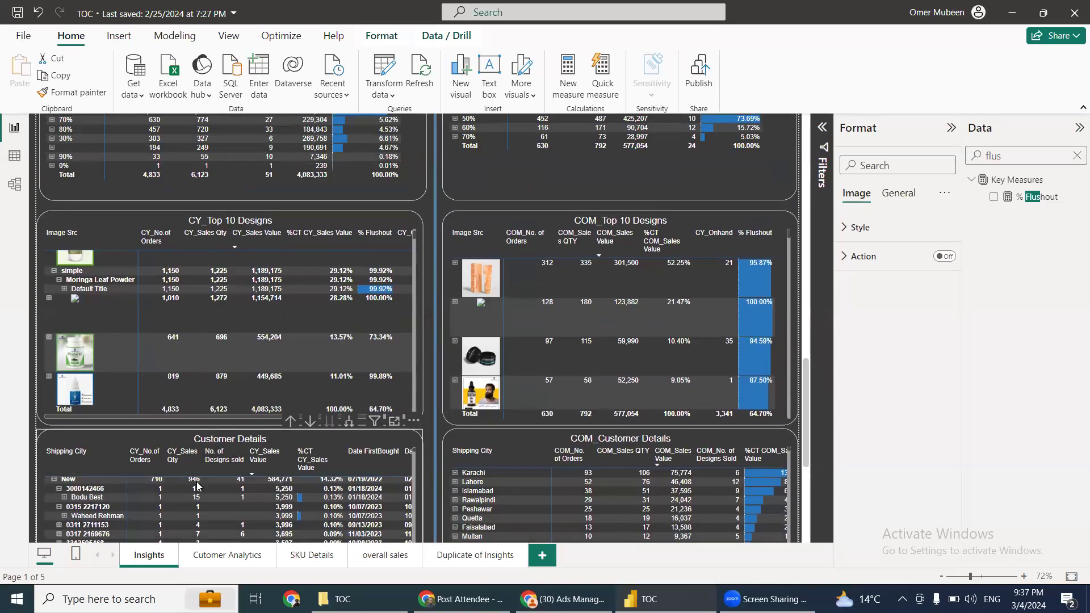
scroll(225, 469, "up", 3)
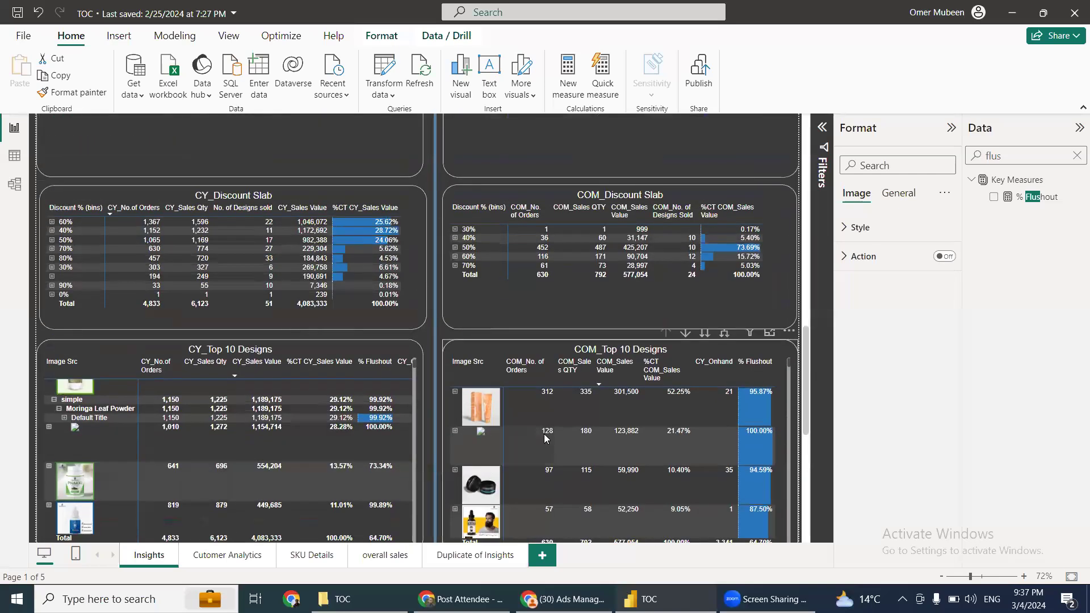
scroll(776, 439, "down", 3)
scroll(778, 440, "down", 2)
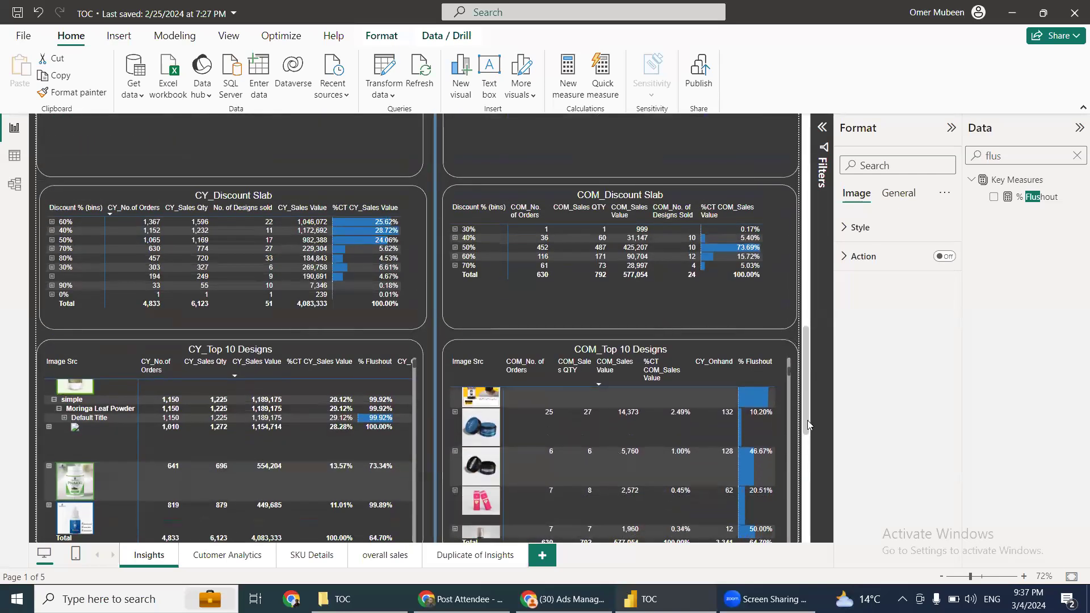
scroll(809, 473, "down", 1)
scroll(810, 472, "down", 2)
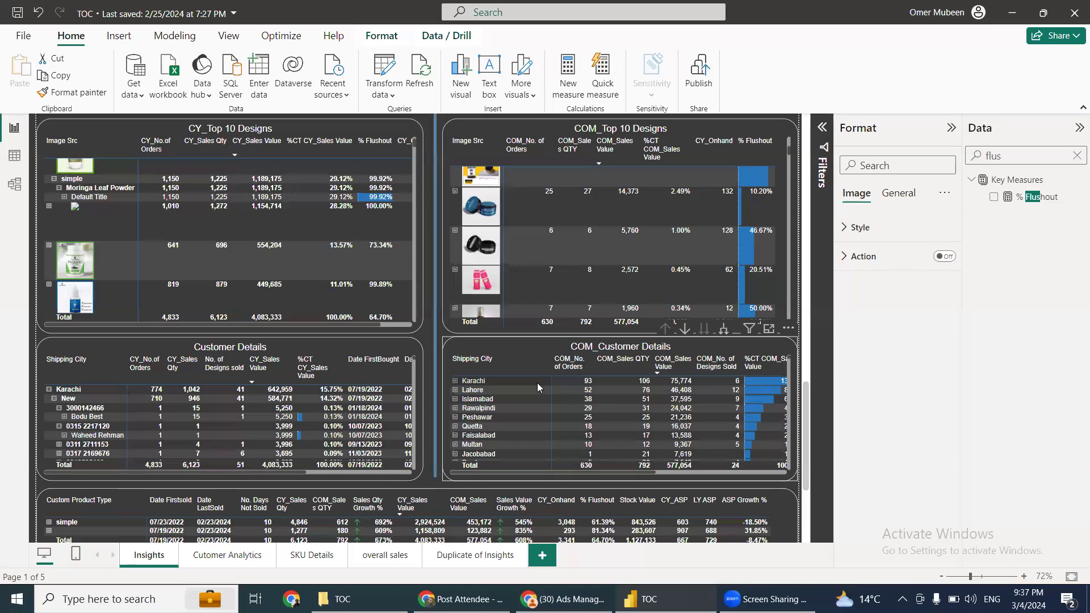
scroll(533, 298, "up", 5)
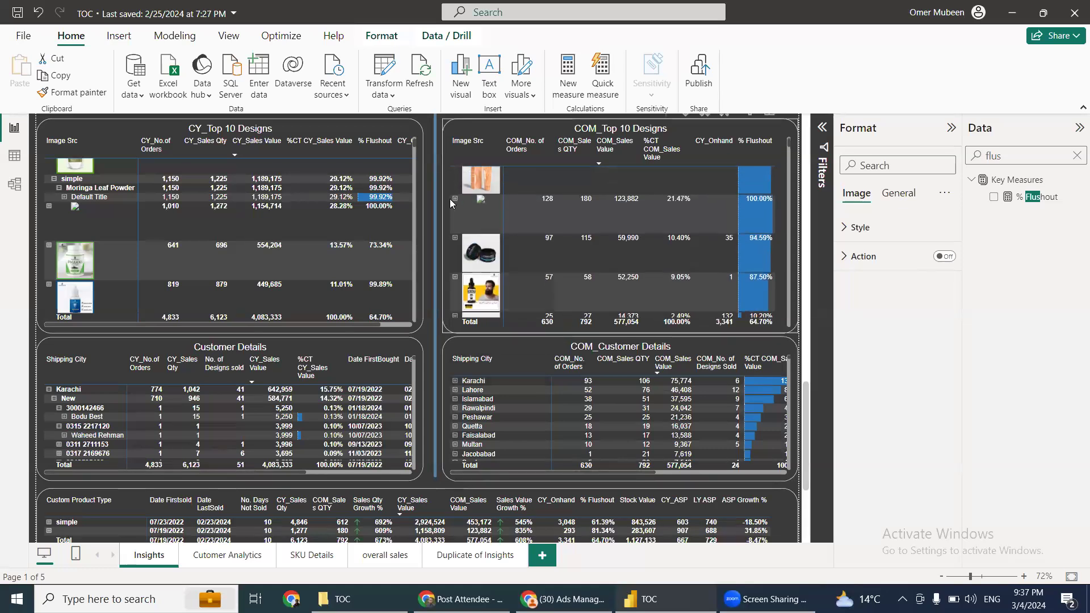
scroll(425, 237, "up", 4)
scroll(427, 228, "up", 10)
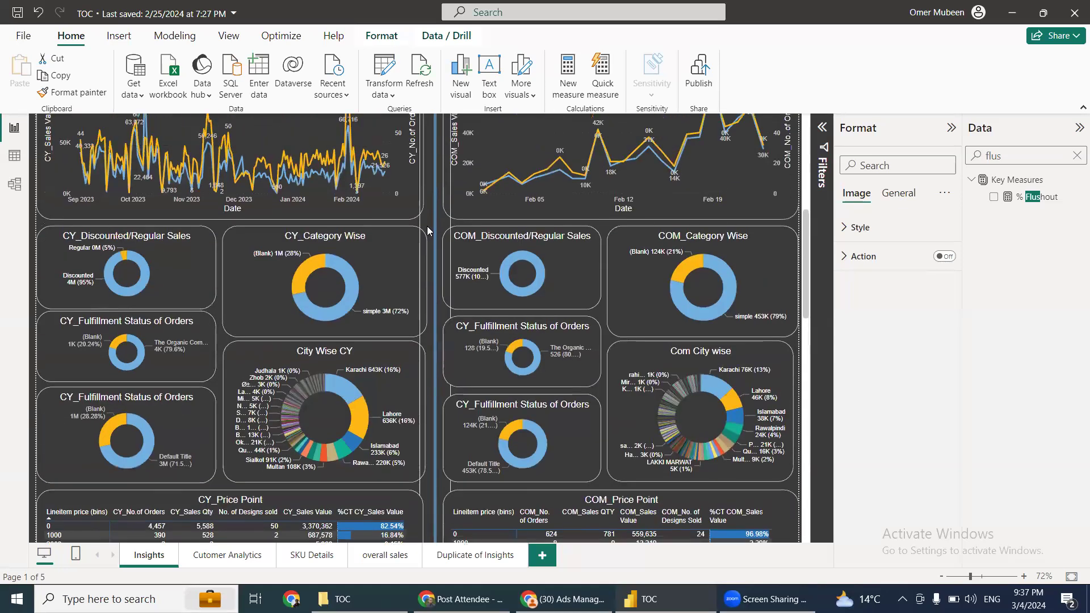
scroll(379, 301, "up", 2)
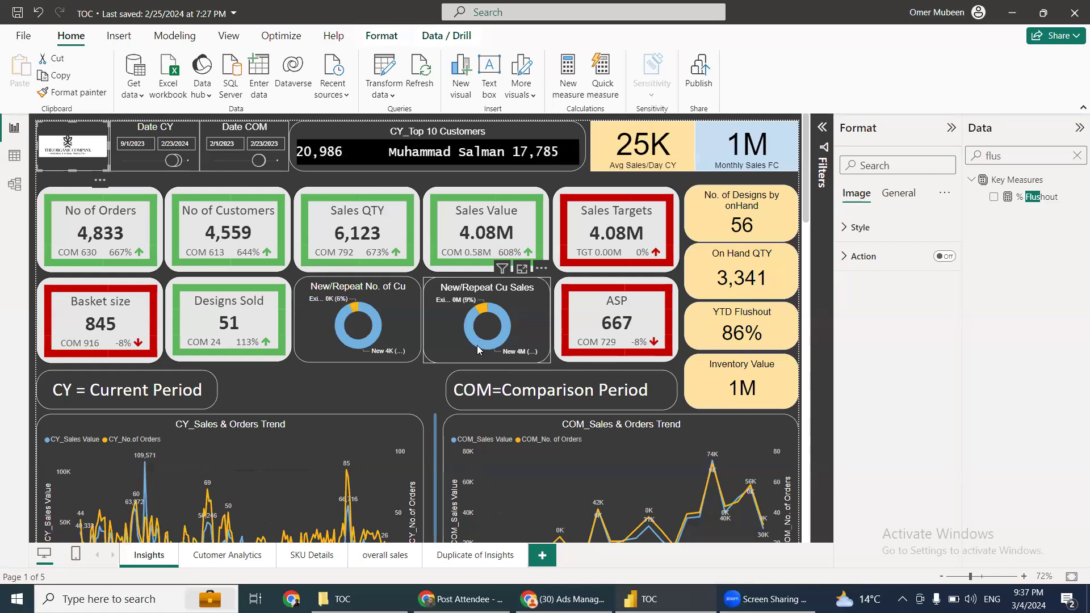
mouse_move(477, 349)
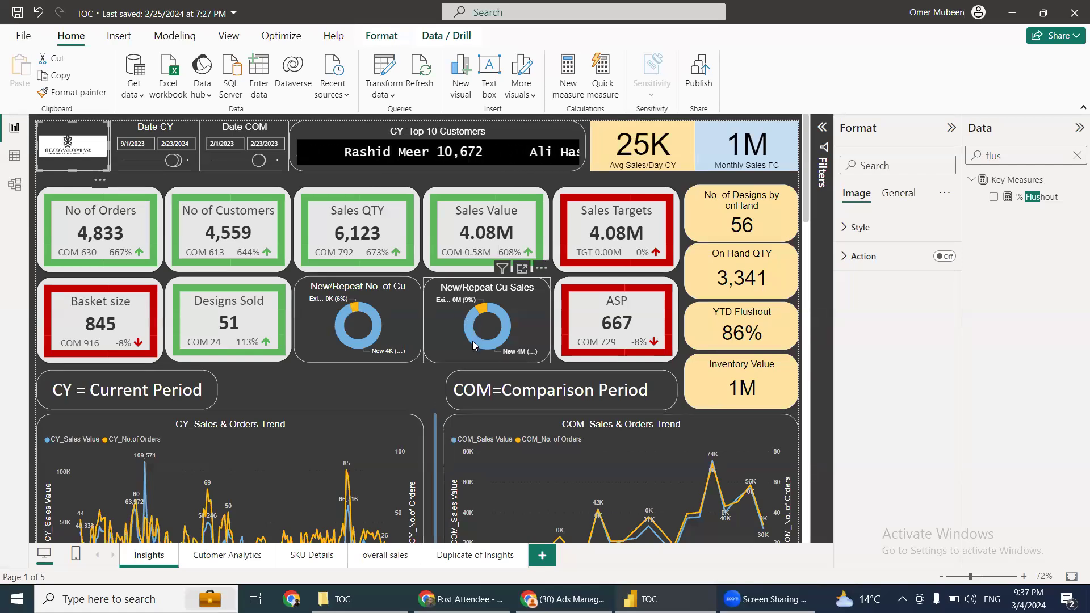
Examine the Custom Product Type table's sold dates, sales growth, on-hand stock, flushout, stock value and ASP growth columns
scroll(472, 340, "down", 5)
scroll(479, 363, "down", 4)
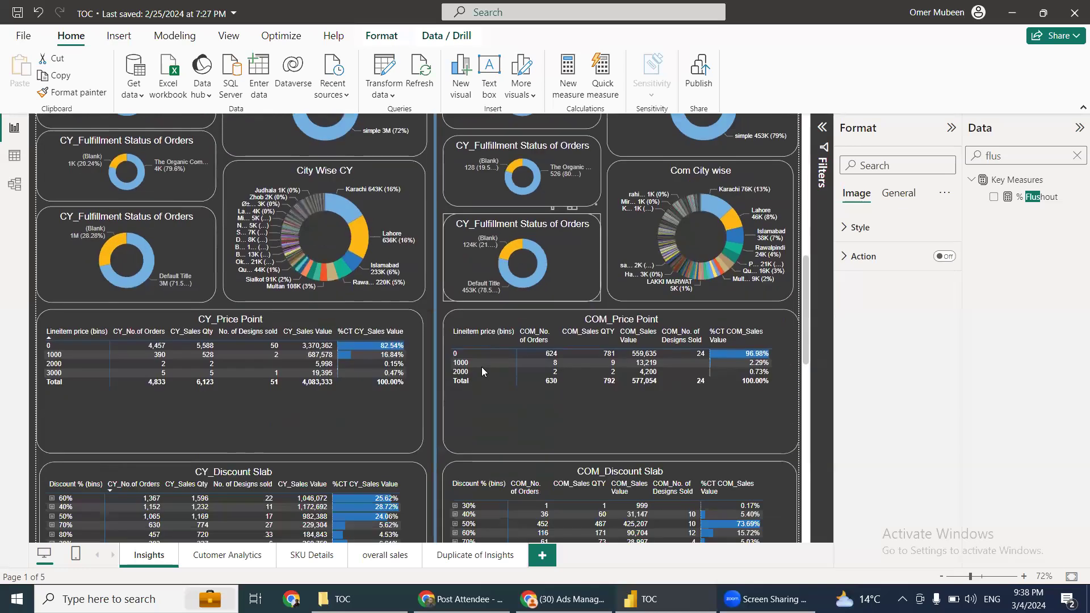
scroll(482, 371, "down", 5)
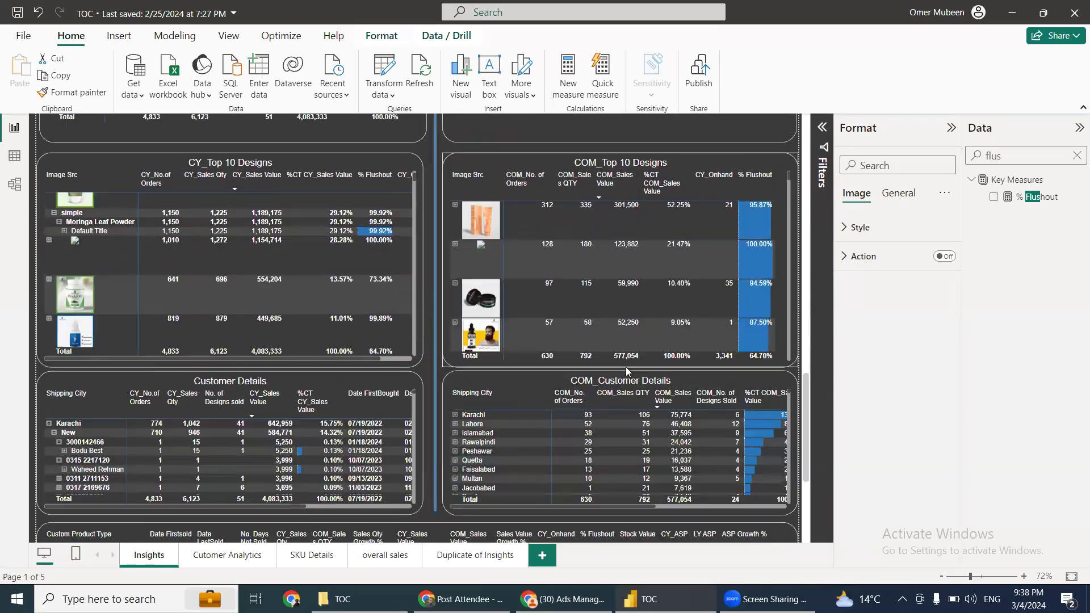
scroll(626, 367, "down", 1)
scroll(626, 367, "down", 2)
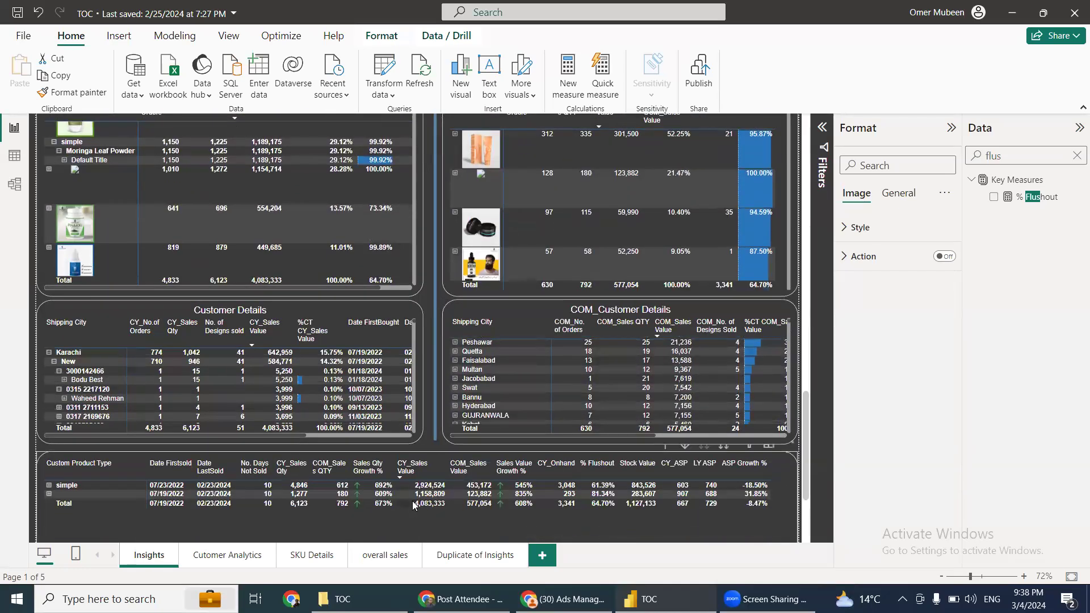
scroll(239, 452, "down", 1)
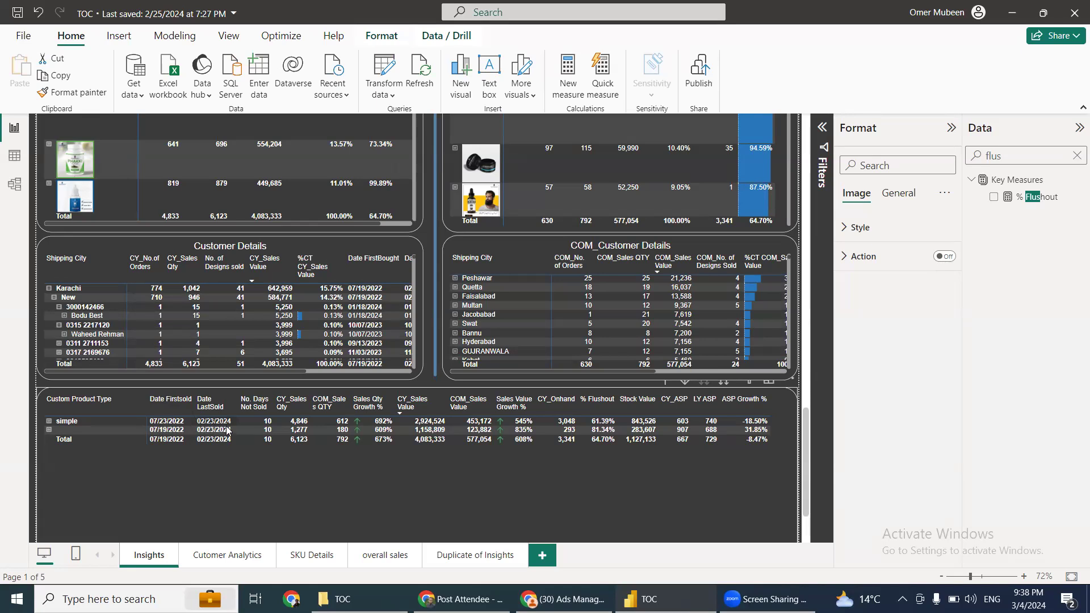
scroll(241, 468, "down", 1)
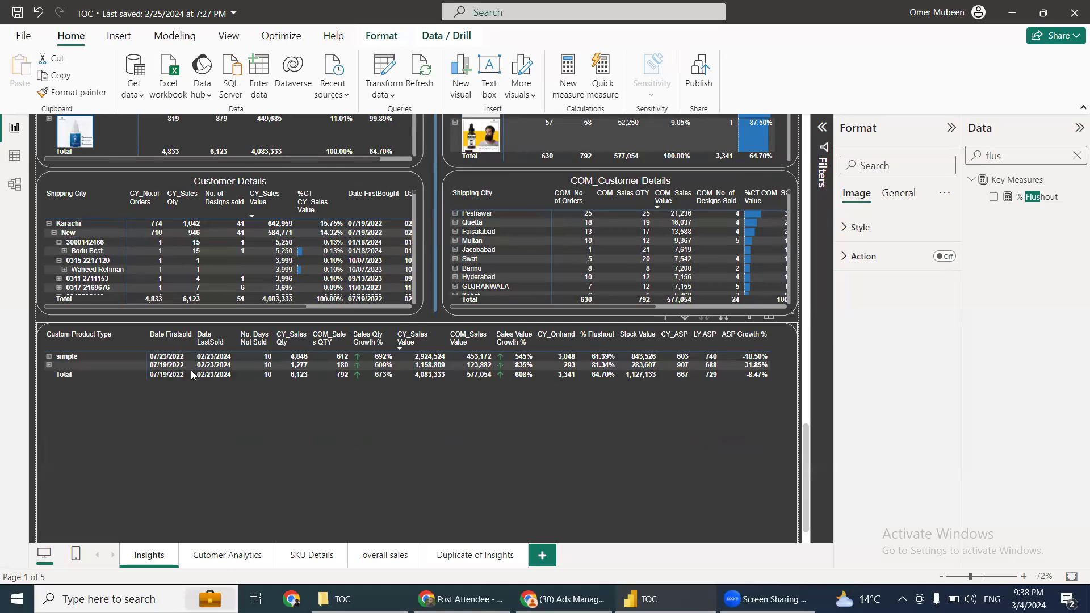
scroll(335, 472, "down", 1)
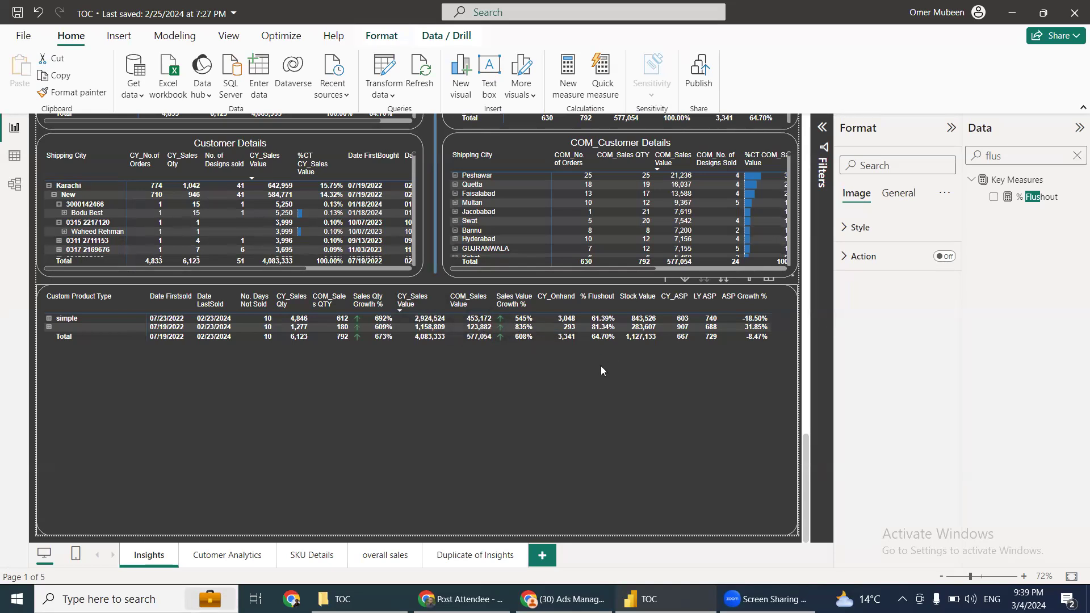
Set the start date of the Date COM slicer to 1/1/2023
scroll(575, 406, "up", 6)
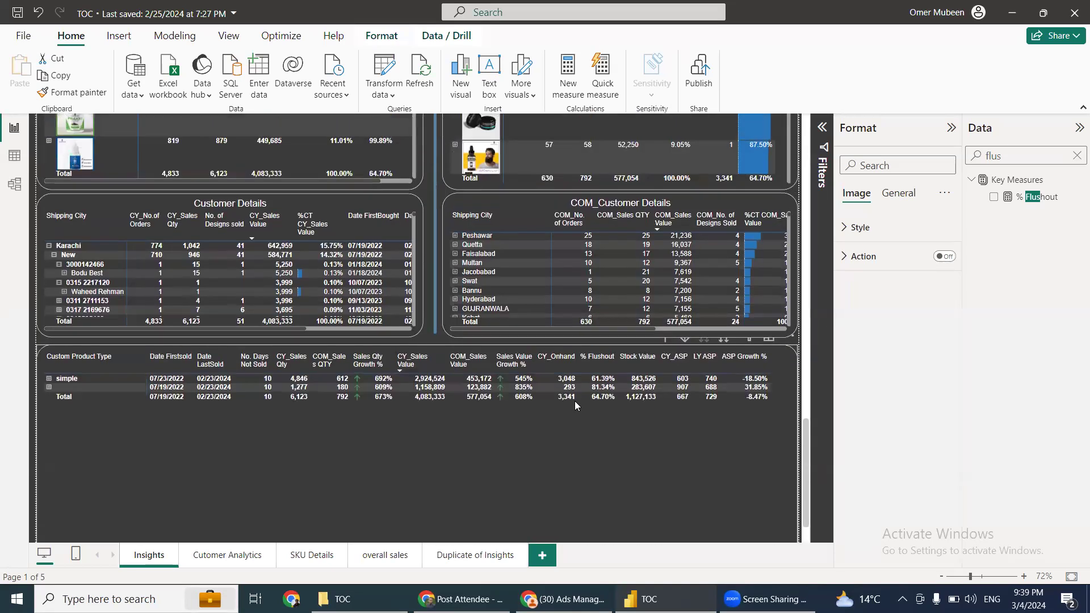
scroll(571, 424, "up", 8)
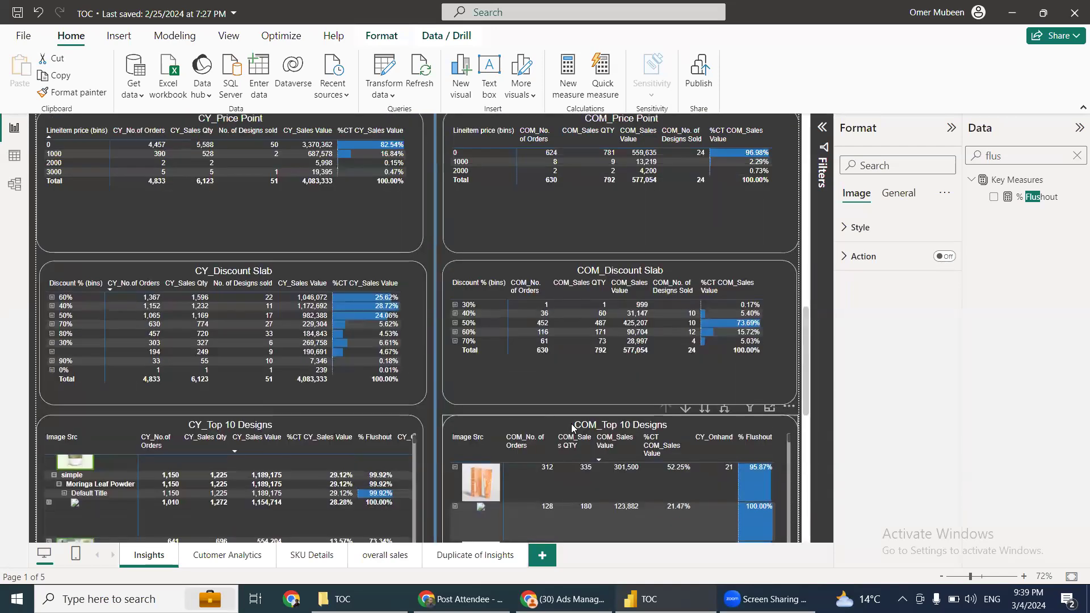
scroll(566, 431, "up", 7)
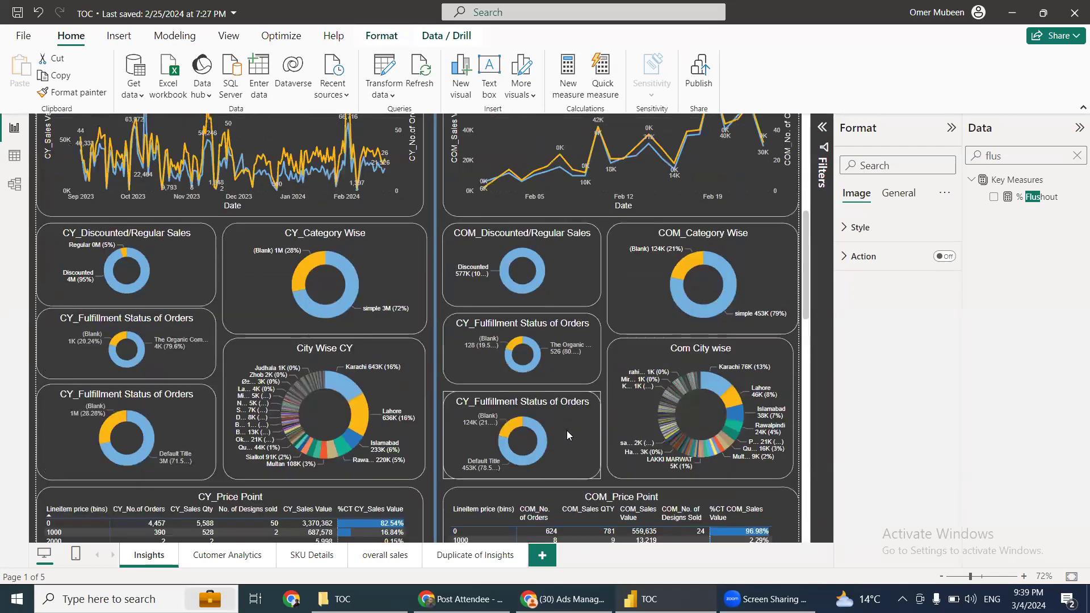
scroll(497, 375, "up", 1)
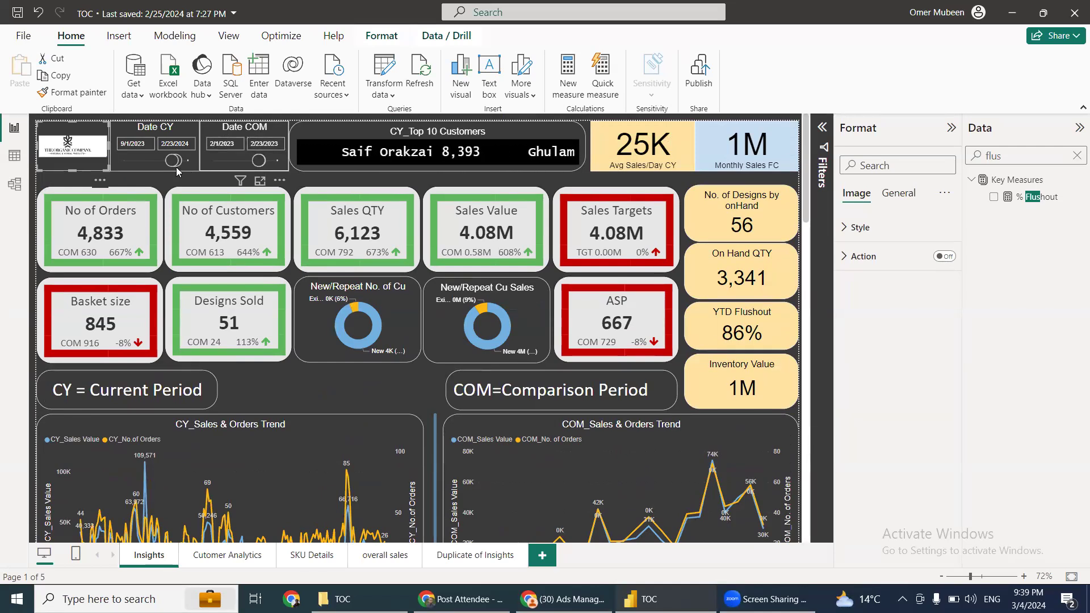
left_click(233, 144)
left_click(325, 173)
left_click(325, 173)
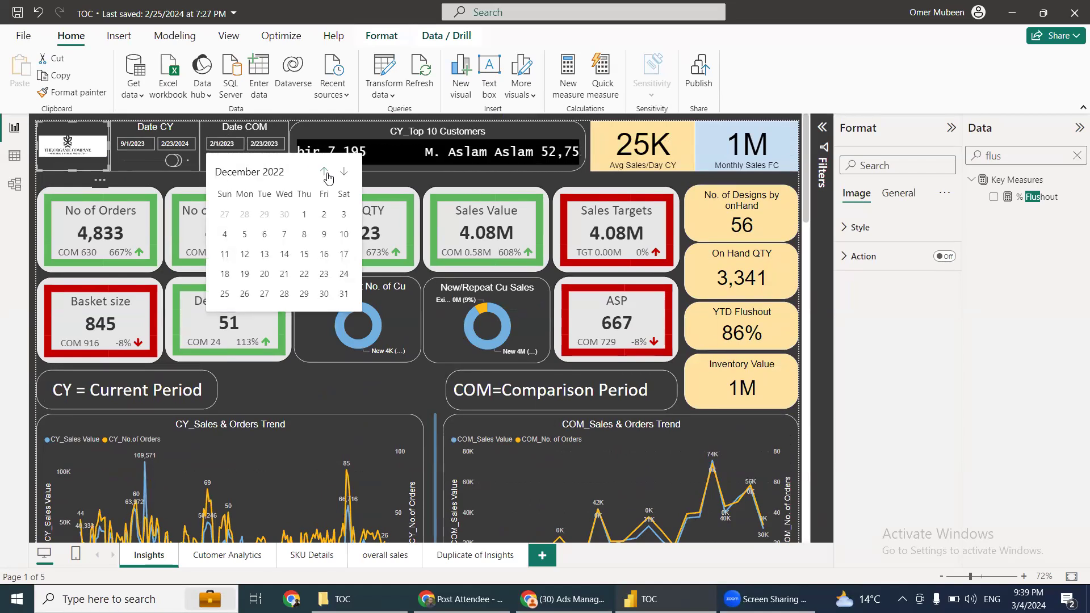
left_click(327, 174)
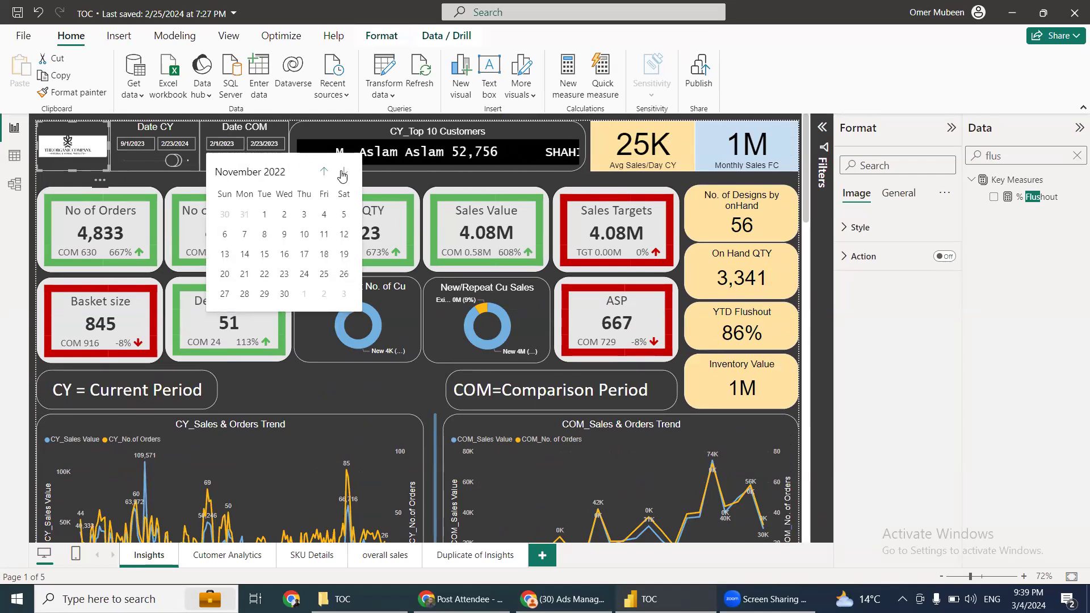
left_click(342, 175)
left_click(343, 174)
left_click(325, 173)
left_click(325, 173)
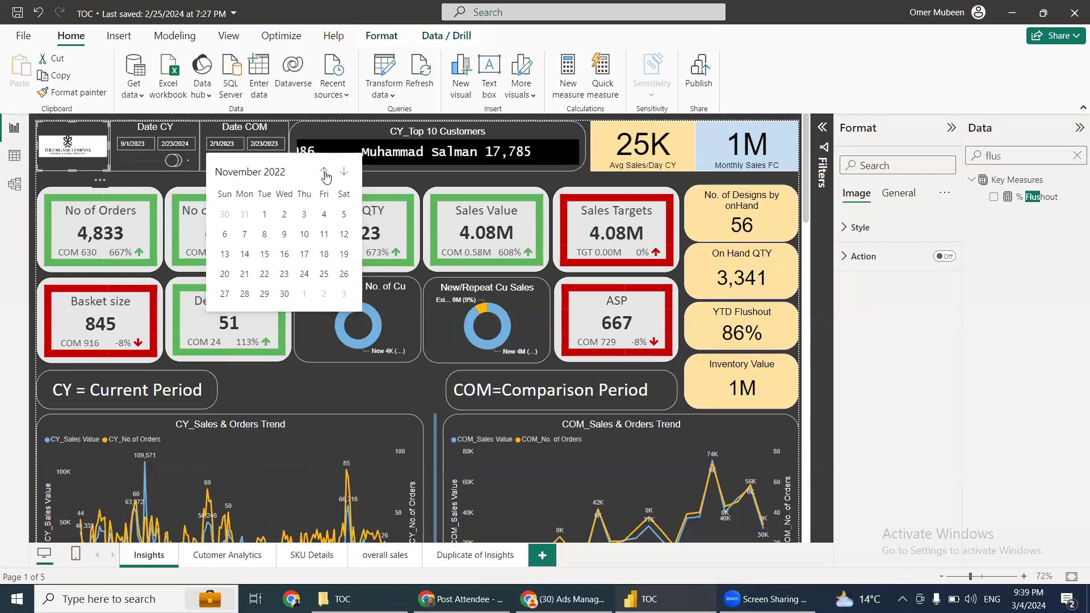
left_click(325, 173)
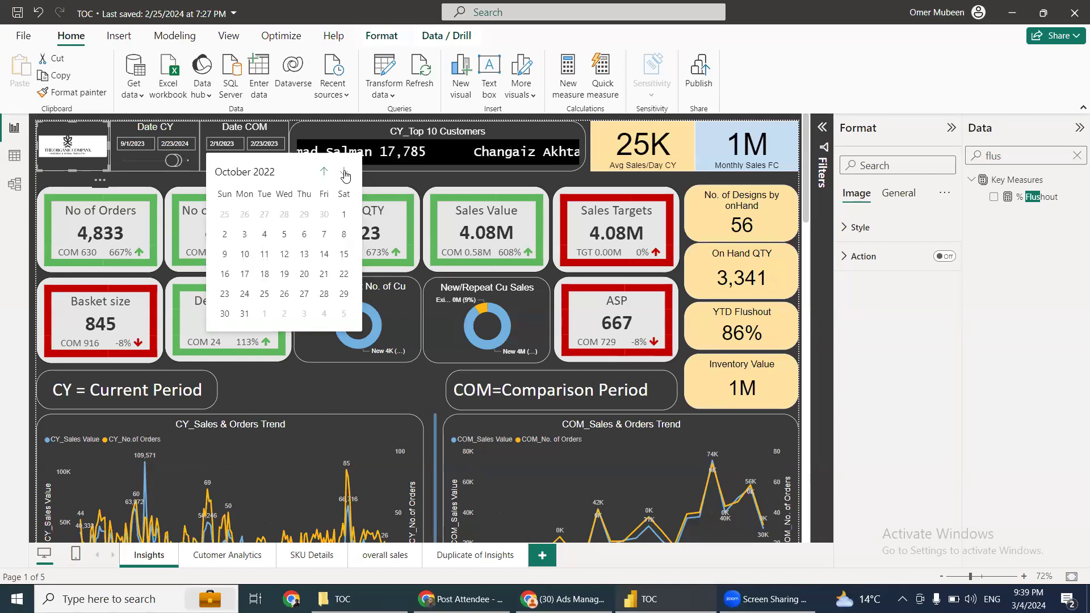
left_click(344, 174)
left_click(344, 174)
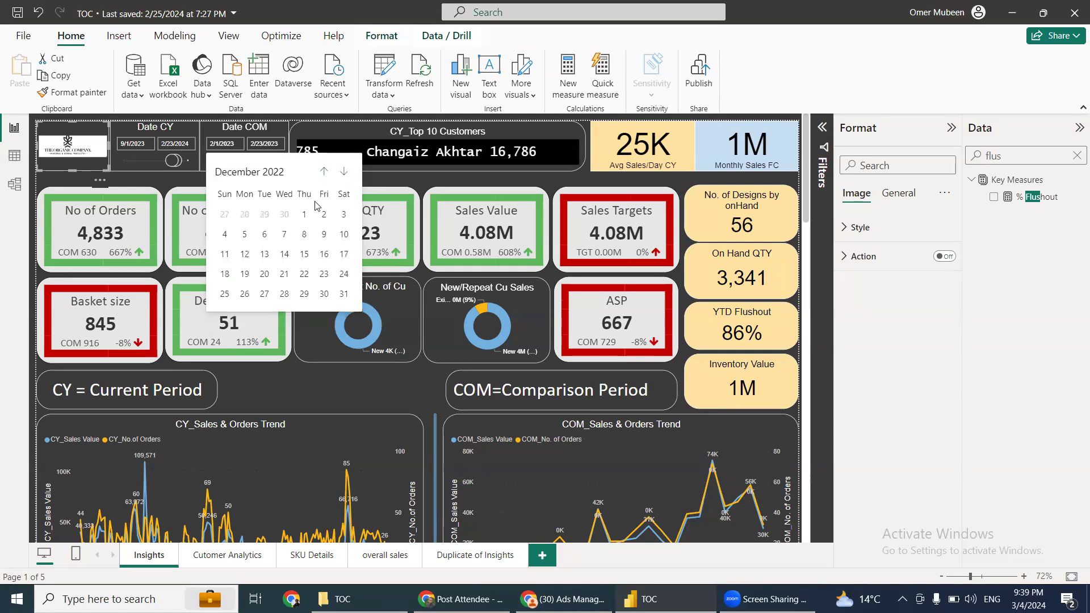
left_click(344, 173)
left_click(229, 212)
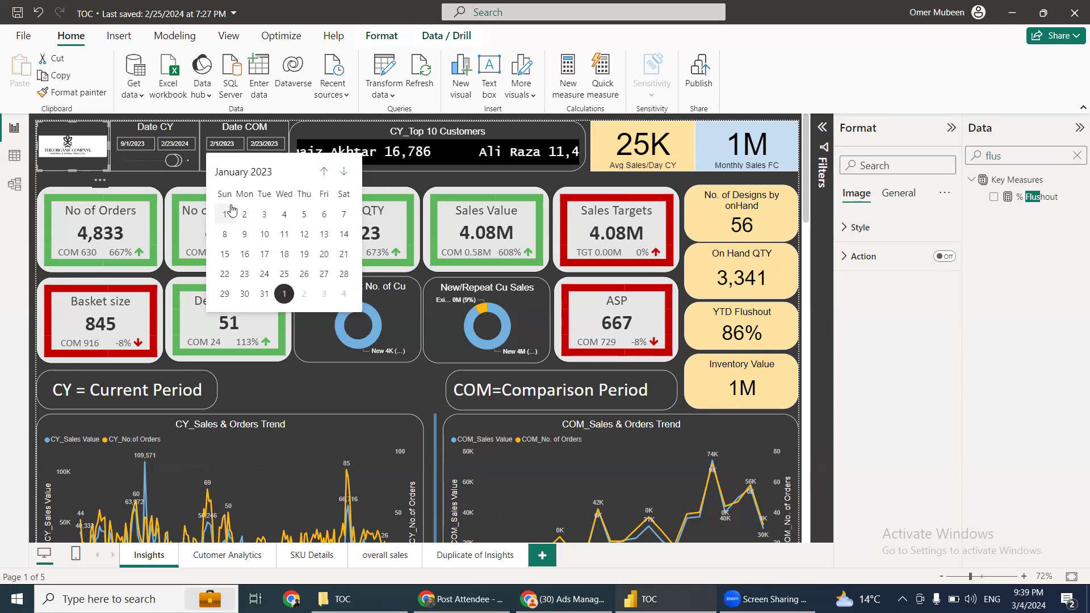
Set the end date of the Date COM slicer to 8/31/2023
left_click(264, 143)
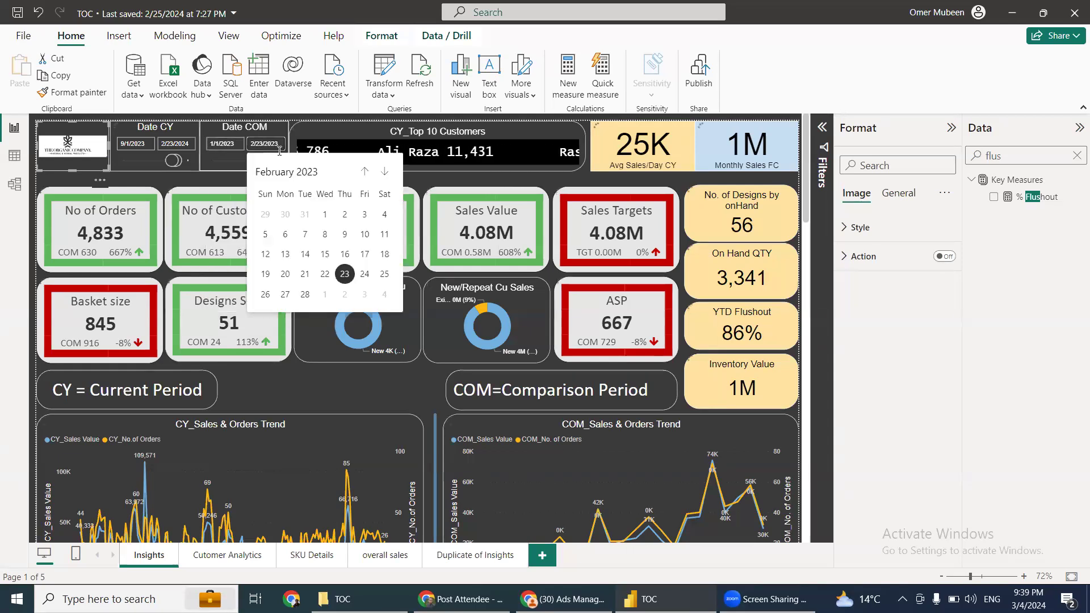
left_click(384, 175)
left_click(384, 173)
left_click(384, 173)
left_click(384, 174)
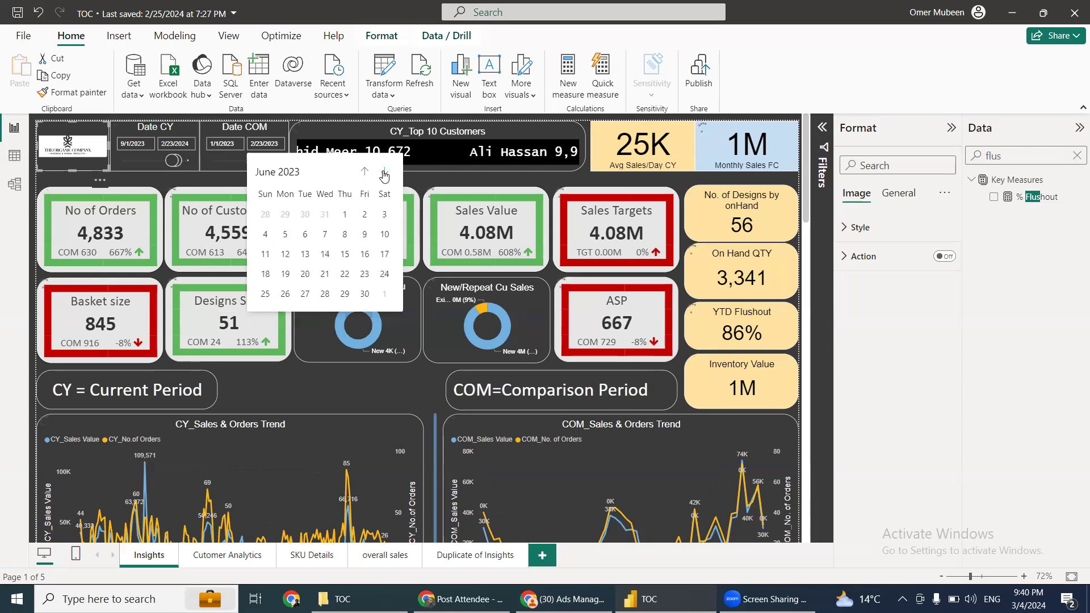
left_click(385, 174)
left_click(384, 174)
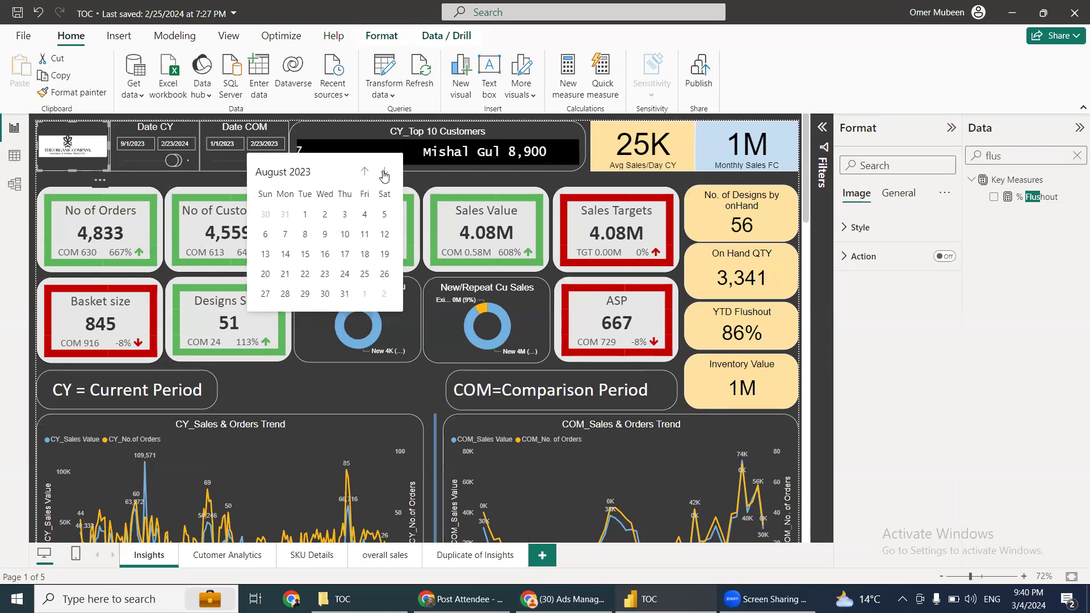
left_click(384, 174)
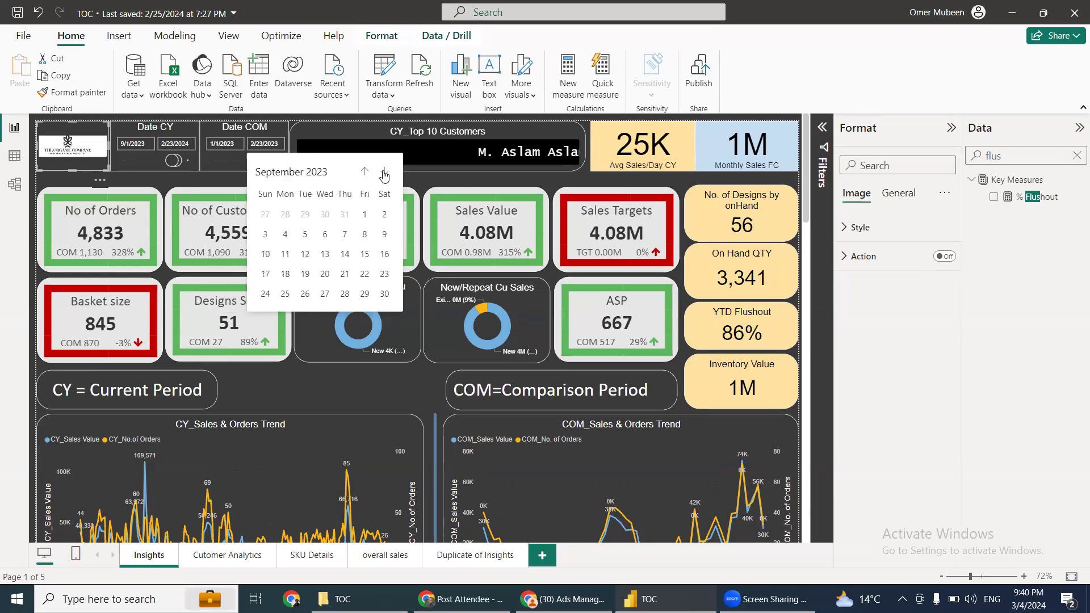
left_click(365, 172)
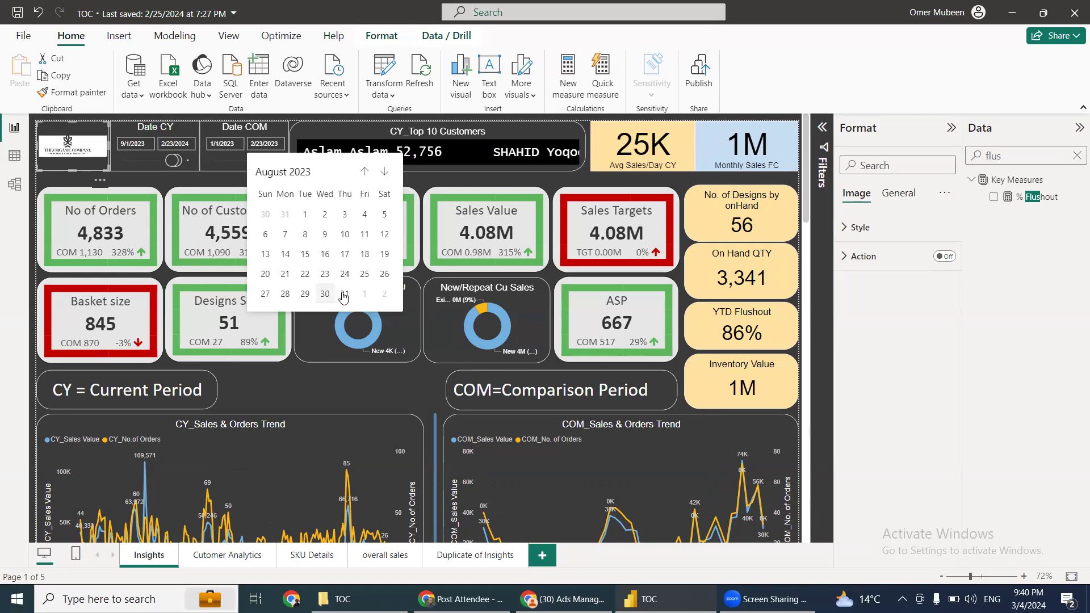
left_click(262, 139)
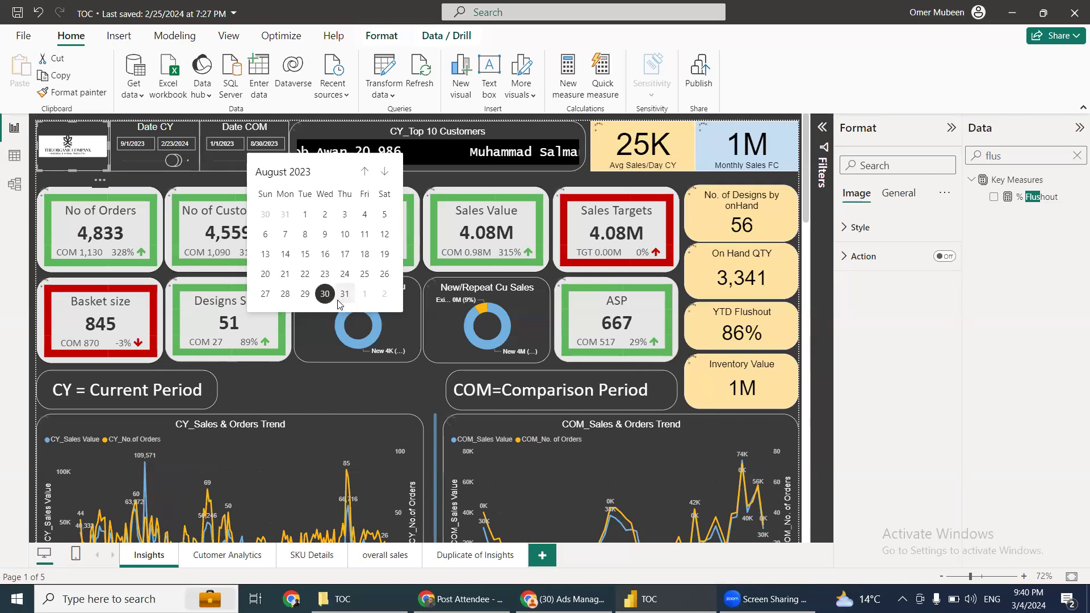
left_click(344, 301)
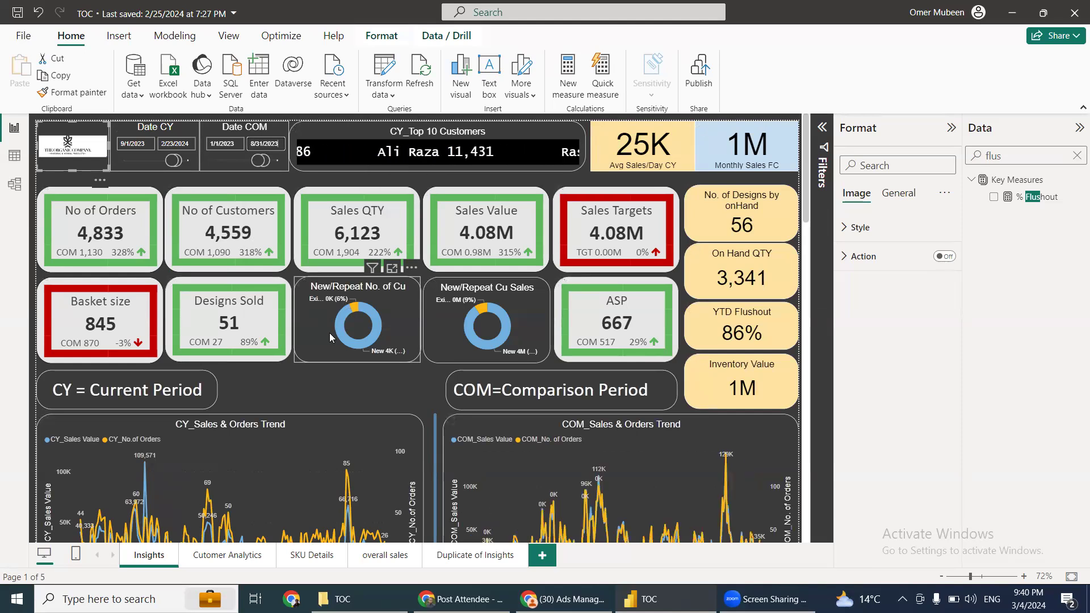
Compare the CY and COM Sales & Orders Trend charts for the selected periods
scroll(547, 442, "down", 1)
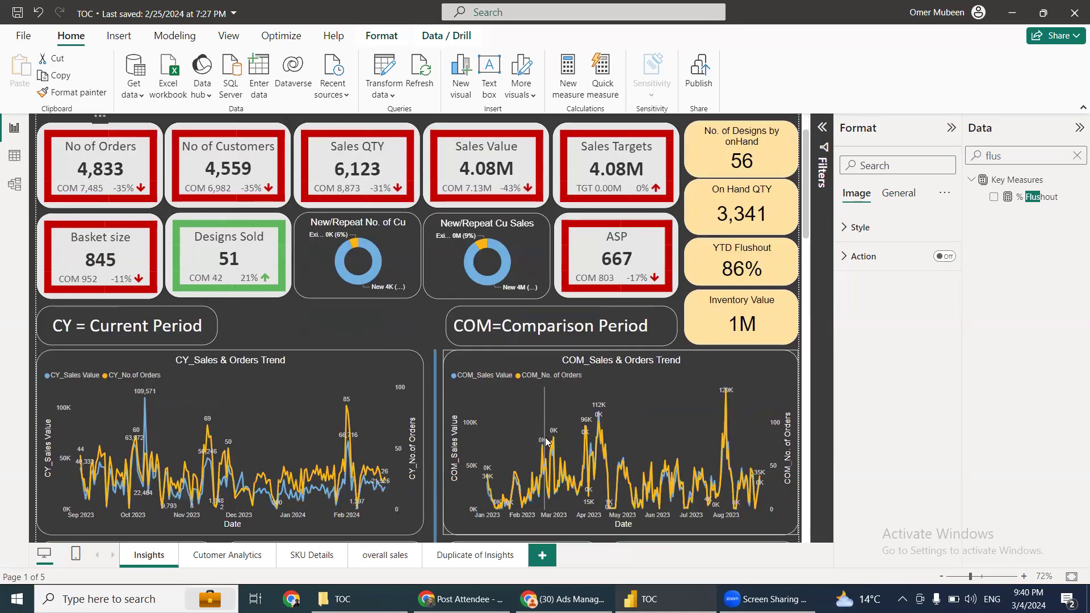
scroll(710, 500, "down", 1)
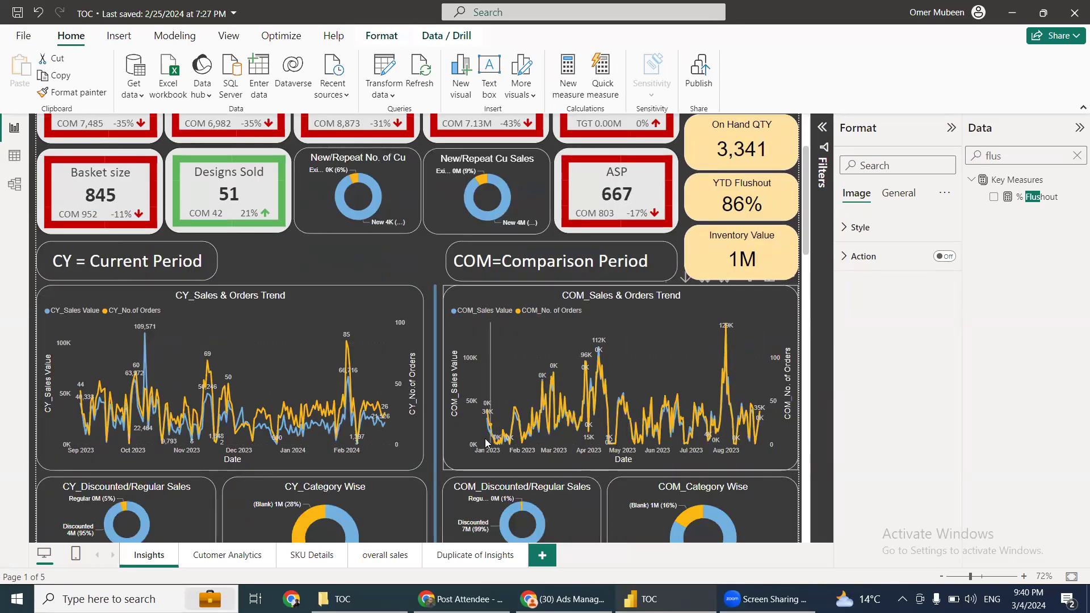
mouse_move(494, 436)
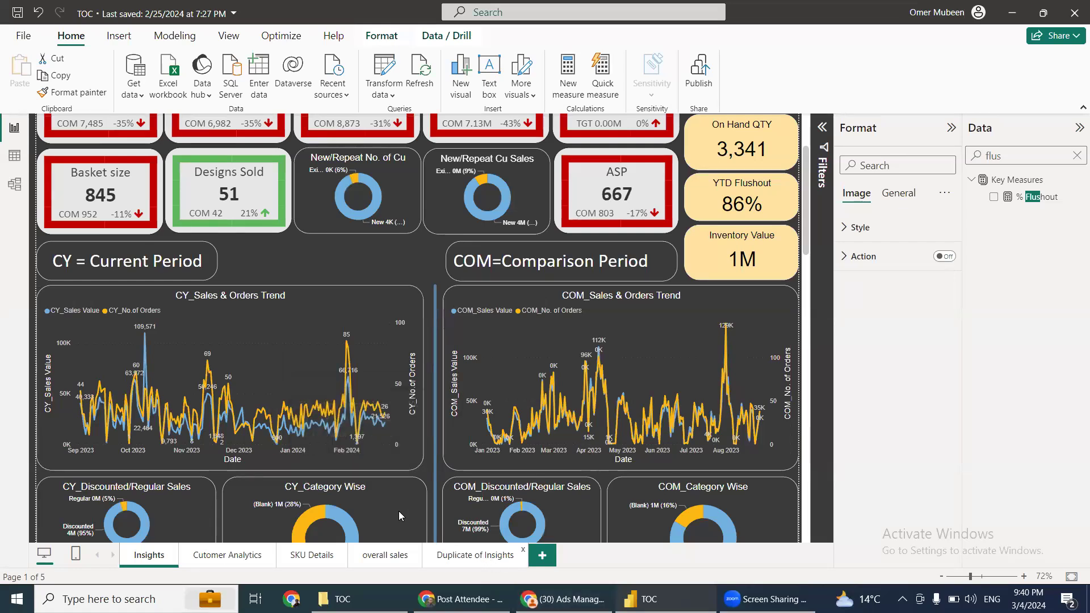
Open the Duplicate of Insights page, and expand and collapse the blank Custom Product Type row in its matrix
left_click(470, 556)
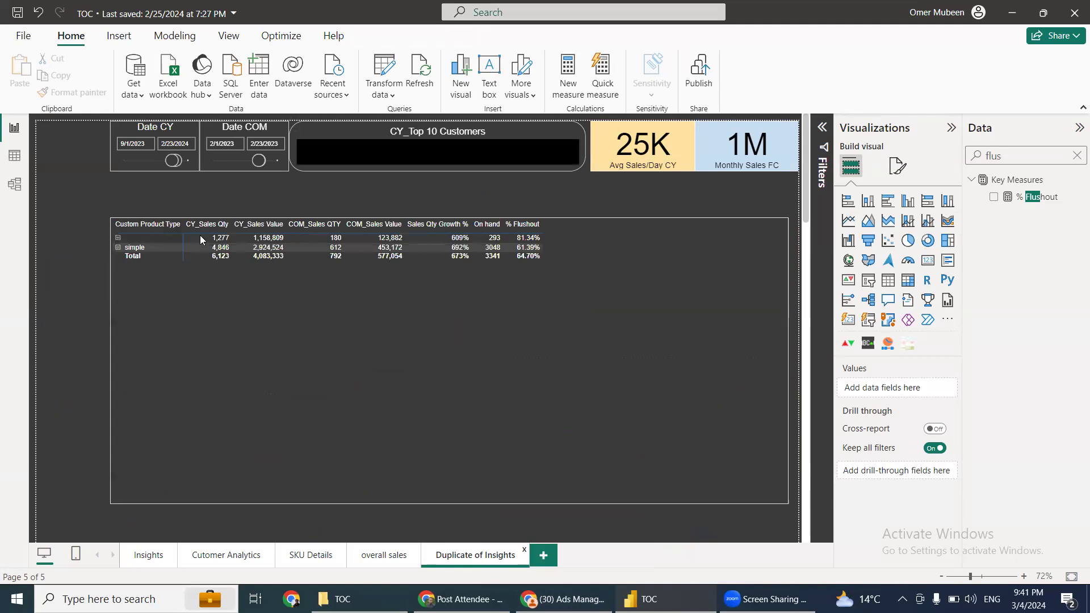
left_click(118, 238)
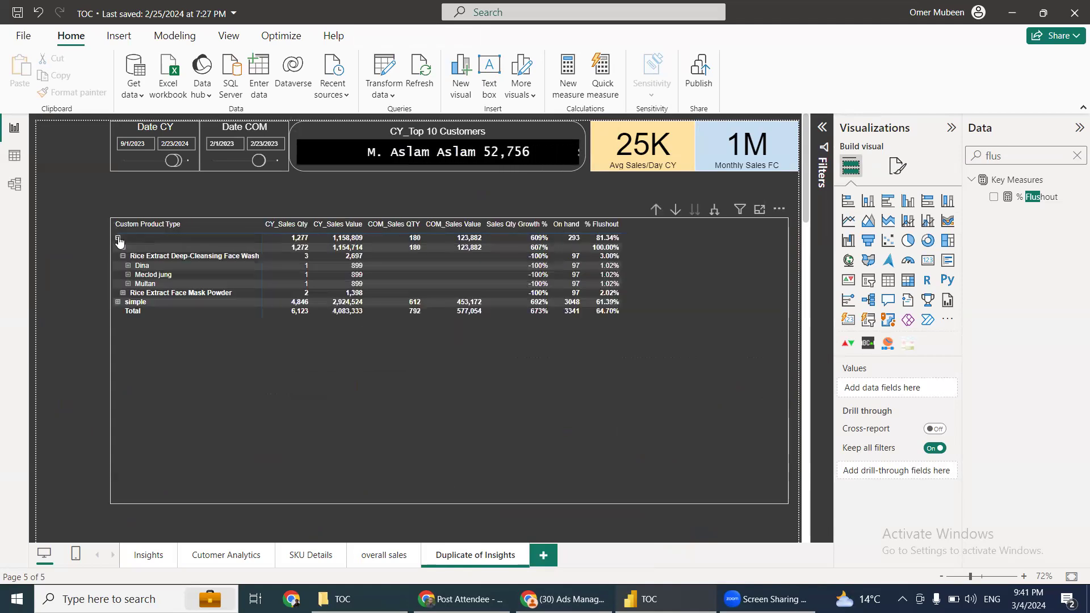
left_click(118, 239)
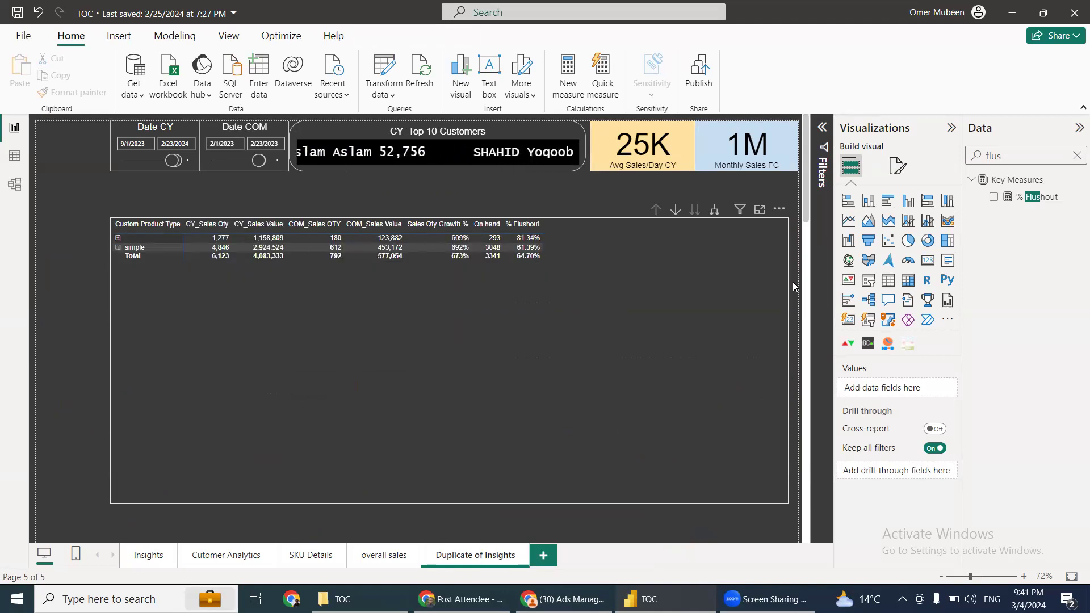
Move the Discount/Regular field above Custom Product Type in the matrix rows so it is the top hierarchy level
left_click(503, 281)
scroll(908, 527, "down", 1)
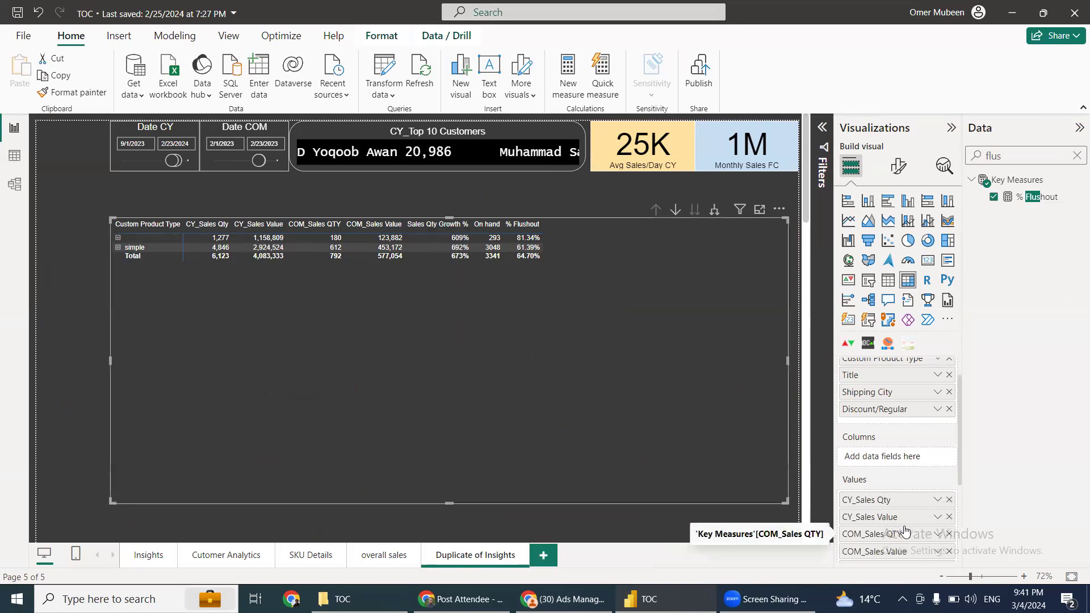
left_click_drag(874, 413, 910, 405)
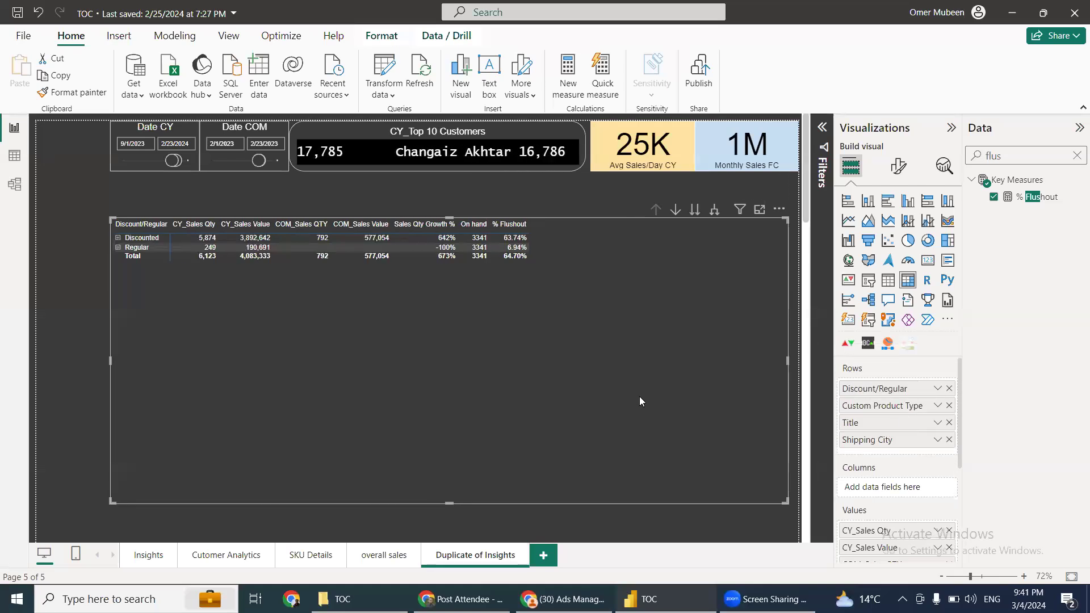
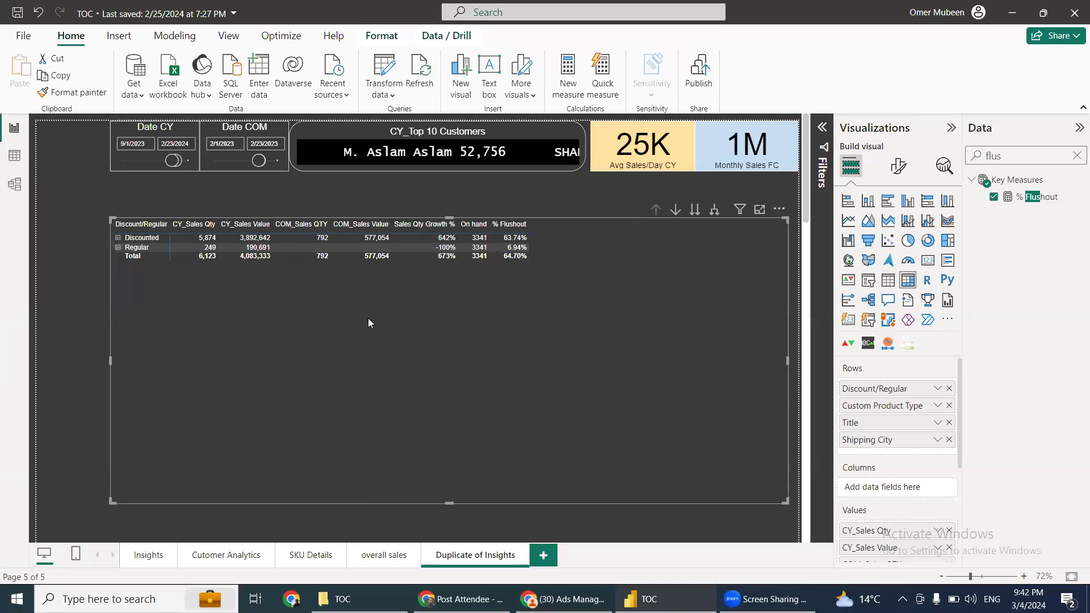
On the Insights page, set the start date of the Date CY slicer to 9/21/2023
left_click(136, 558)
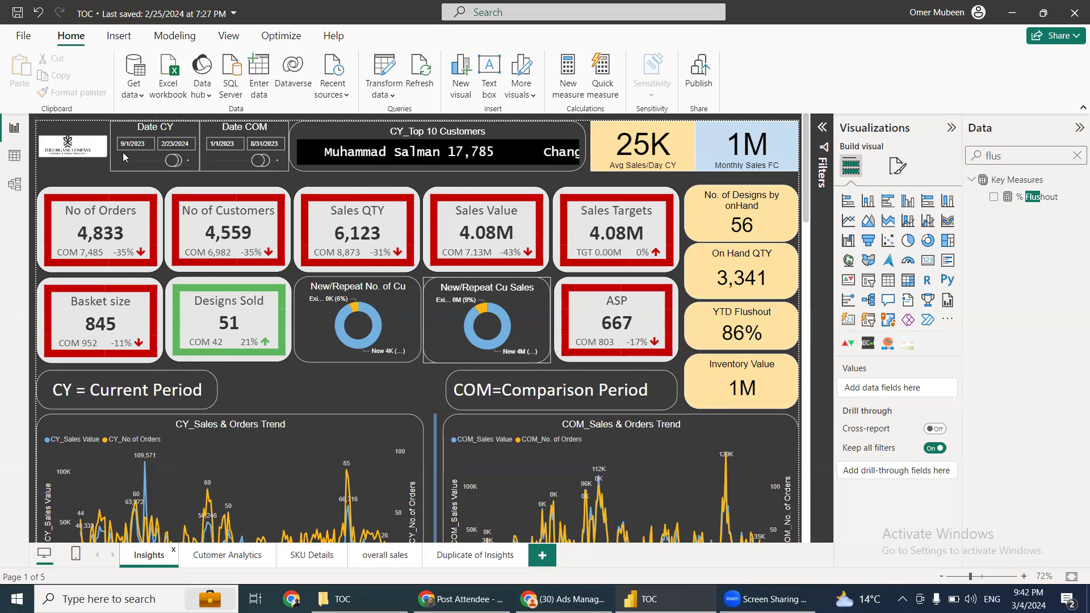
left_click(138, 145)
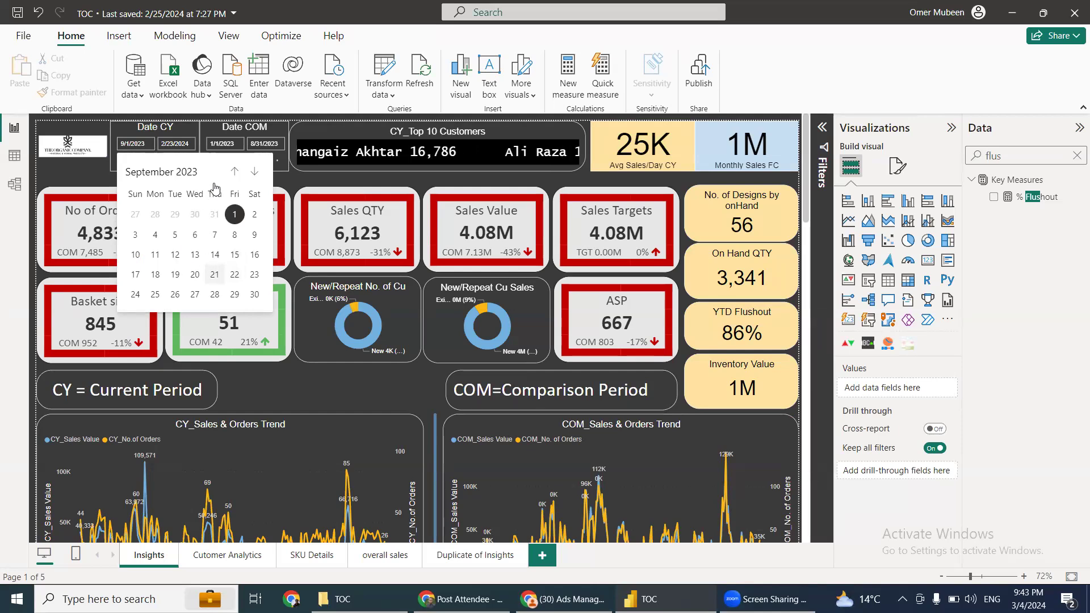
left_click(214, 274)
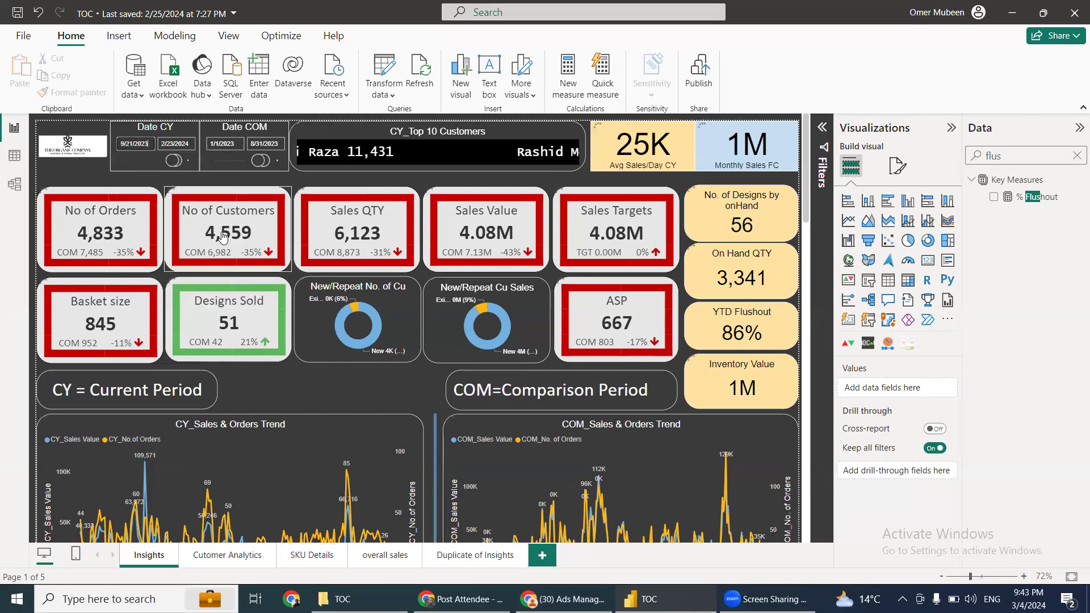
Examine the Date CY slicer's start-date calendar from September 2023 to February 2024 and its end-date calendar
left_click(134, 143)
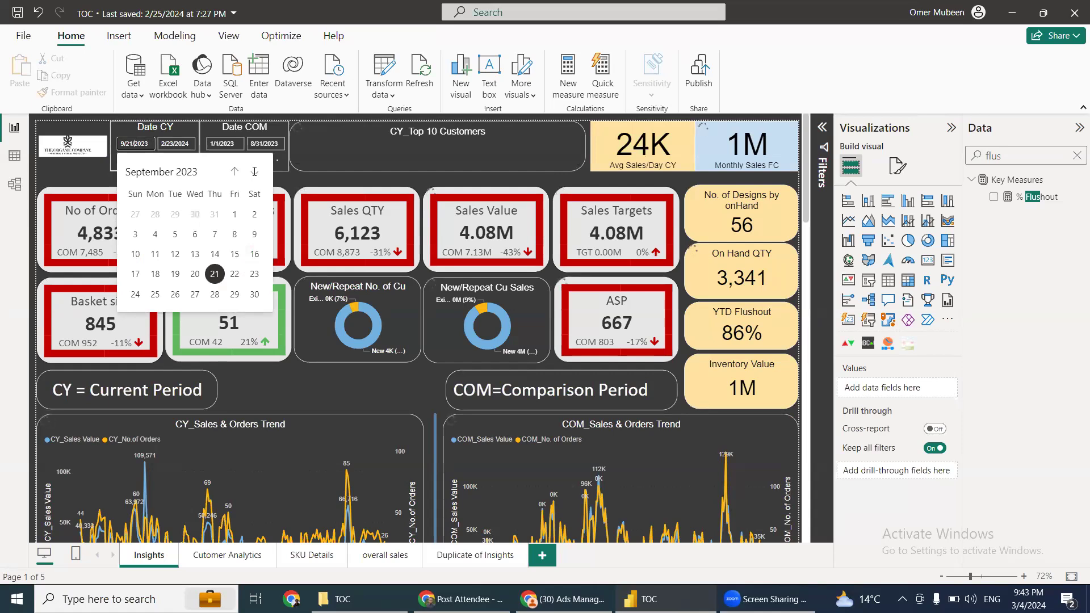
left_click(254, 171)
left_click(254, 171)
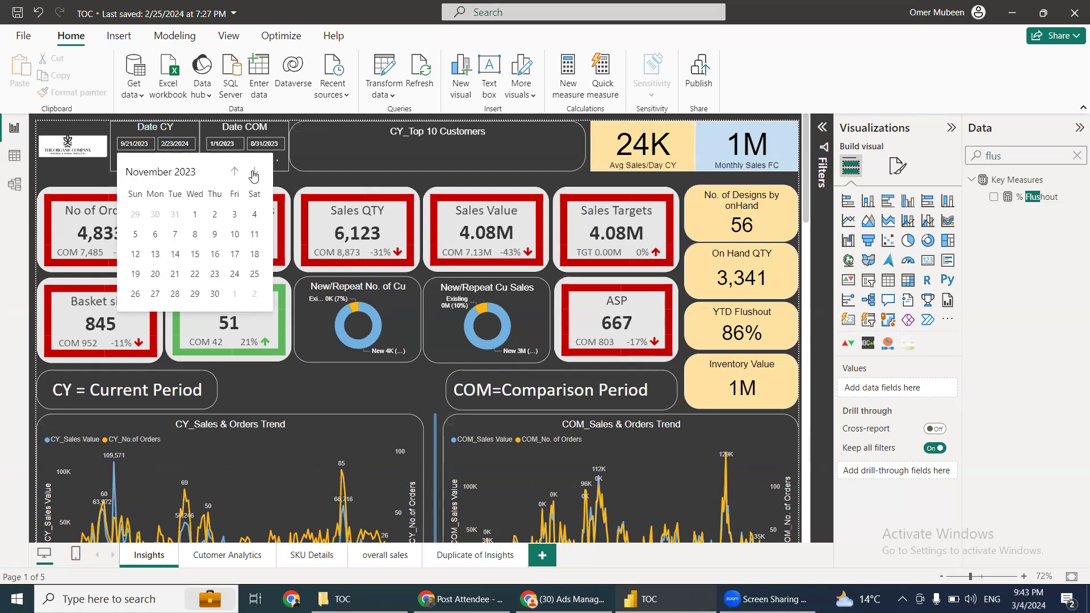
left_click(253, 173)
left_click(255, 173)
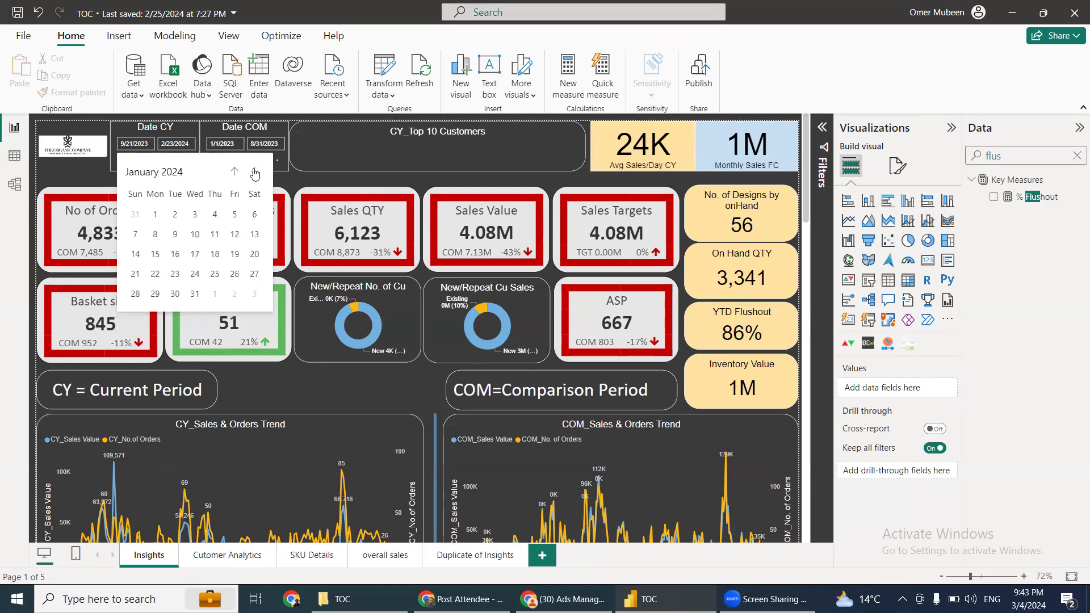
left_click(255, 173)
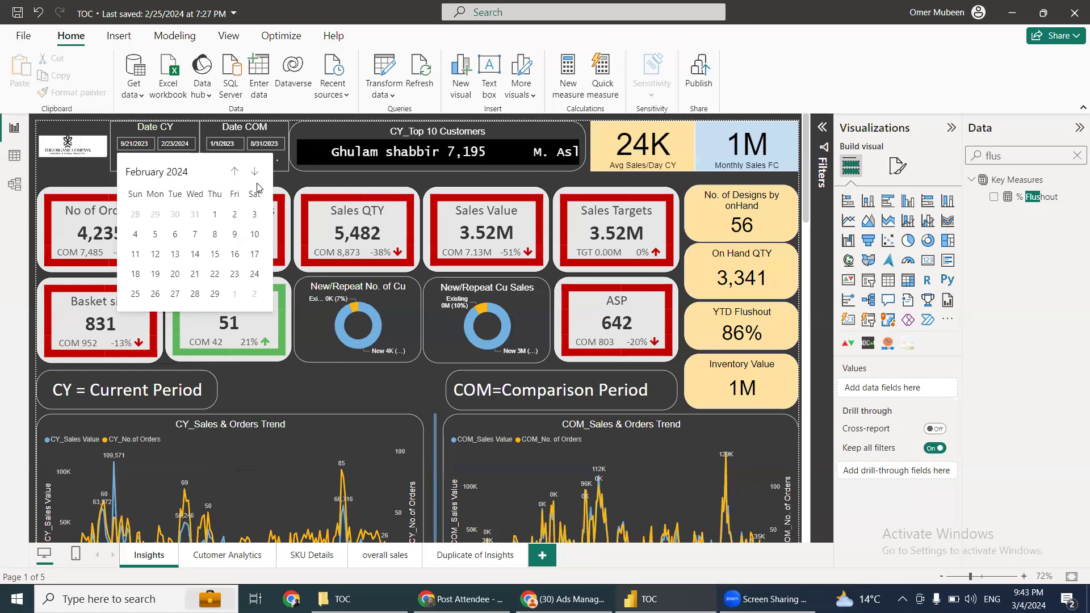
left_click(144, 143)
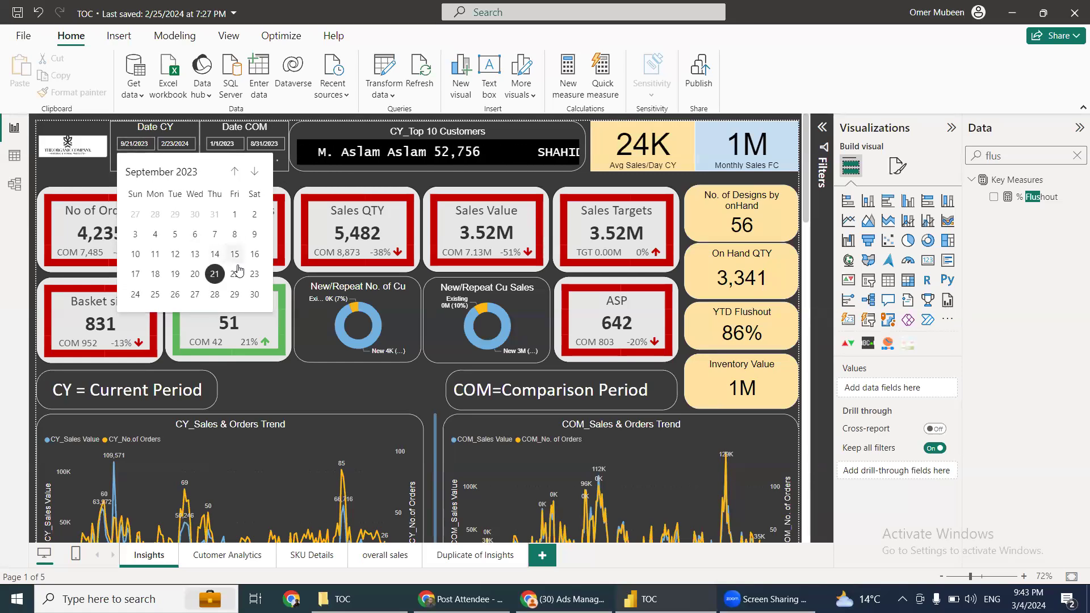
left_click(167, 143)
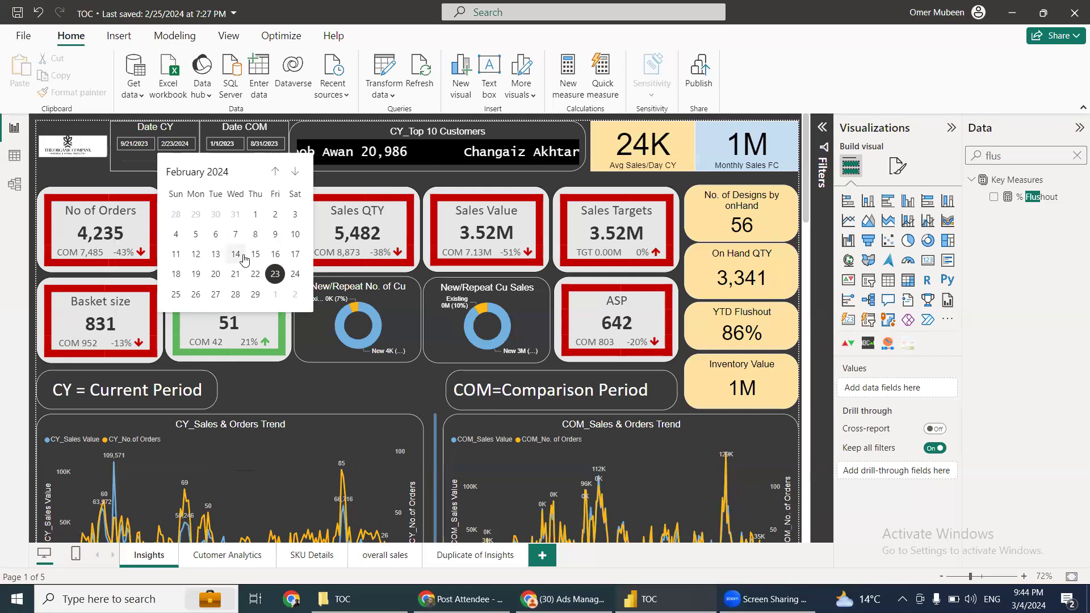
Go back to the Duplicate of Insights page with the Discount/Regular matrix
left_click(448, 562)
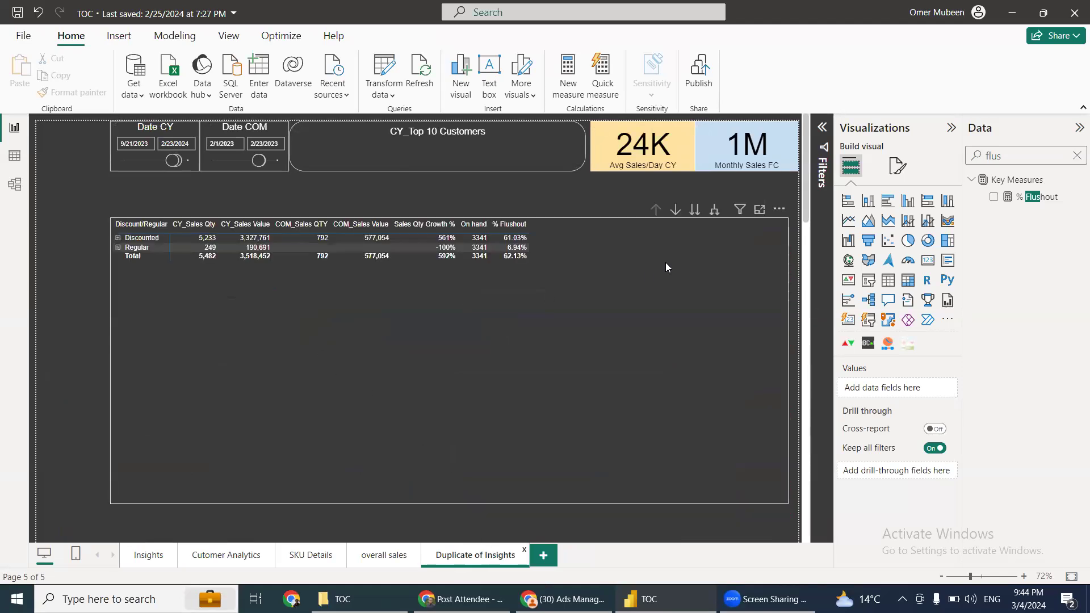
left_click(780, 210)
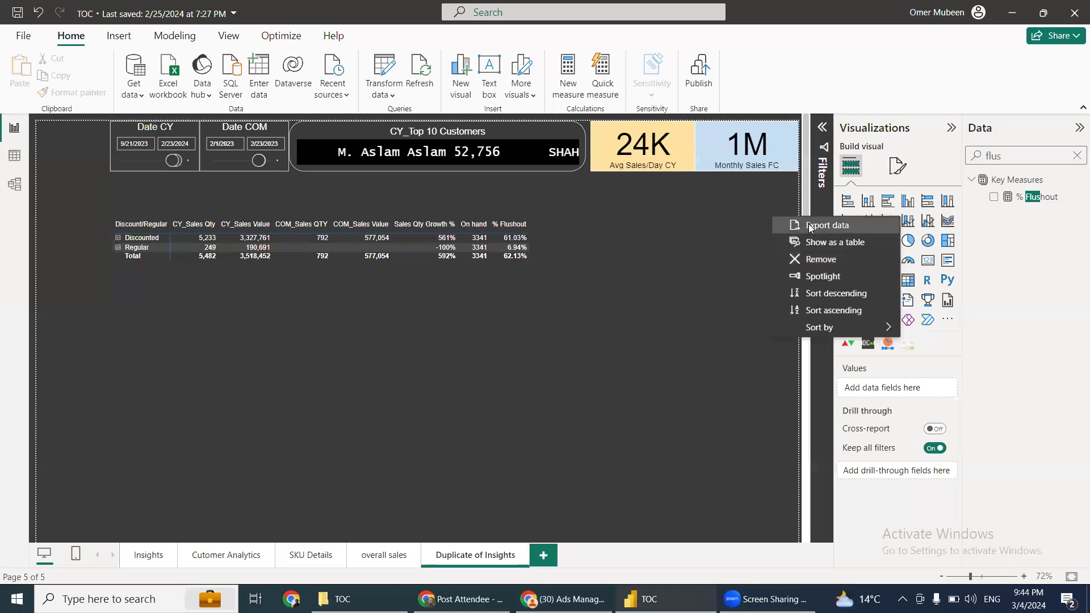
left_click(600, 338)
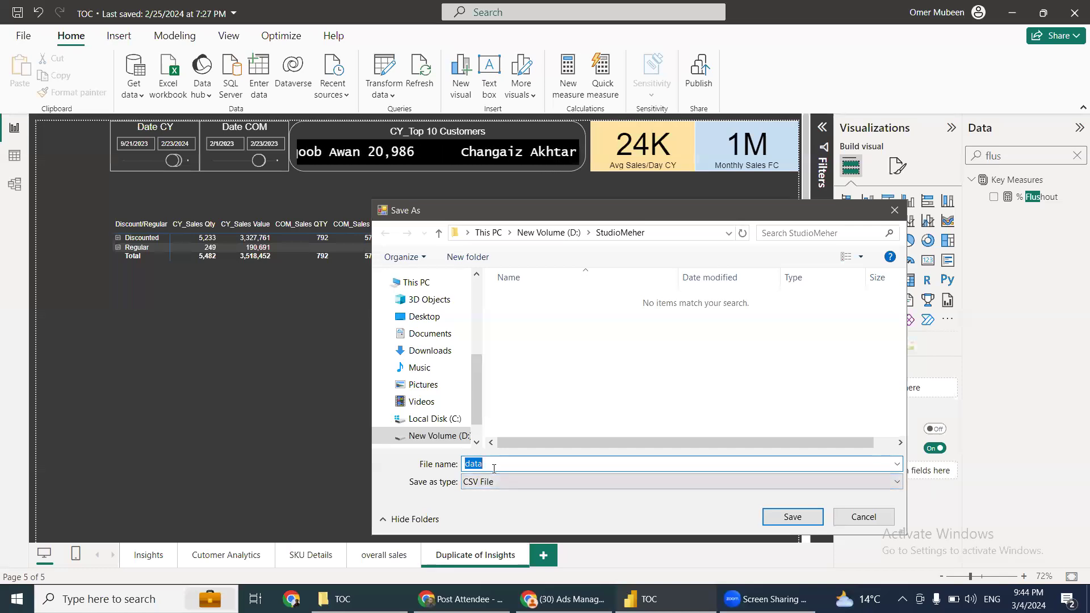
left_click(437, 350)
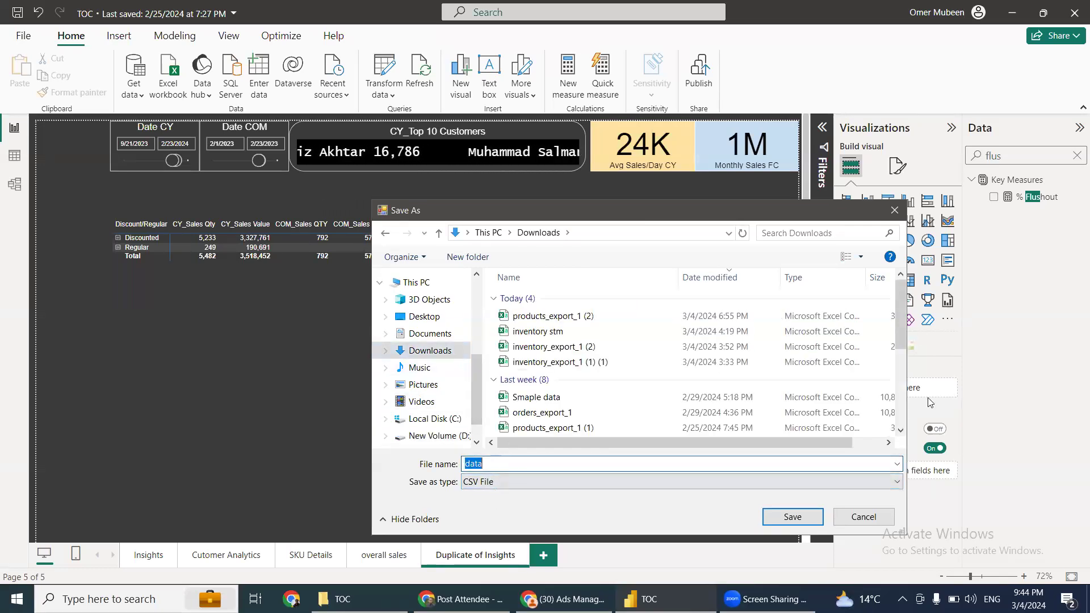
left_click(859, 516)
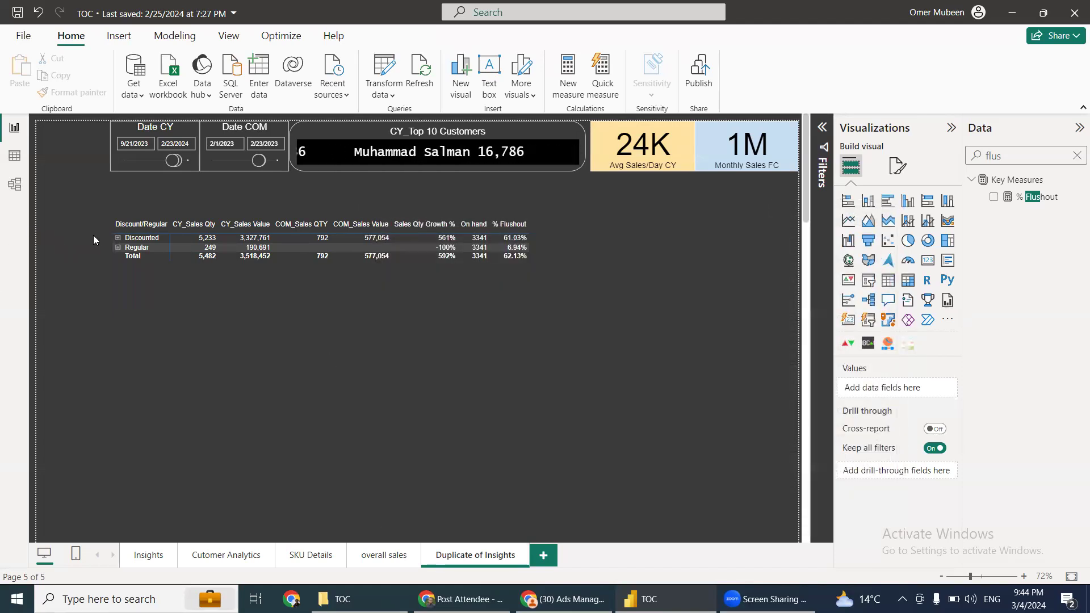
Expand the matrix's Discounted and Regular rows, and export its data to the Downloads folder as a CSV file named "comparison repot"
left_click(117, 237)
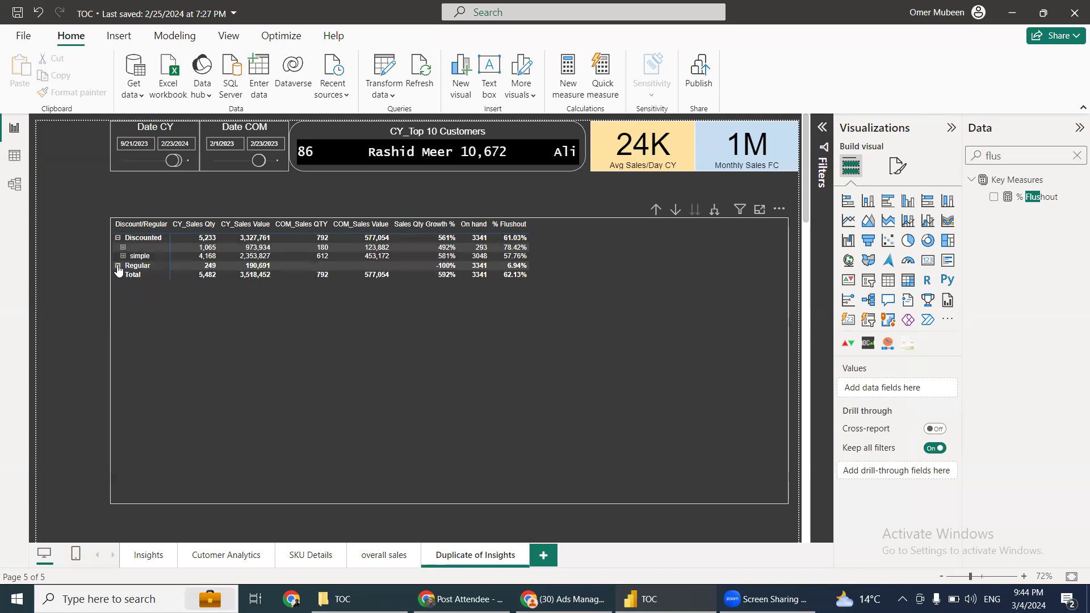
left_click(118, 265)
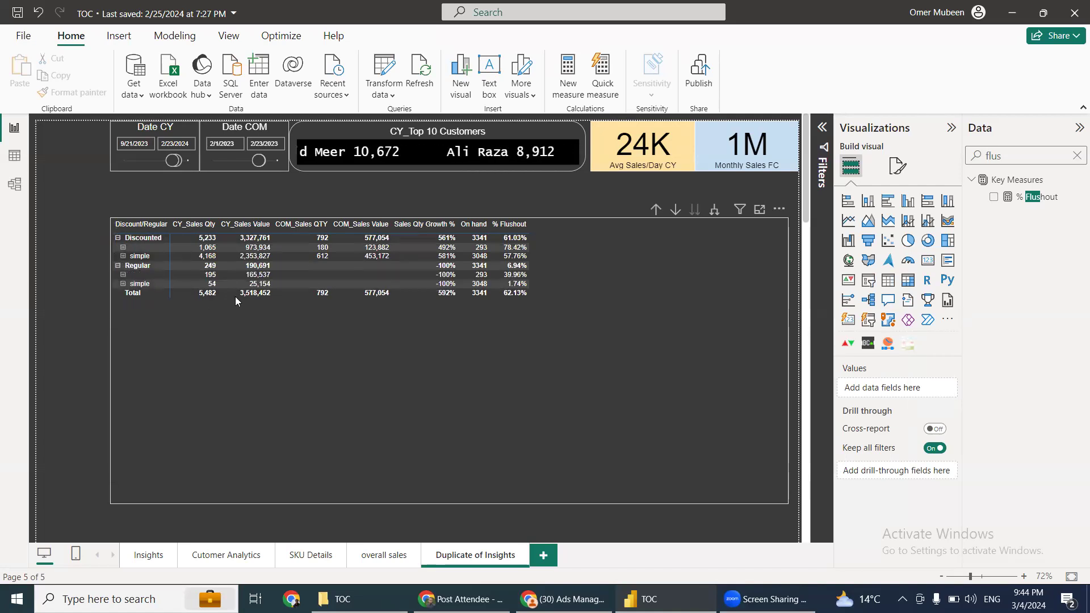
left_click(779, 209)
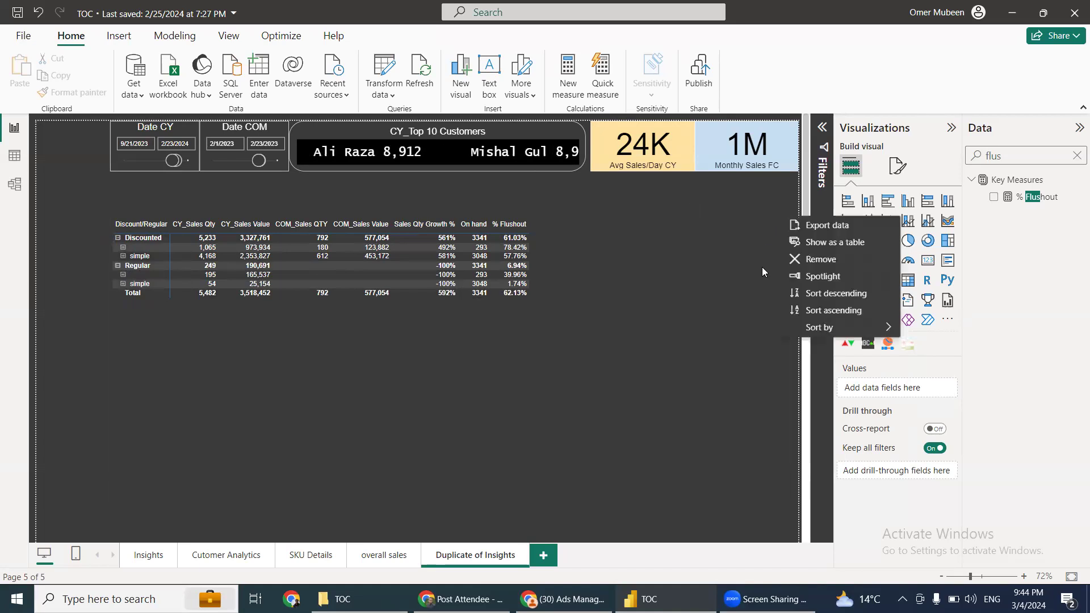
left_click(810, 227)
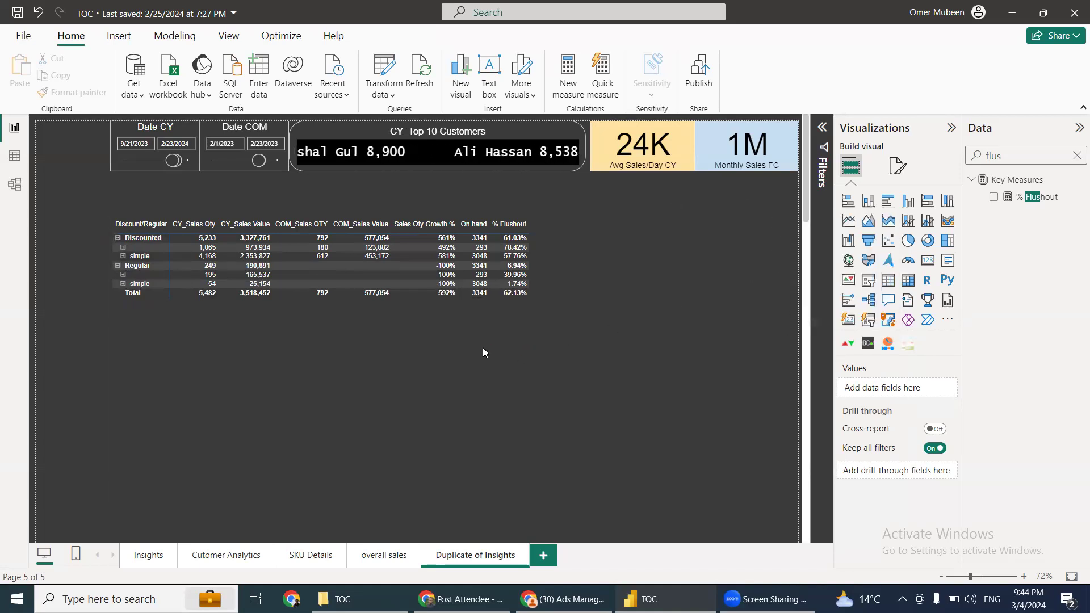
left_click(145, 266)
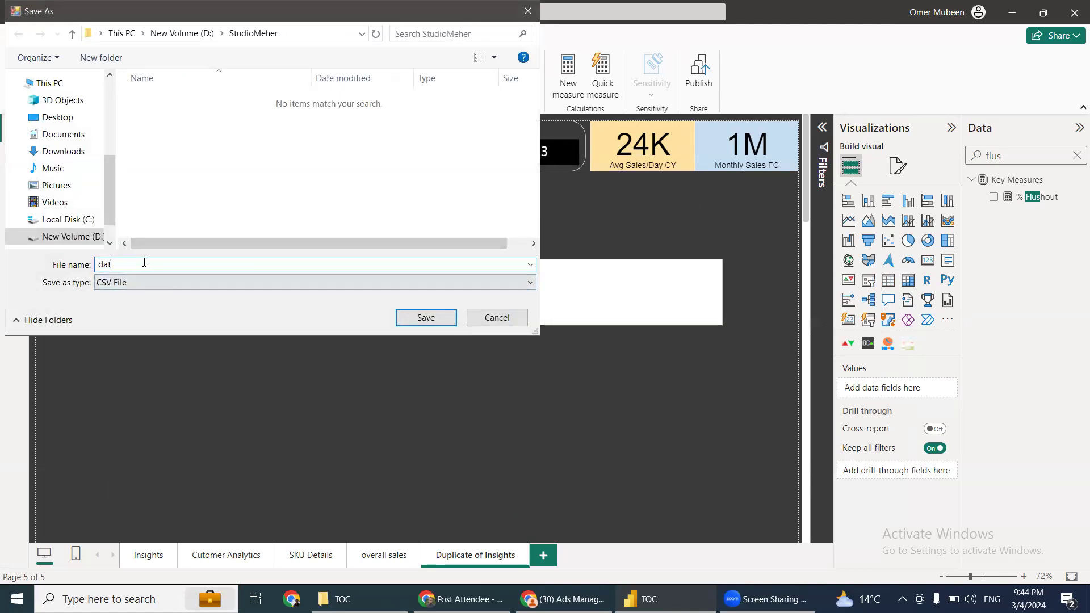
key("BackSpace")
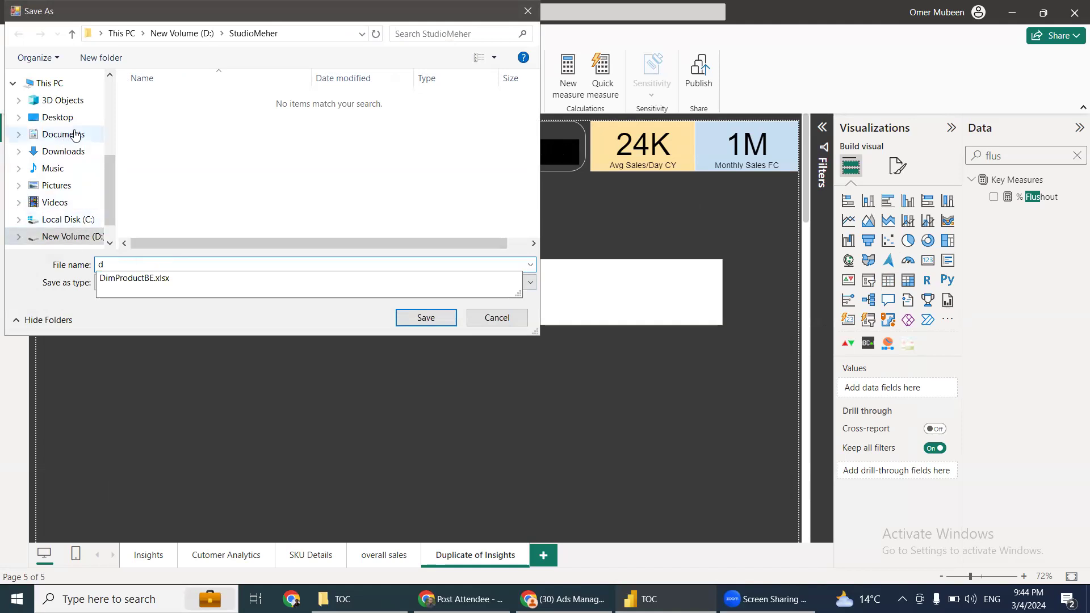
left_click(68, 150)
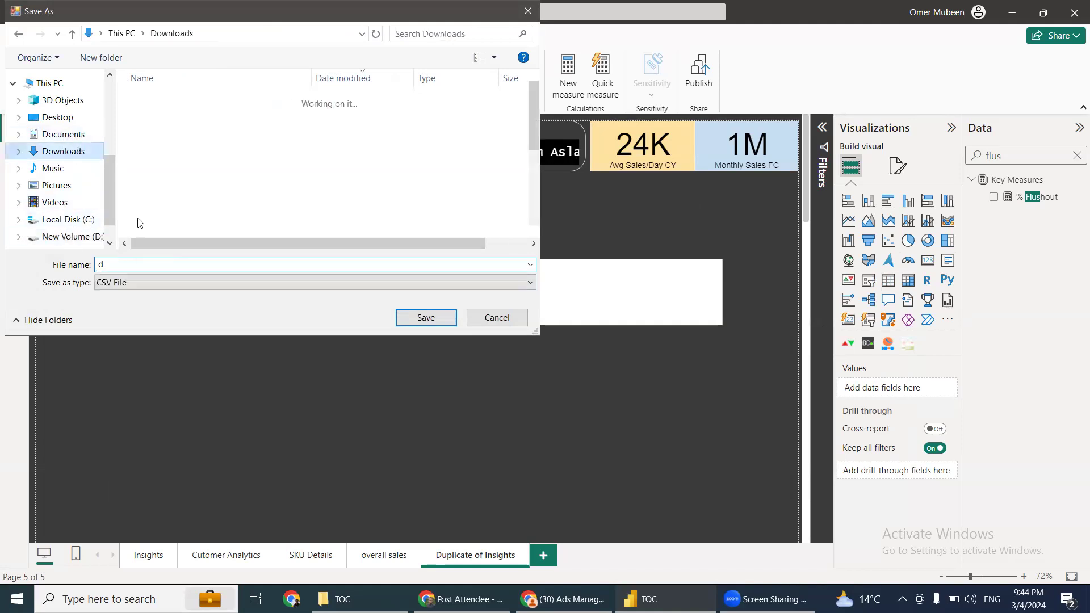
double_click(112, 271)
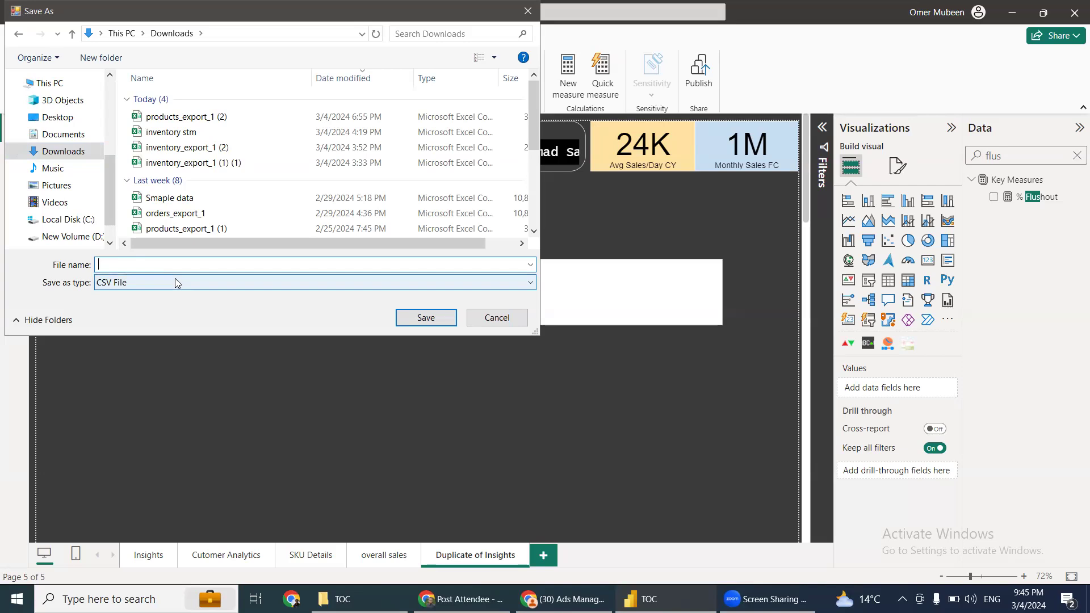
type("comparison repot")
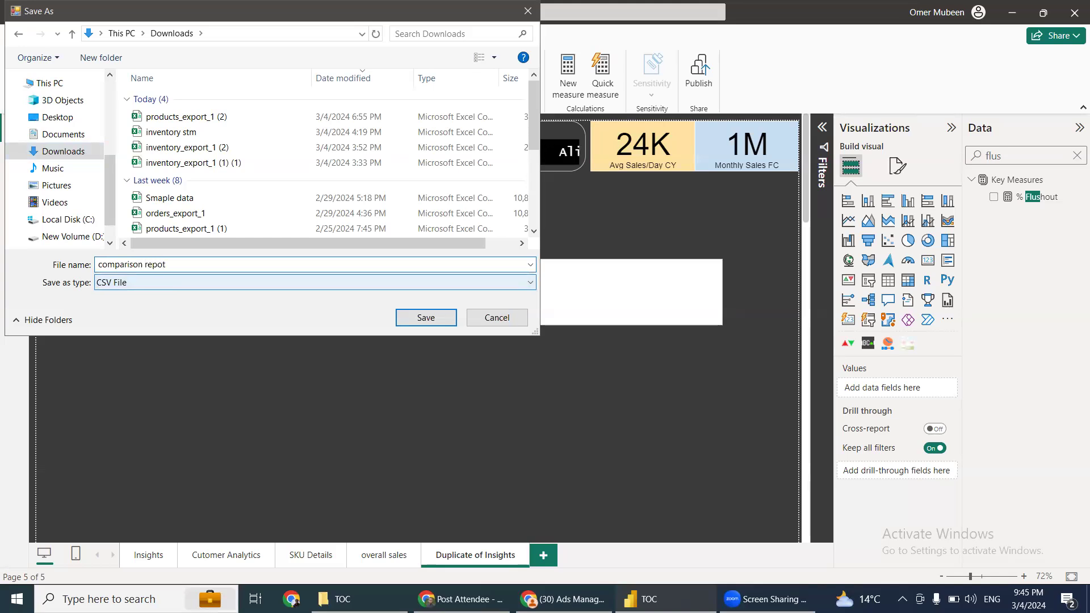
key("Return")
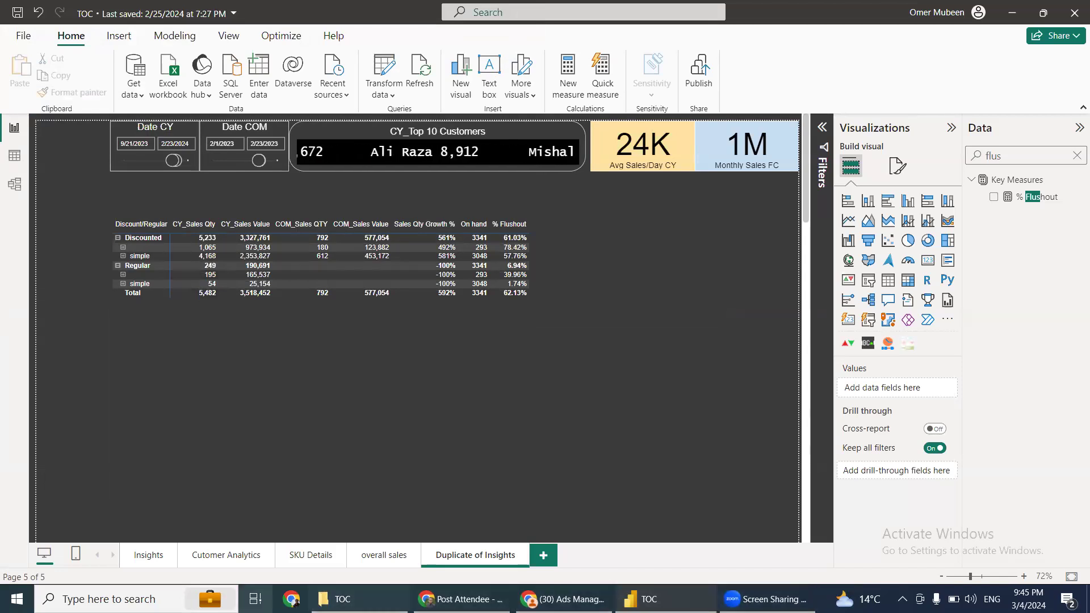
Open the exported "comparison repot" file from the Downloads folder in Excel and maximize its window
left_click(359, 599)
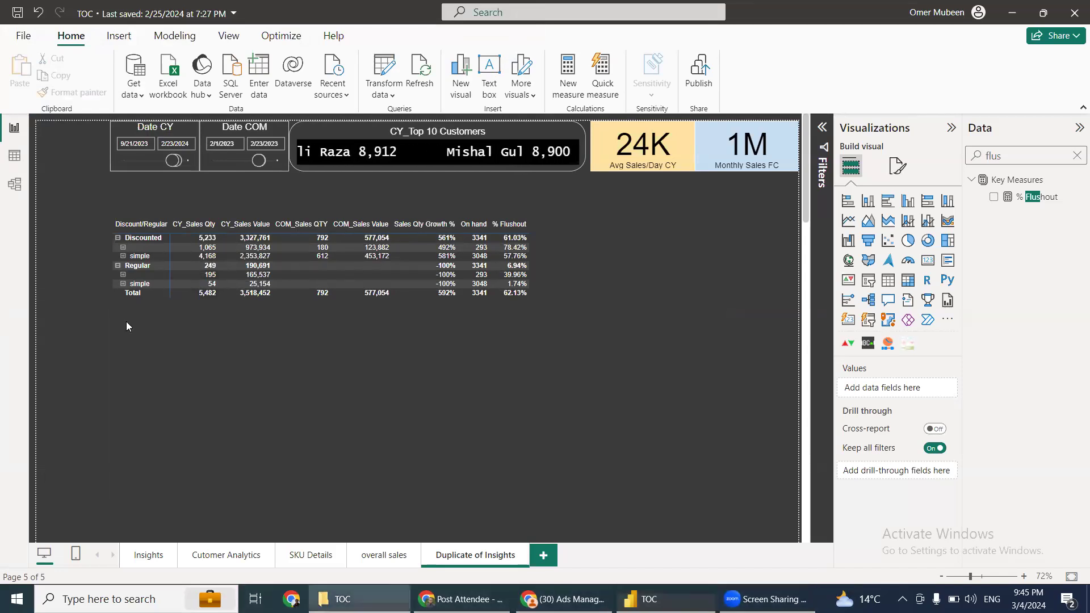
left_click(58, 112)
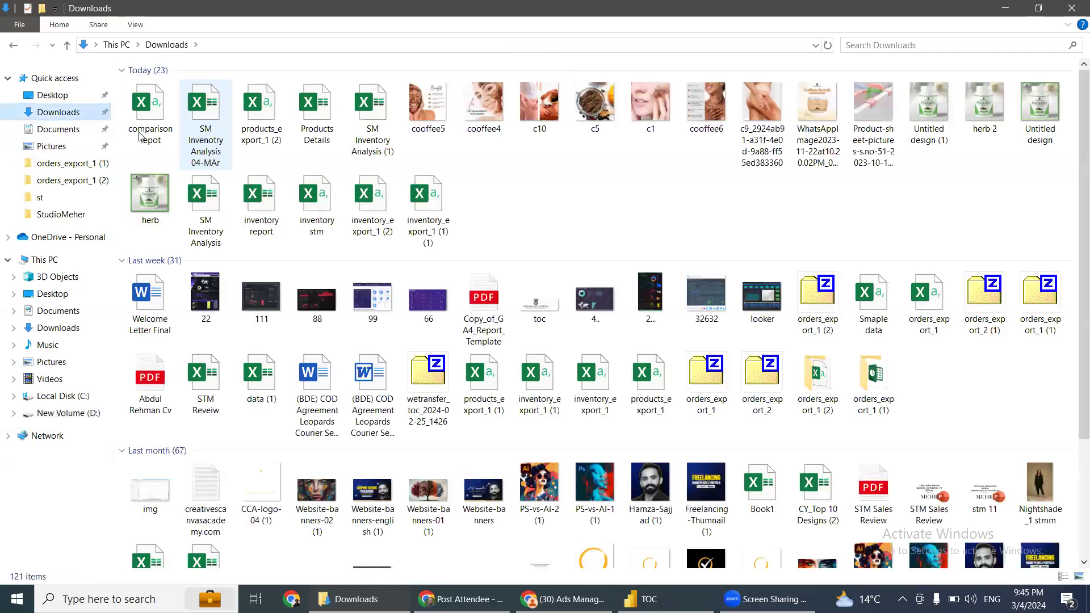
left_click(136, 119)
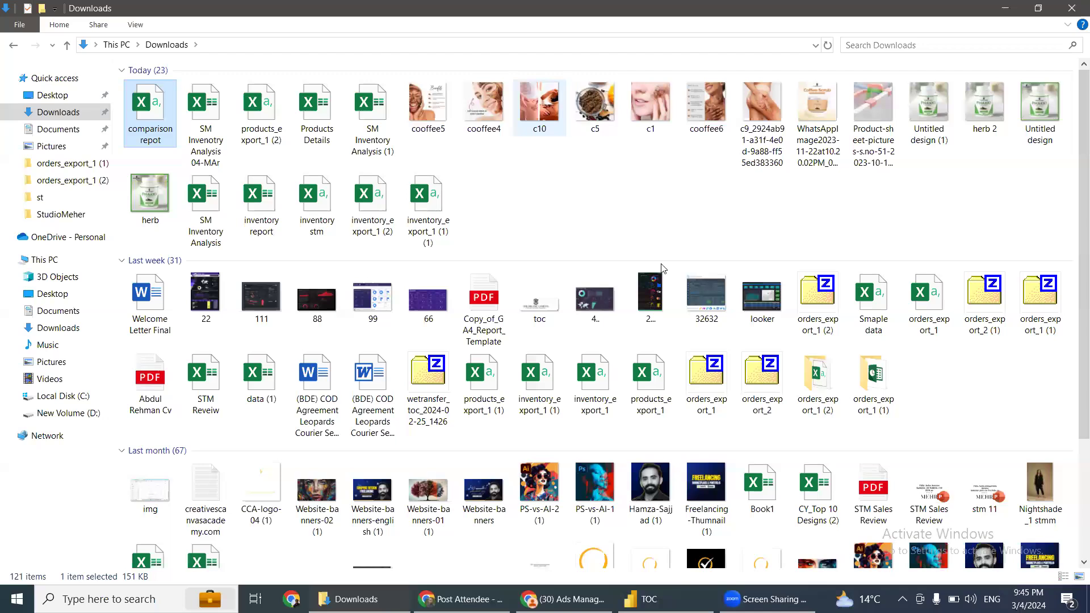
left_click(635, 599)
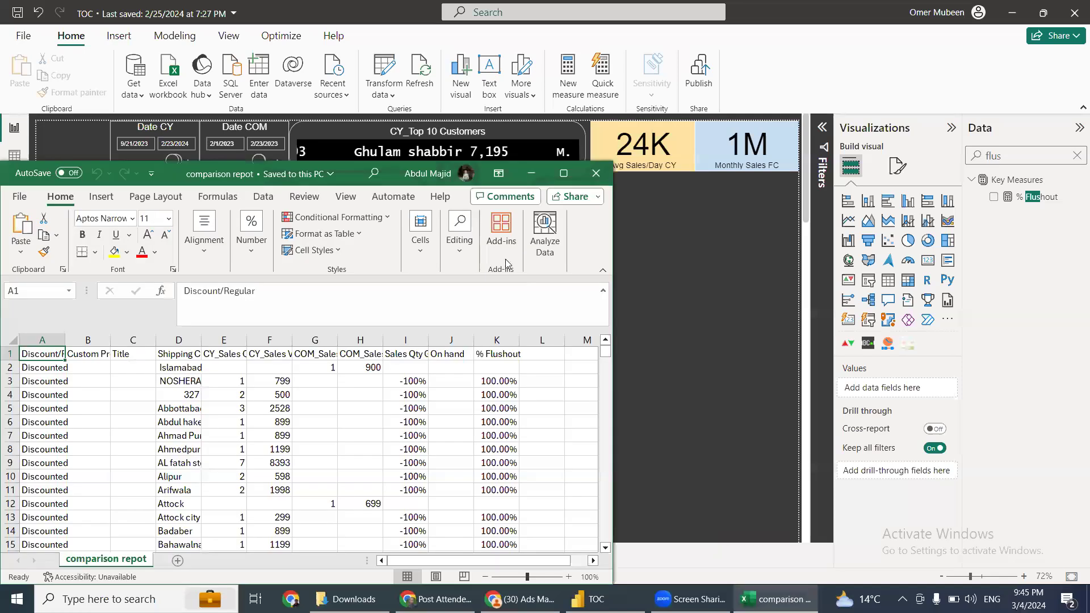
left_click(563, 174)
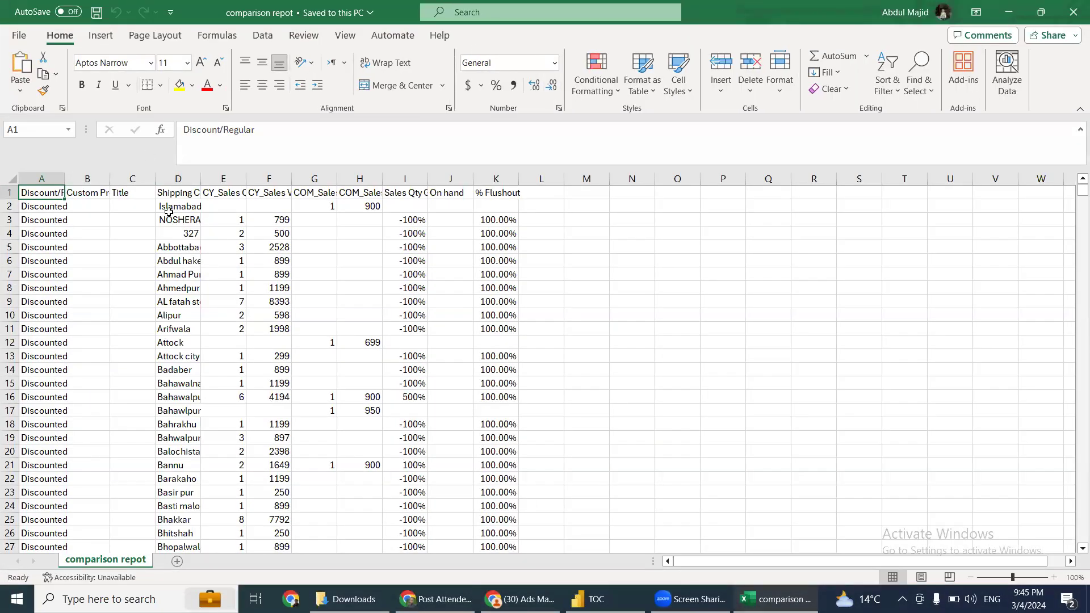
Widen the Custom Product Type, Title, CY_Sales Value and COM_Sales QTY columns, and look through the exported rows
left_click_drag(152, 176, 176, 177)
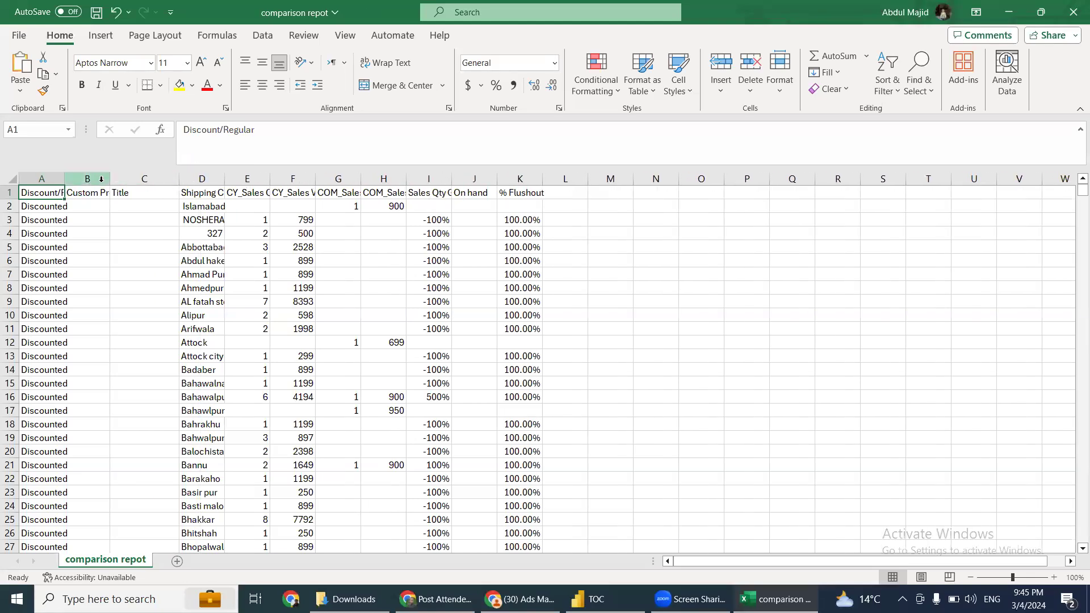
left_click_drag(108, 177, 128, 177)
left_click_drag(199, 177, 183, 178)
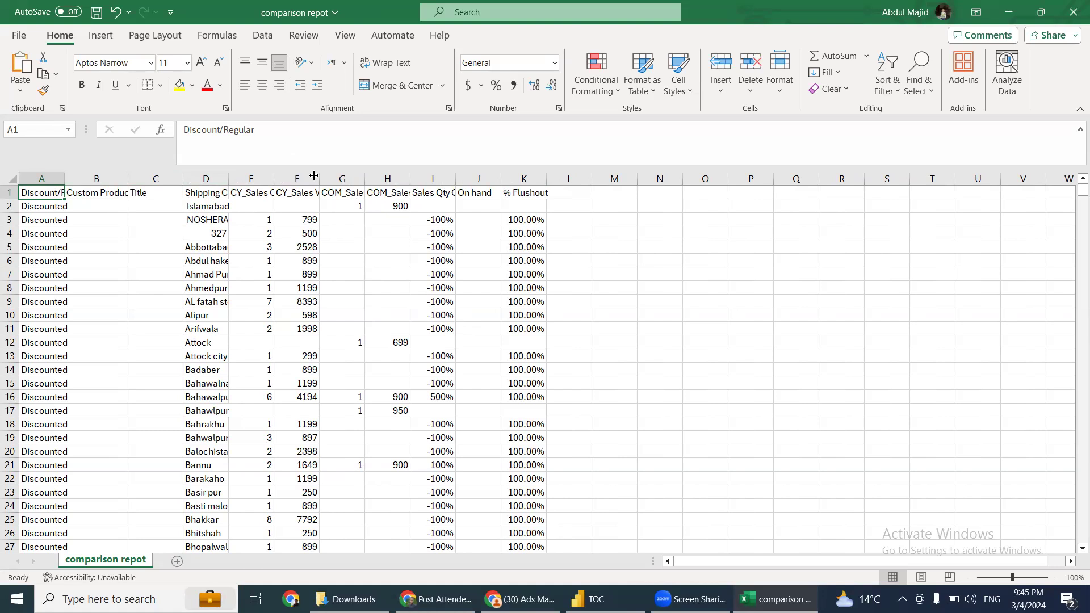
left_click_drag(321, 174, 413, 181)
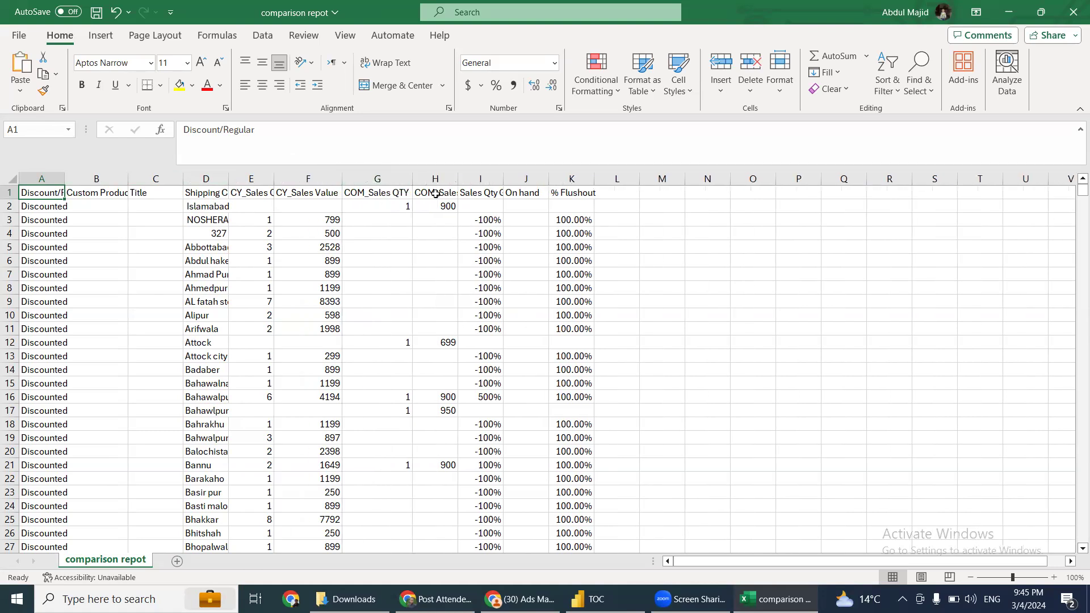
scroll(439, 348, "down", 3)
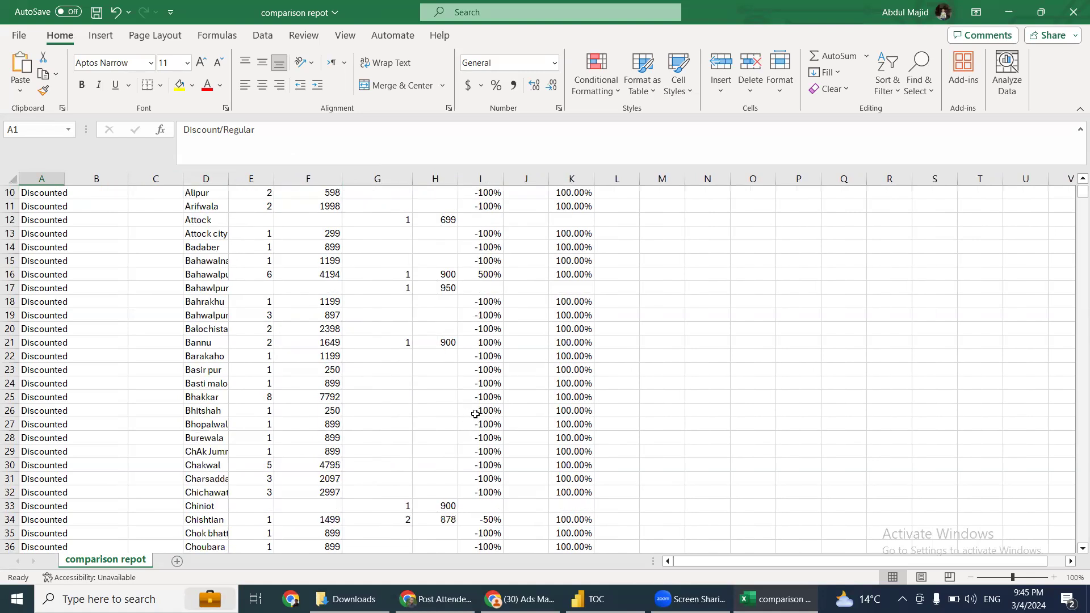
scroll(473, 404, "down", 12)
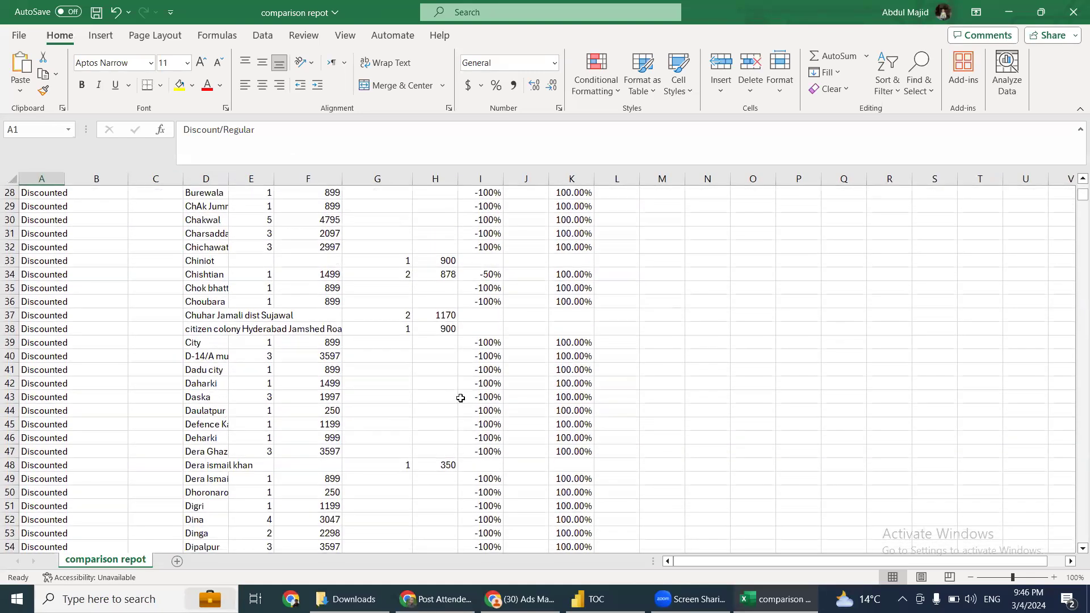
scroll(457, 411, "down", 6)
scroll(430, 411, "down", 12)
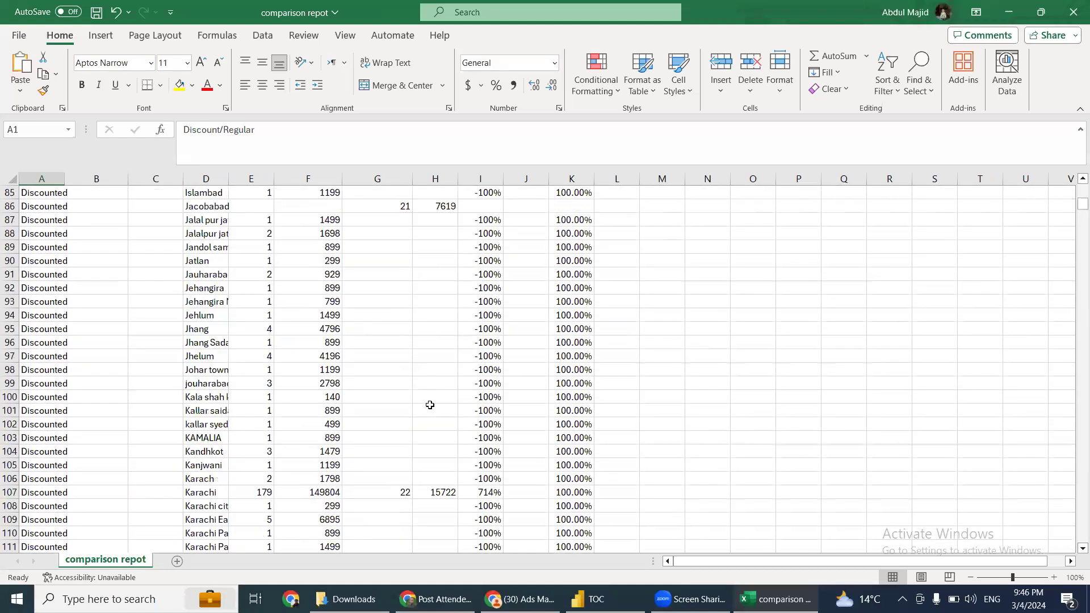
Switch back to the TOC report in Power BI and search the data fields for "ship"
left_click(595, 599)
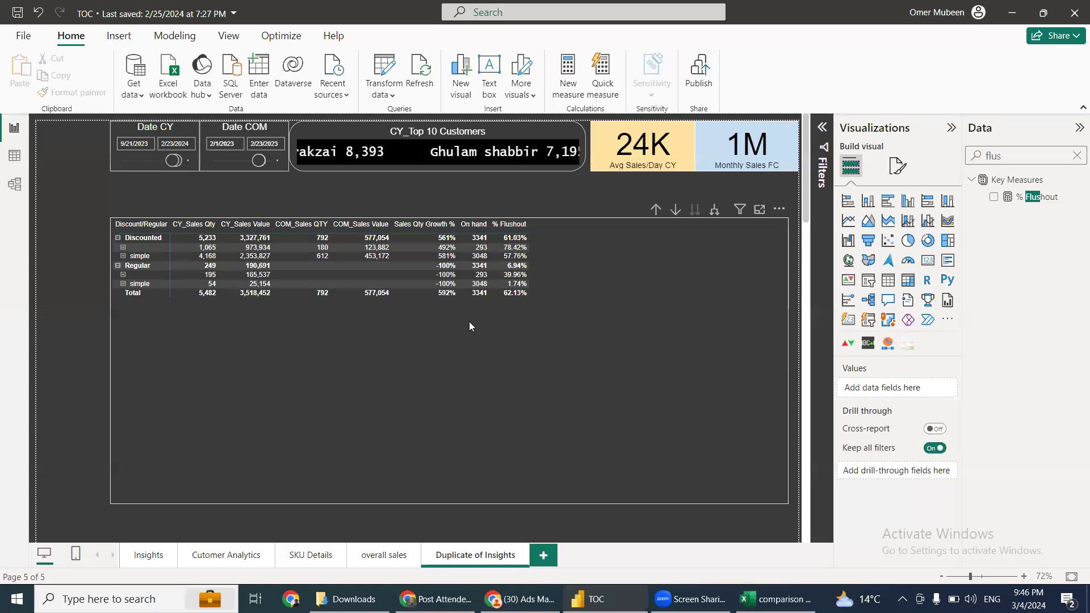
left_click(1075, 157)
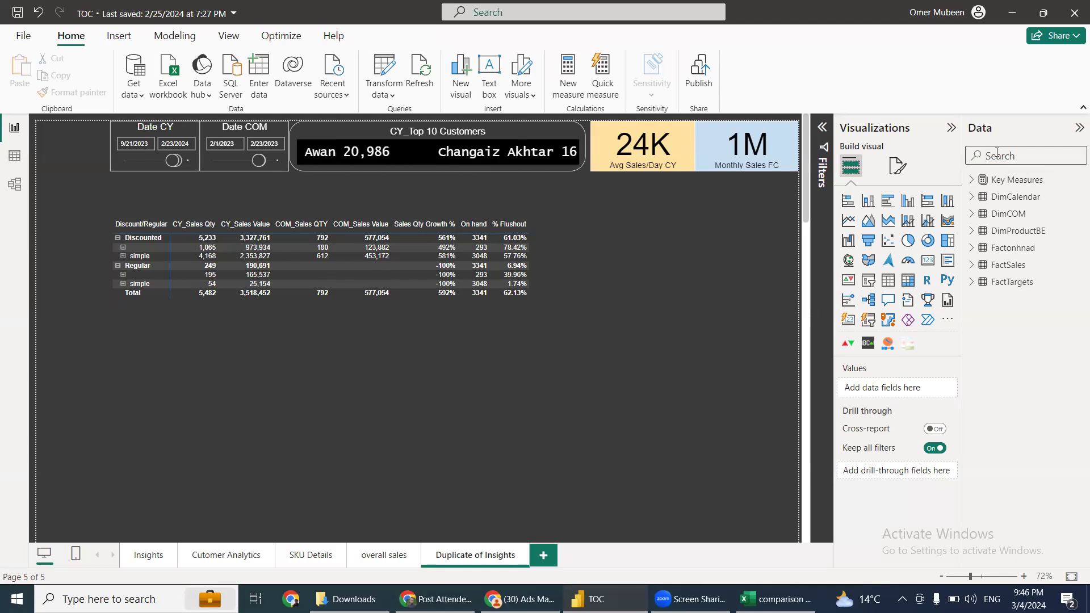
type("ship")
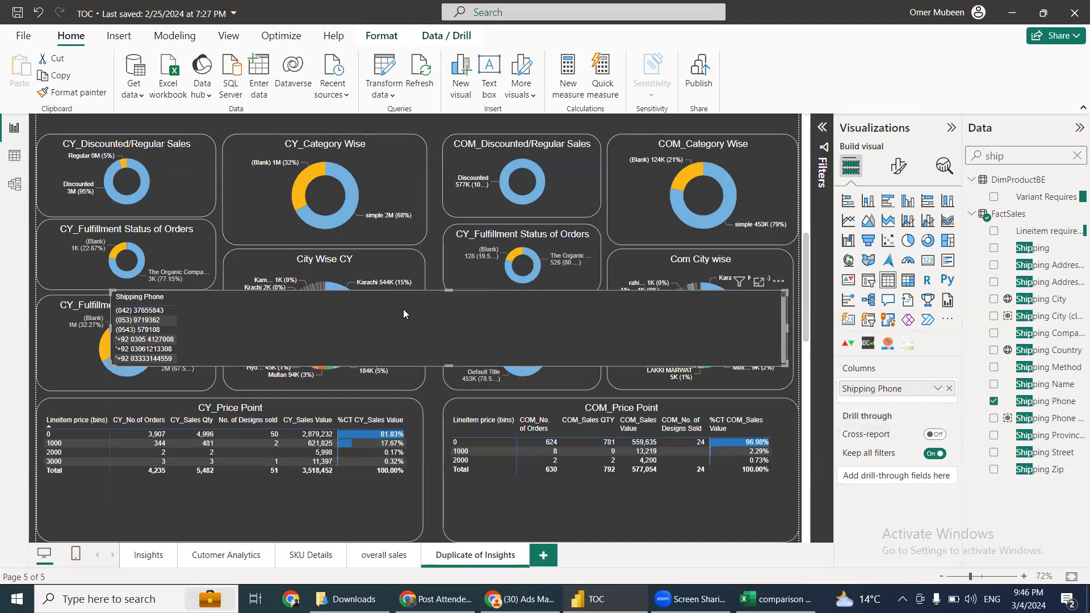
Delete the stray Shipping Phone table, and add Shipping Phone to the matrix rows between Custom Product Type and Title
key("Delete")
scroll(577, 282, "up", 5)
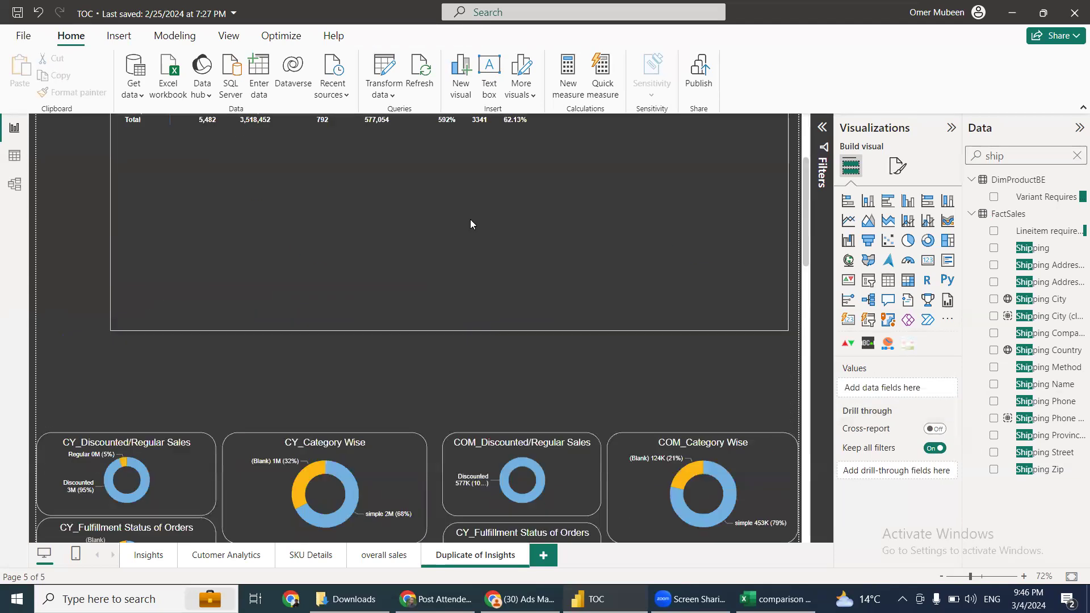
left_click(484, 206)
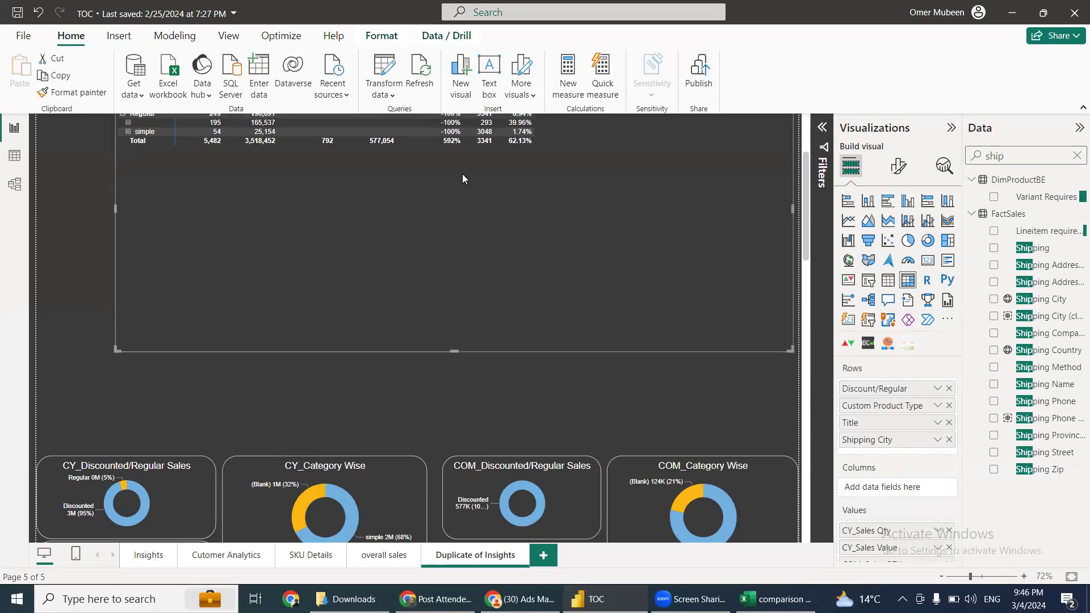
scroll(471, 198, "up", 3)
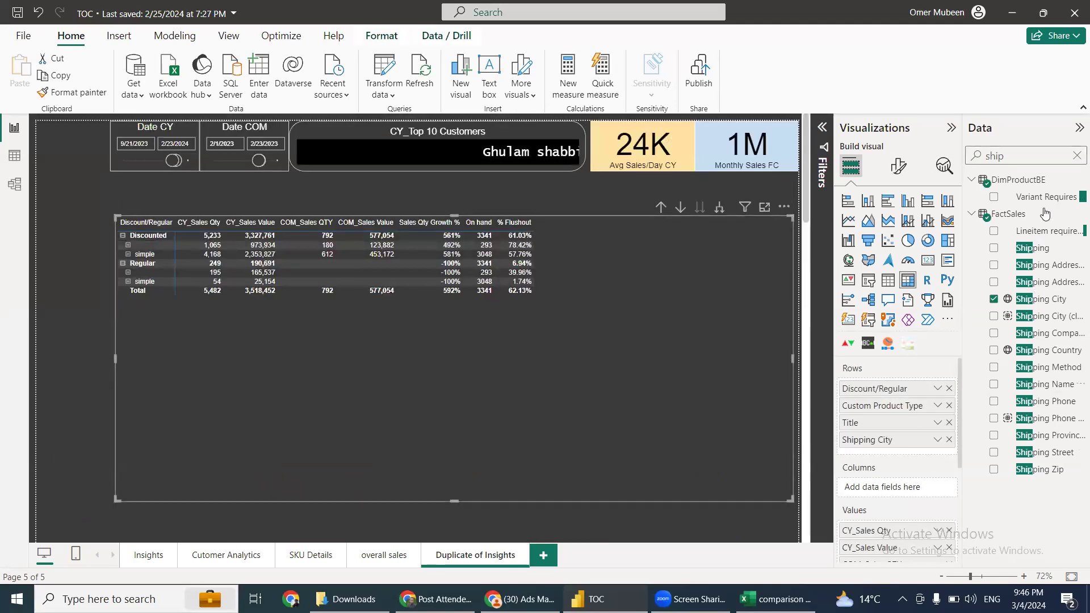
left_click(994, 402)
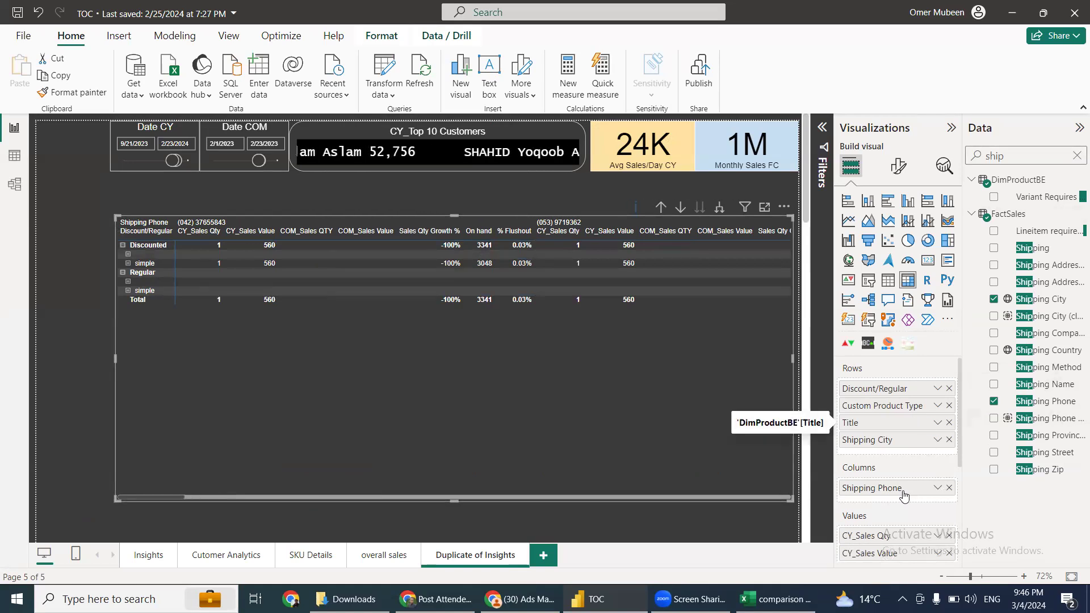
left_click_drag(898, 418, 924, 413)
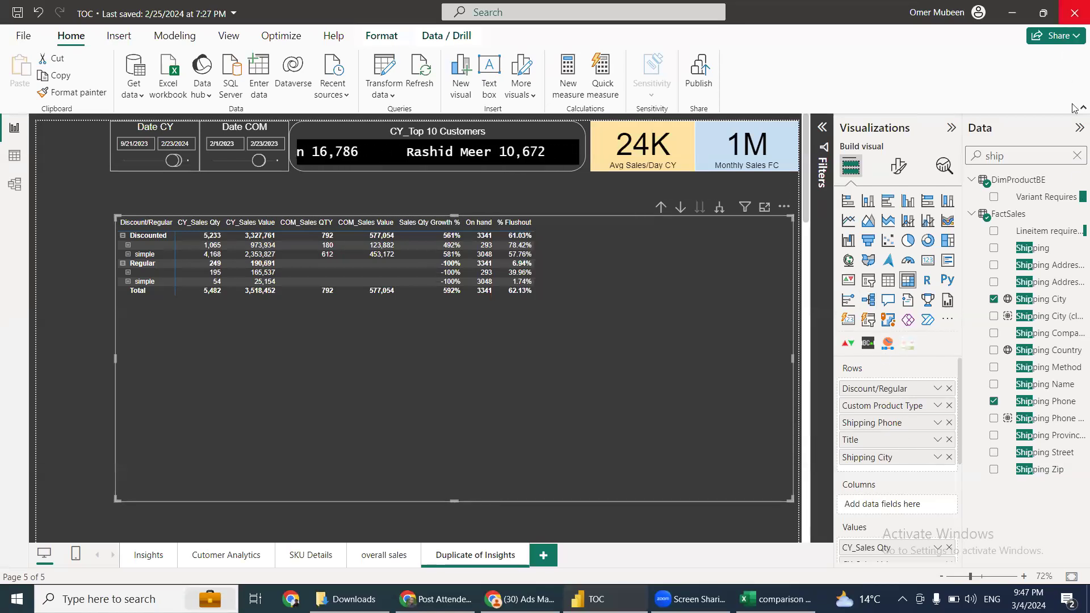
Find the Email field and add it to the matrix rows between Shipping Phone and Title
left_click(1076, 159)
type("email")
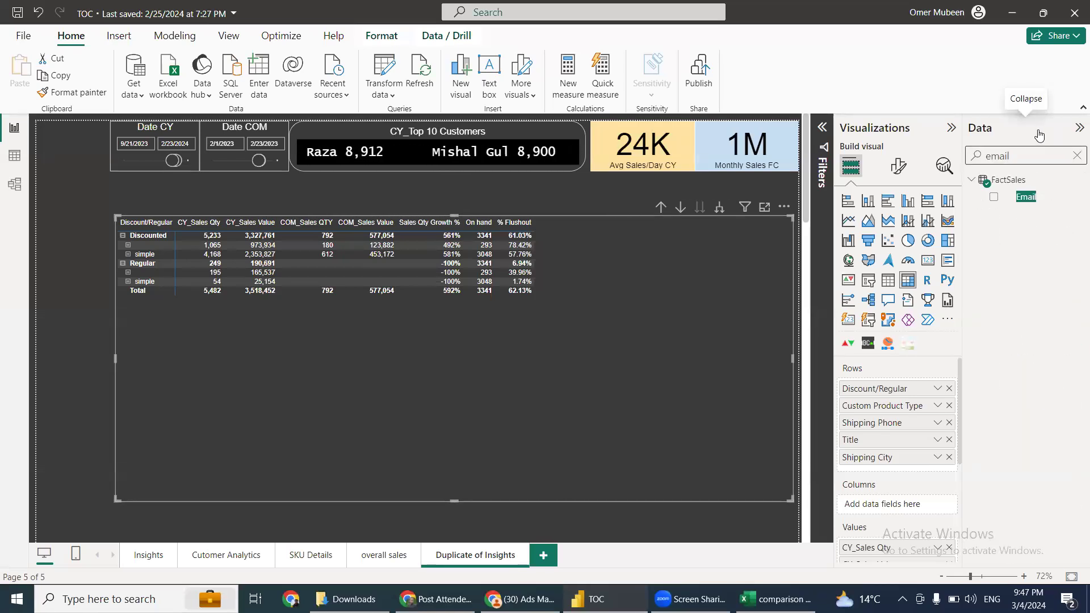
left_click(994, 197)
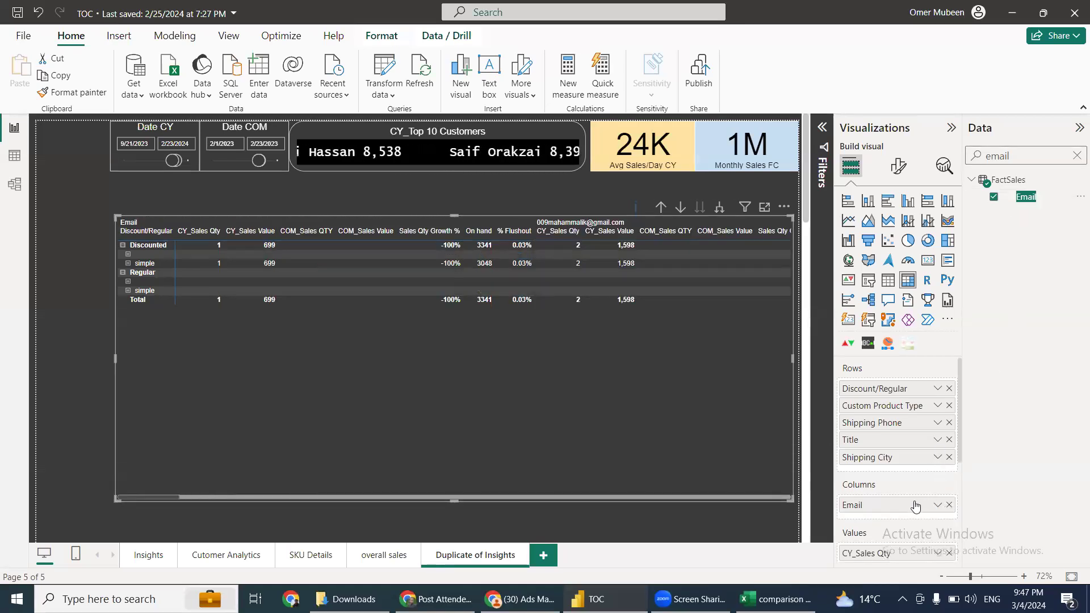
left_click_drag(912, 512, 916, 432)
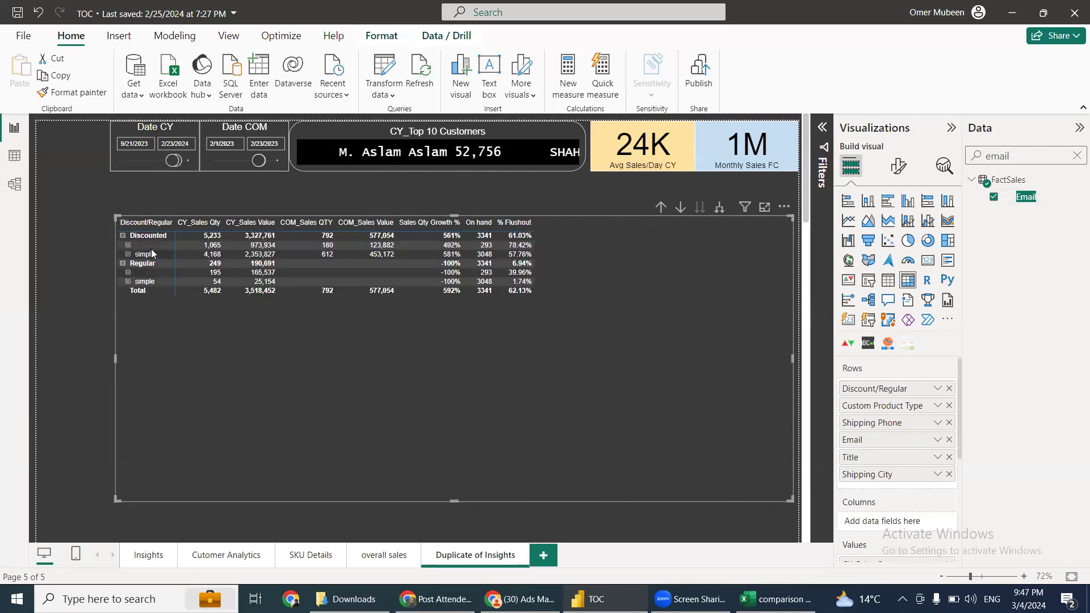
Check the phone-number level beneath Discounted's blank product type, and move Title directly below Discount/Regular in the matrix rows
left_click(151, 249)
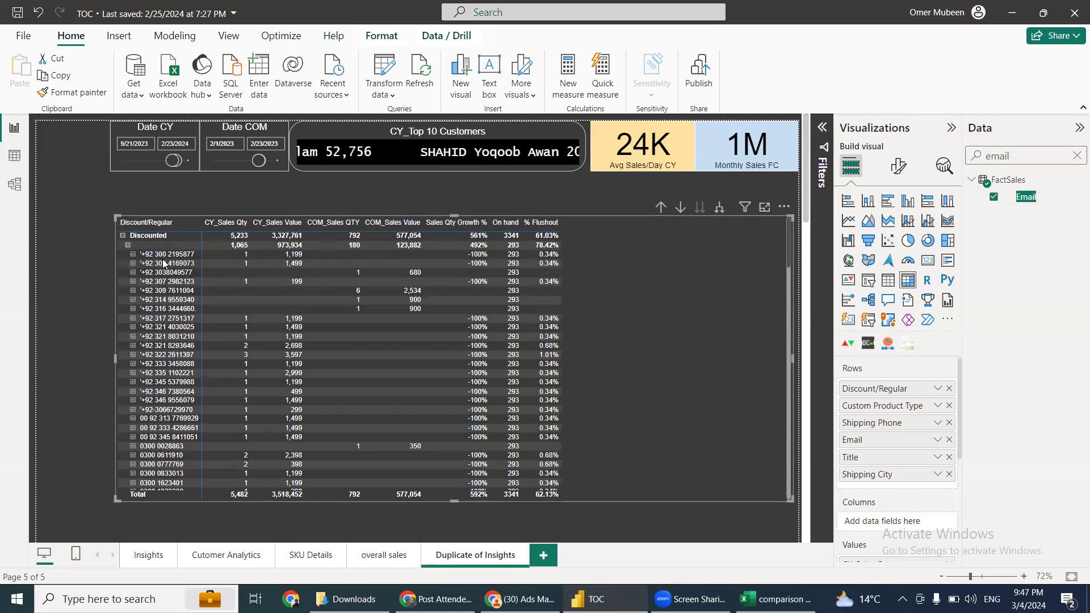
left_click(133, 254)
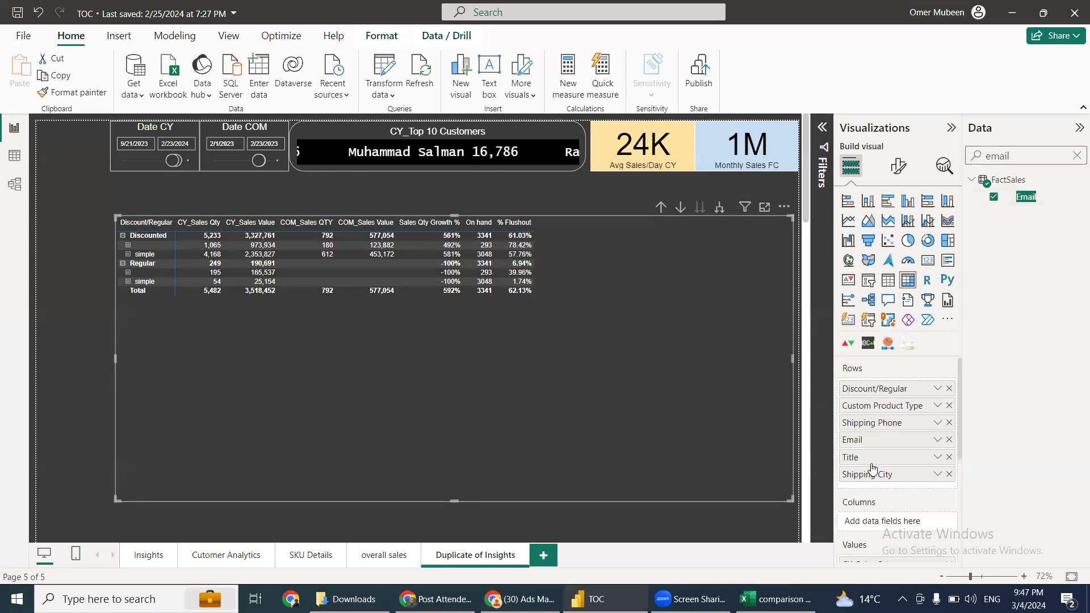
left_click_drag(870, 457, 915, 421)
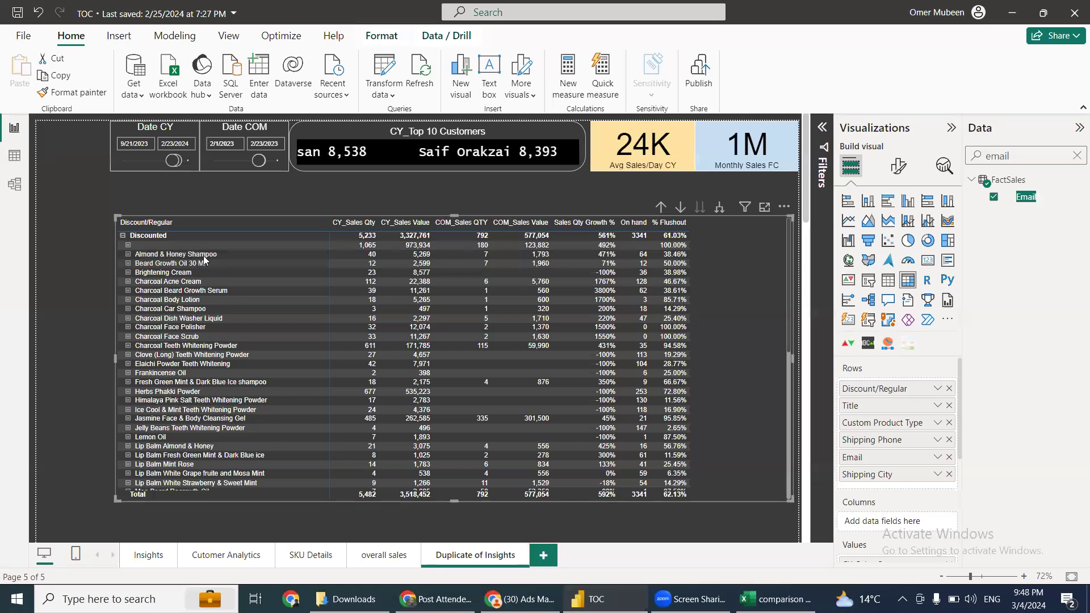
Check the level under Discounted's blank title, and drill Beard Growth Oil 30 Ml through its simple product type to the phone-number level
left_click(128, 245)
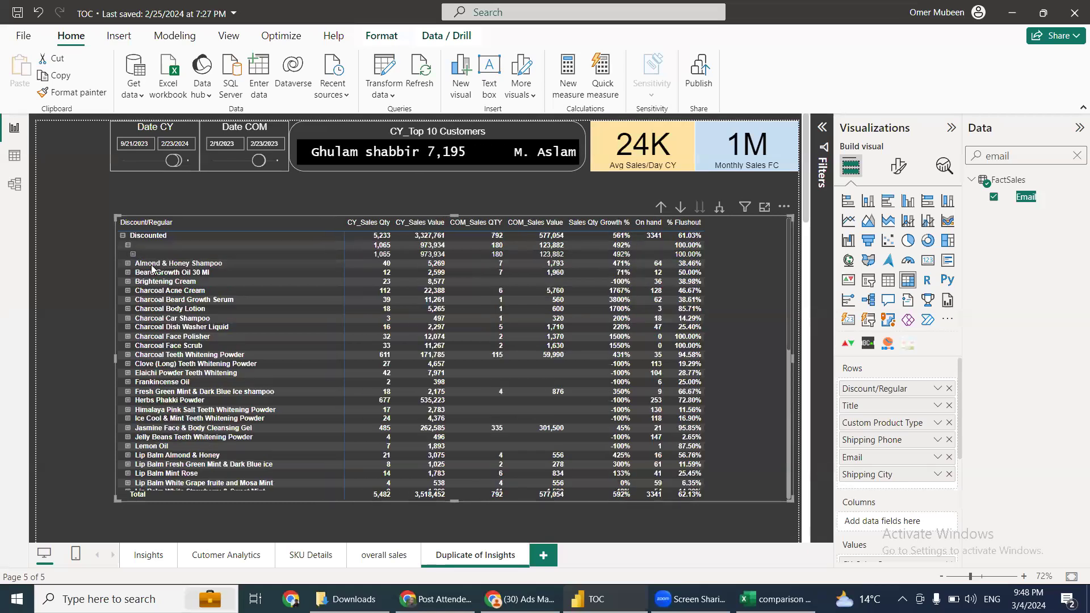
left_click(128, 246)
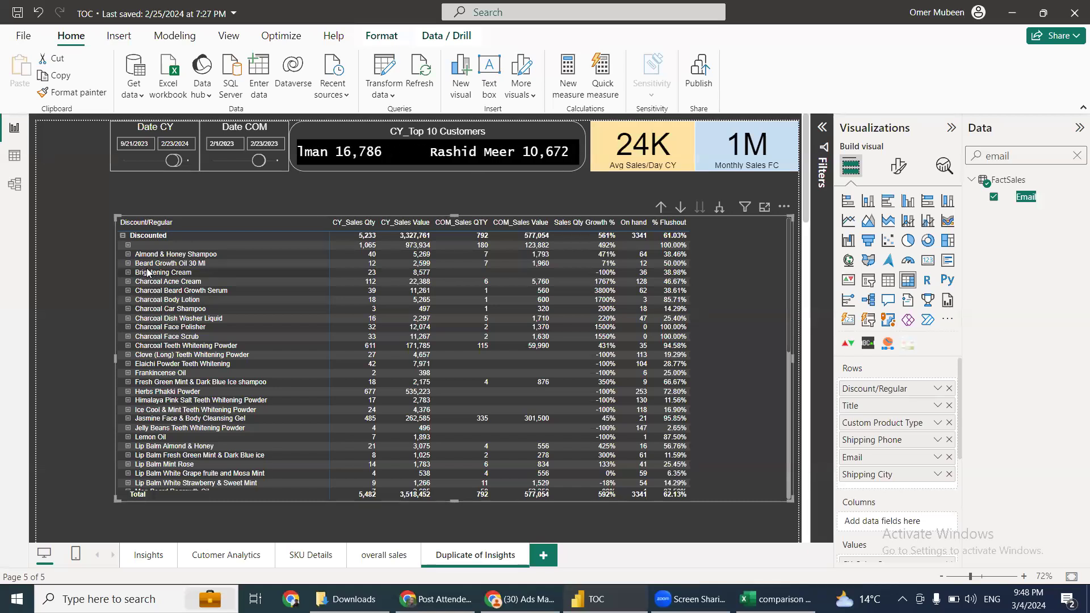
left_click(128, 263)
left_click(133, 273)
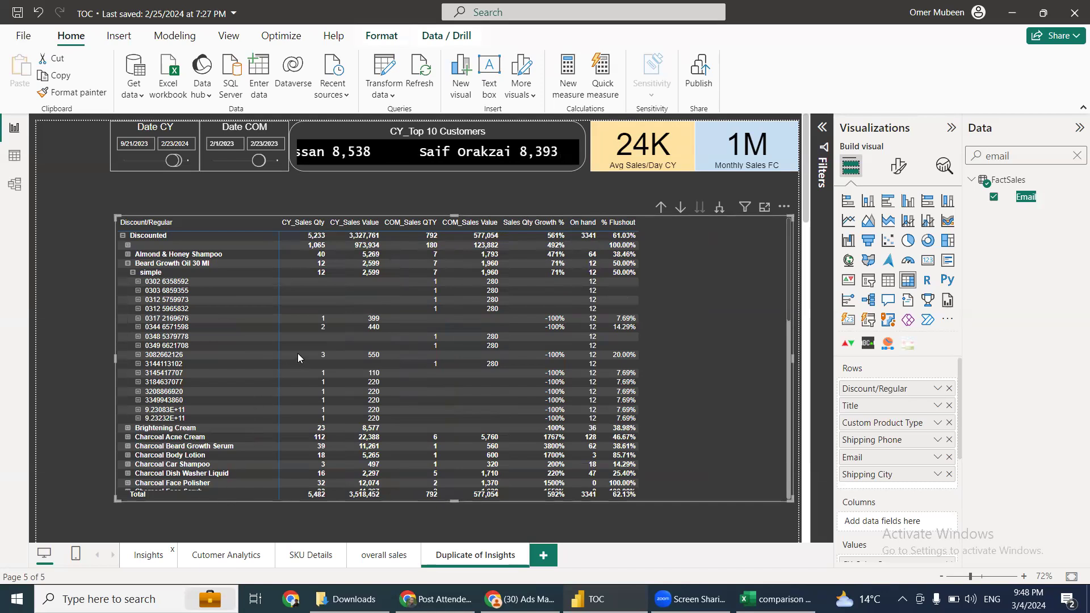
Go to the Insights page and look over its KPI cards, sales and orders trends, and category charts
left_click(152, 554)
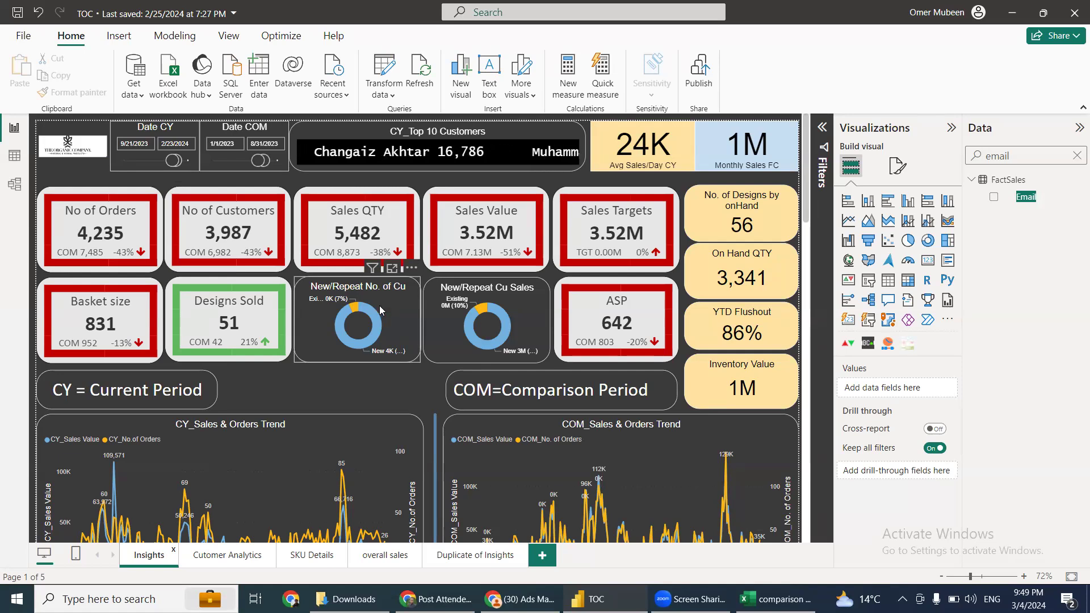
scroll(381, 303, "down", 1)
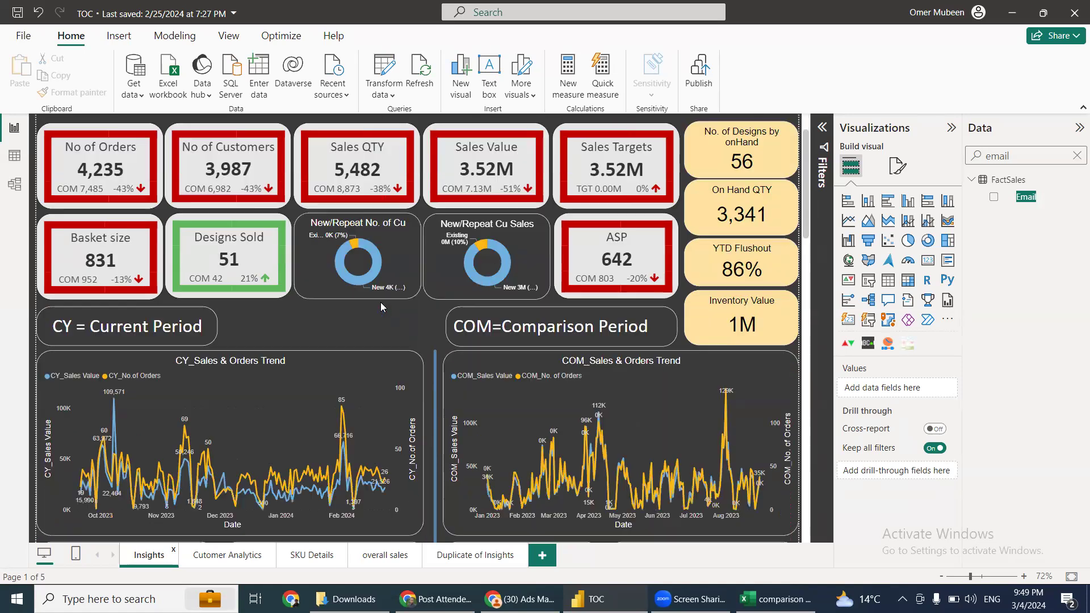
scroll(379, 296, "down", 2)
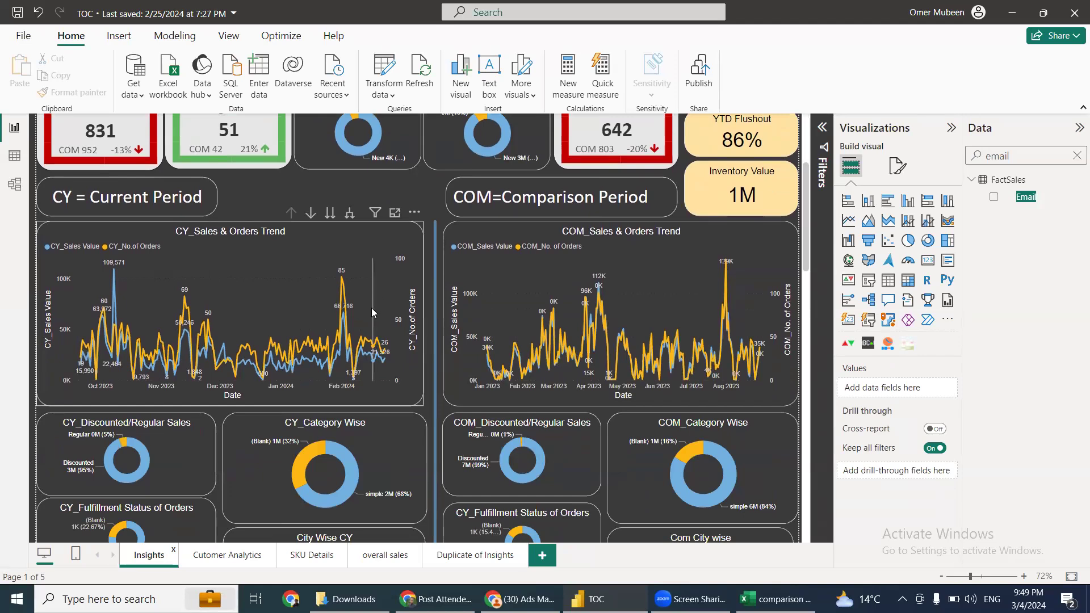
mouse_move(372, 305)
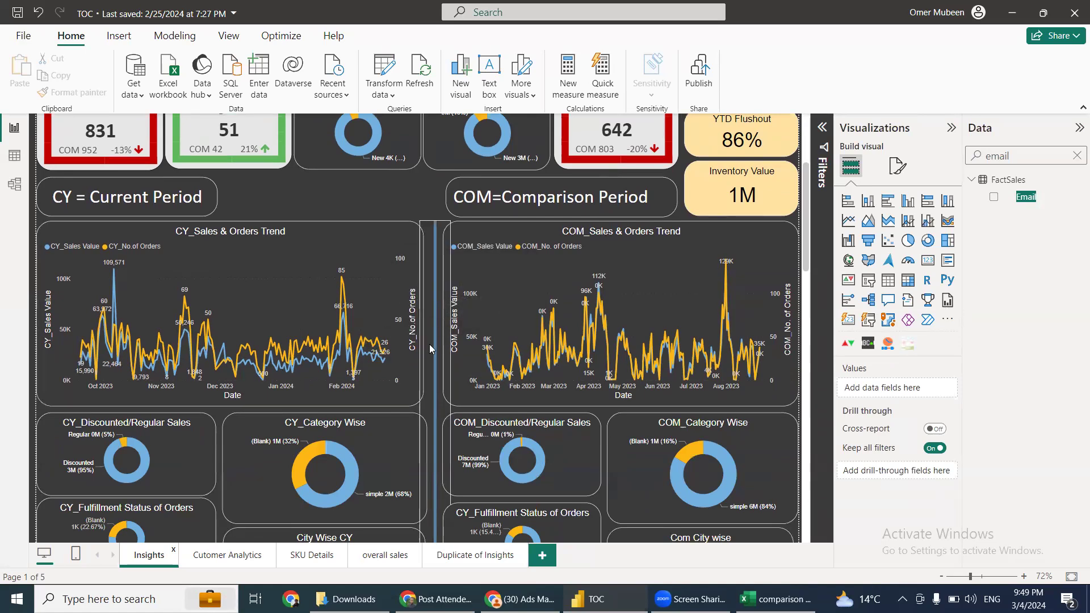
scroll(429, 344, "down", 2)
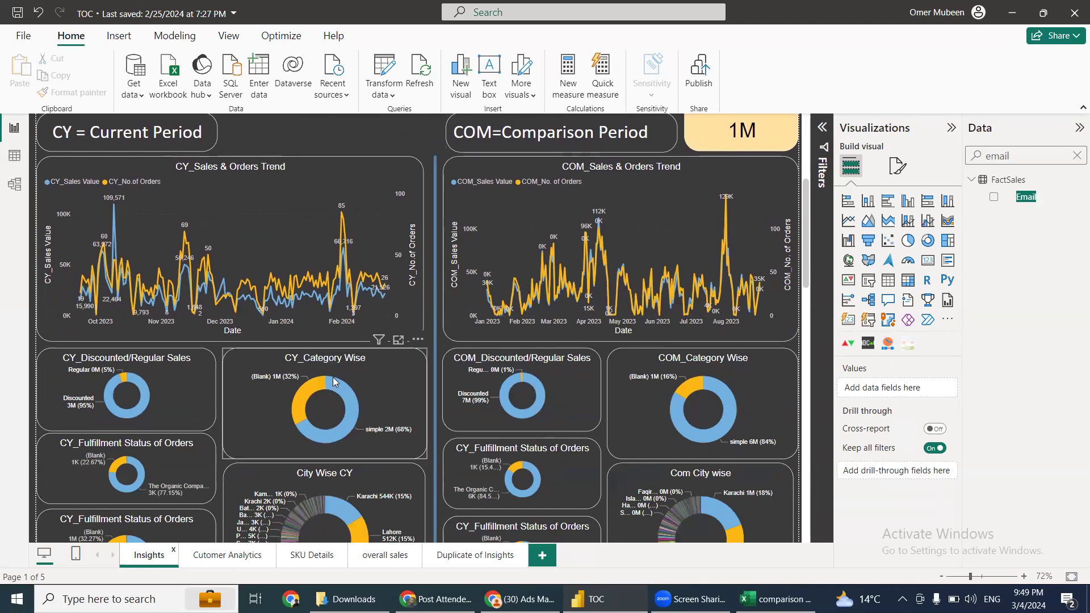
scroll(235, 238, "up", 8)
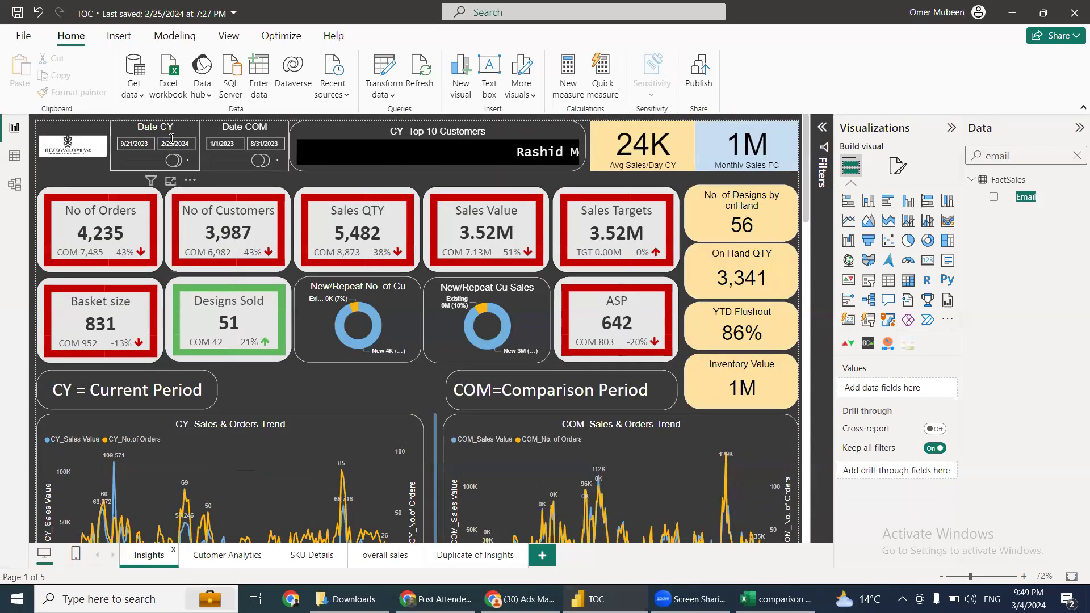
Set the Date CY start date to 2/23/2024, keeping 2/23/2024 as the end date, so the current period covers a single day
left_click(129, 144)
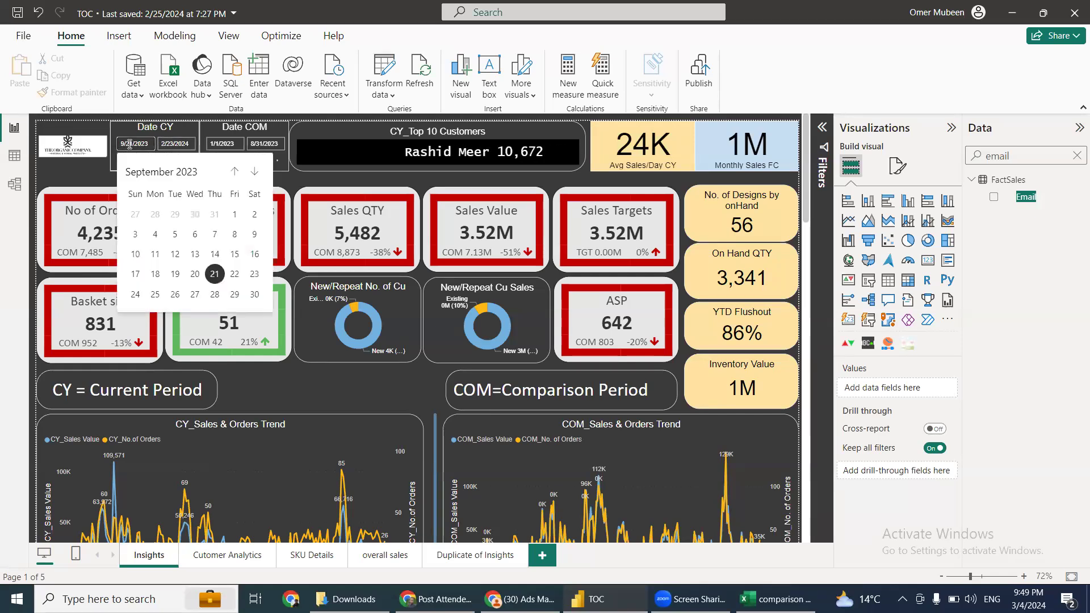
left_click(254, 172)
left_click(255, 173)
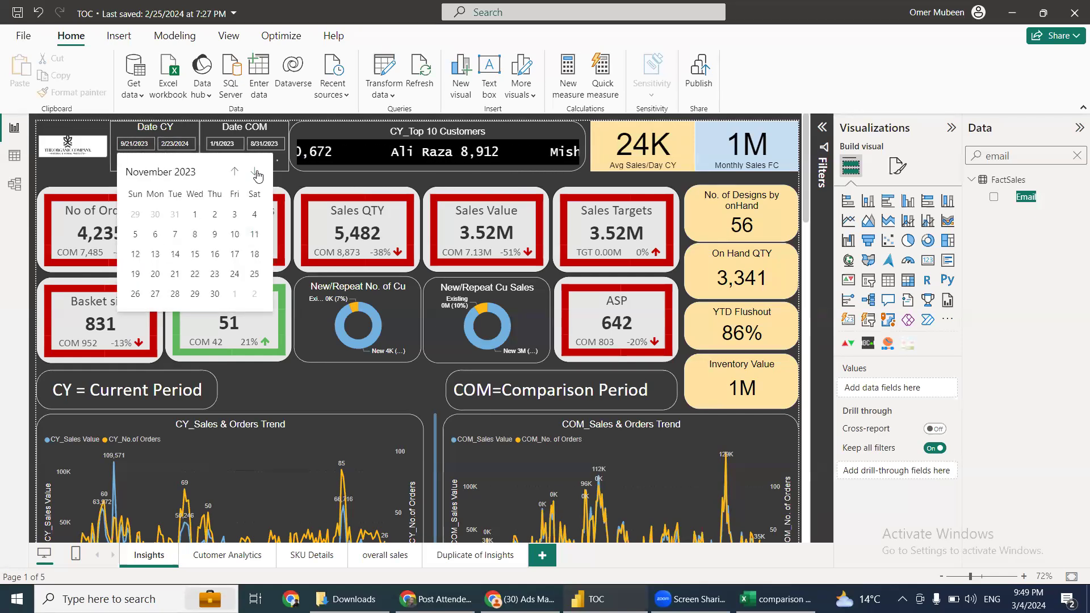
left_click(255, 173)
left_click(255, 173)
left_click(255, 173)
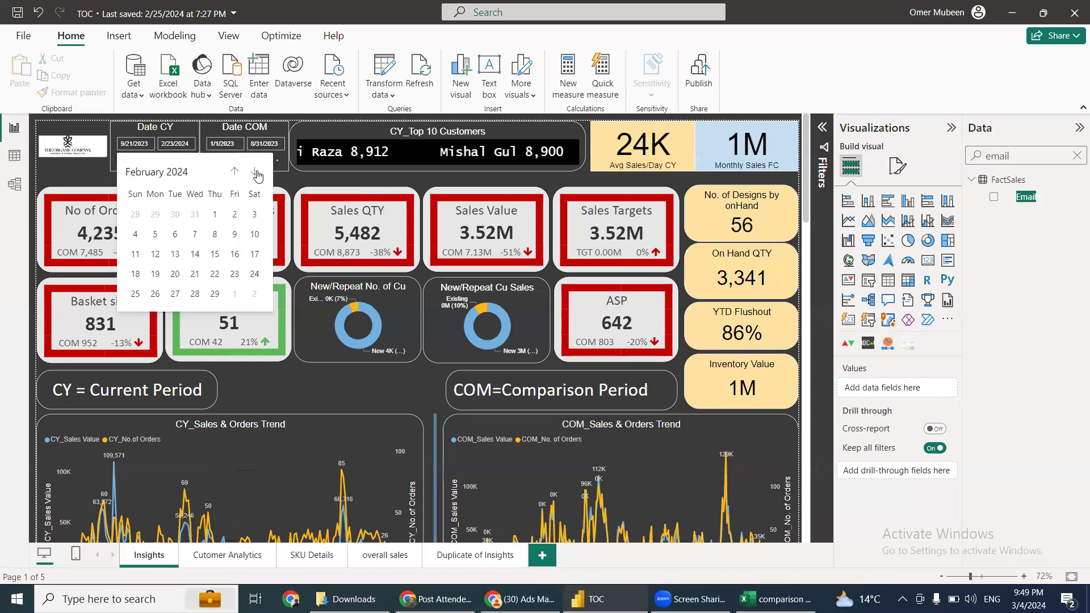
left_click(255, 172)
left_click(234, 172)
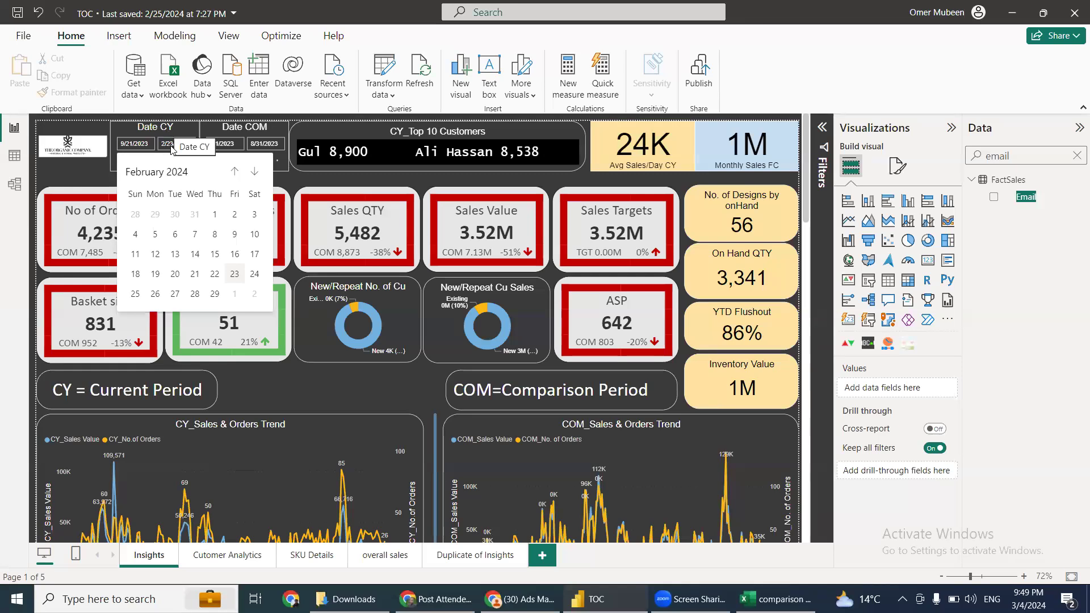
left_click(171, 142)
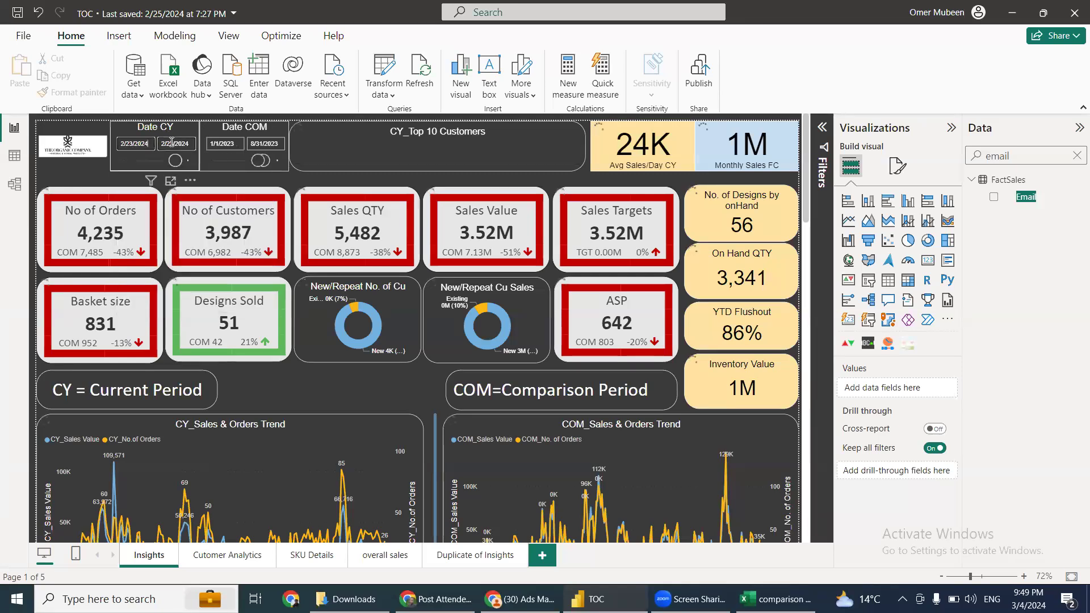
left_click(172, 141)
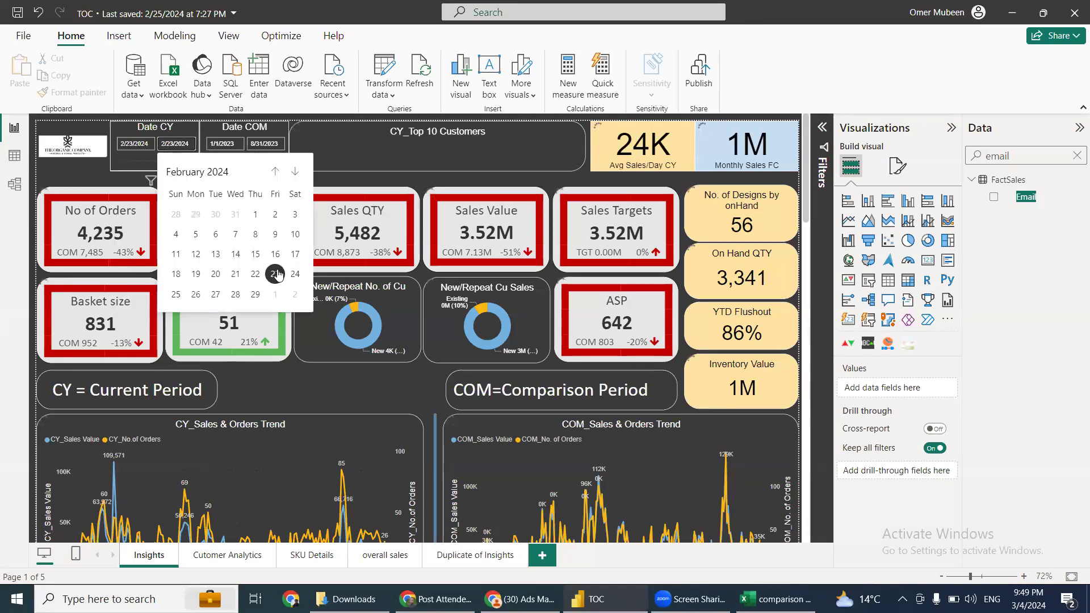
left_click(94, 253)
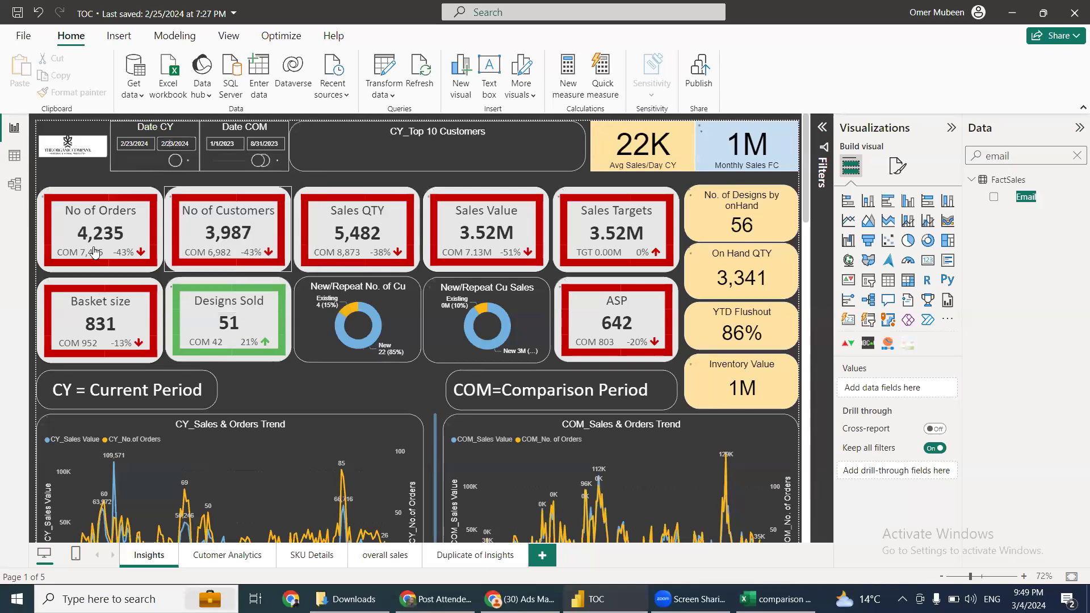
Review the orders, customers and basket size cards and the CY_Sales & Orders Trend point for the selected day
left_click(177, 257)
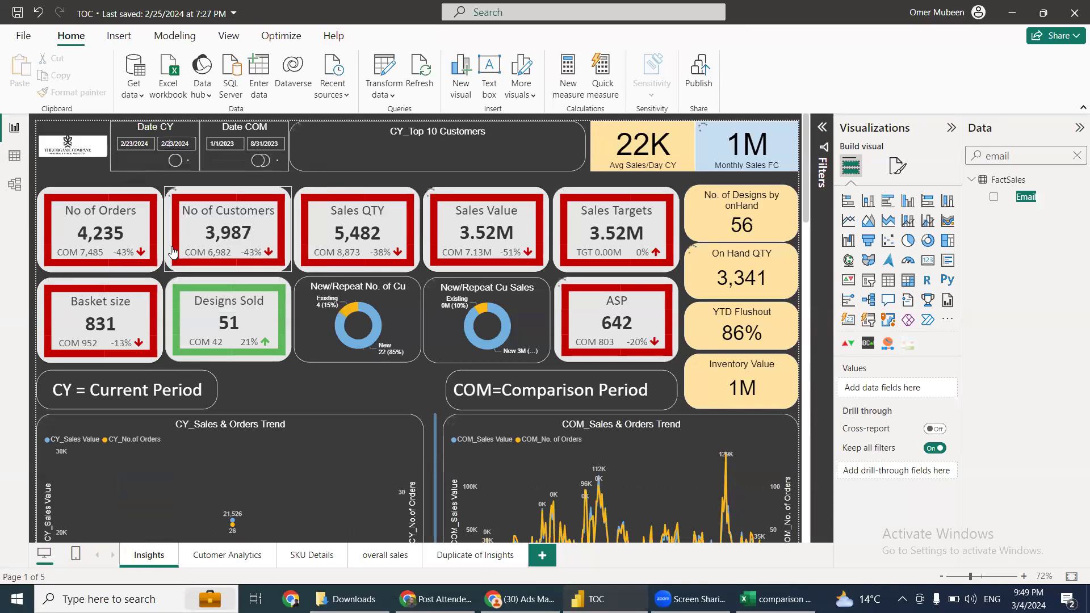
left_click(158, 237)
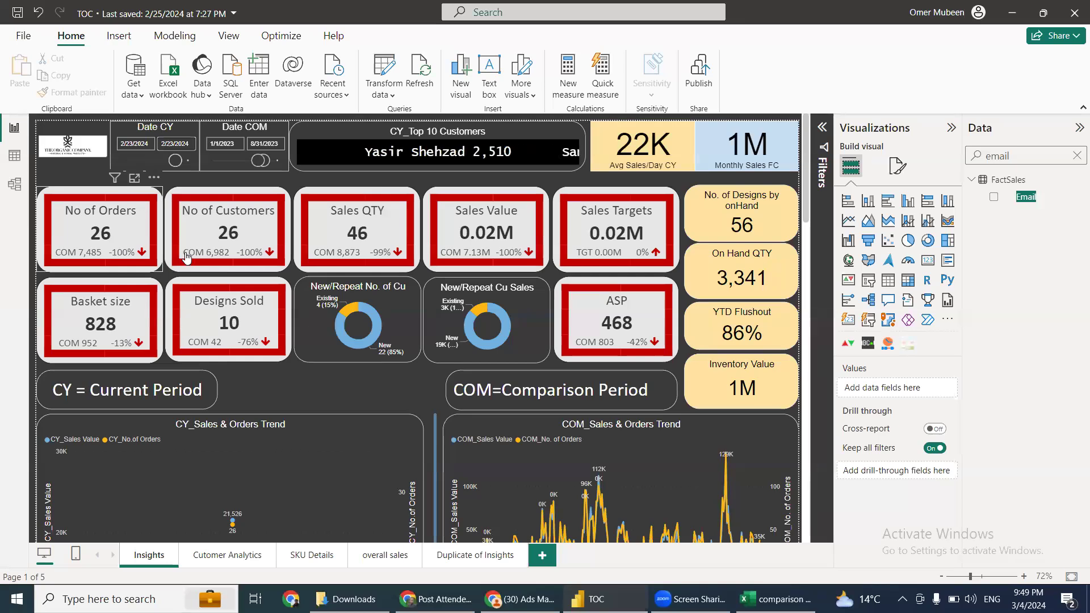
left_click(124, 320)
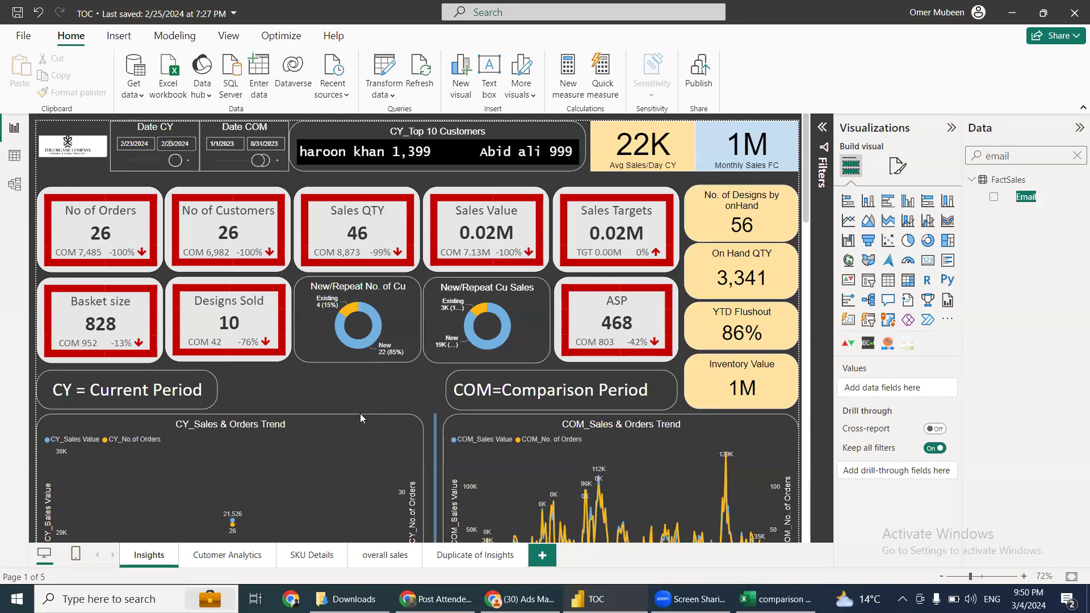
scroll(361, 414, "down", 1)
mouse_move(233, 453)
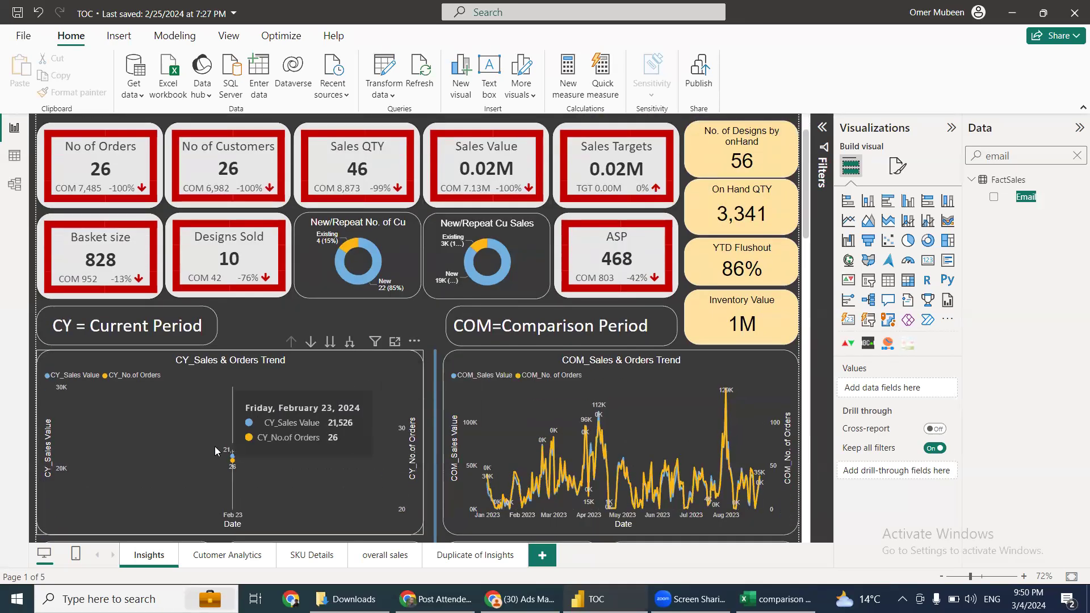
Compare the current and comparison period breakdown charts, price point, discount slab, top designs, customer details and product type tables on the Insights page
scroll(320, 430, "down", 5)
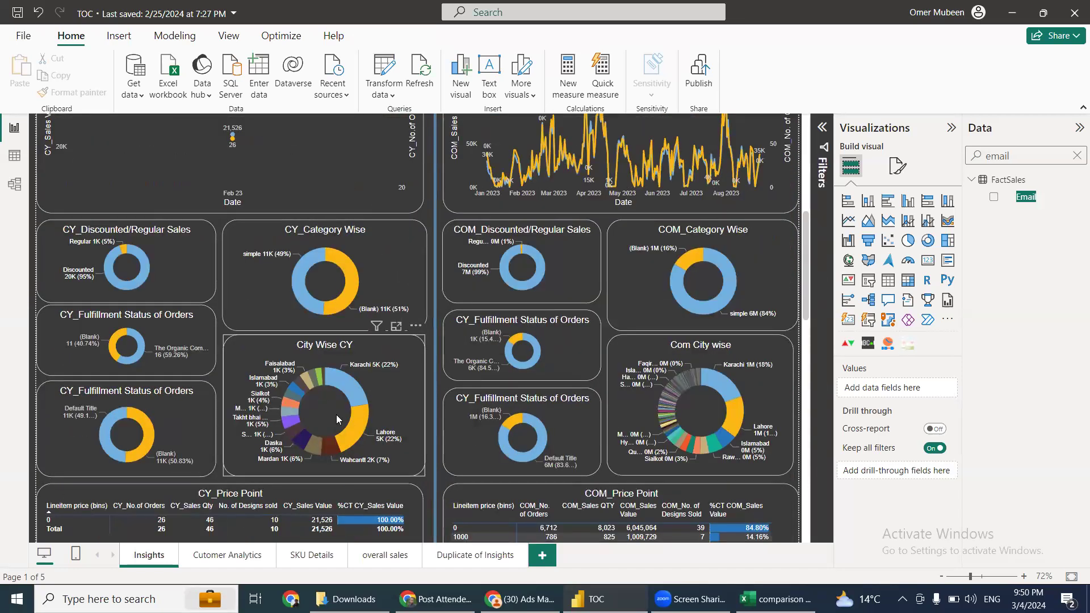
scroll(301, 363, "down", 4)
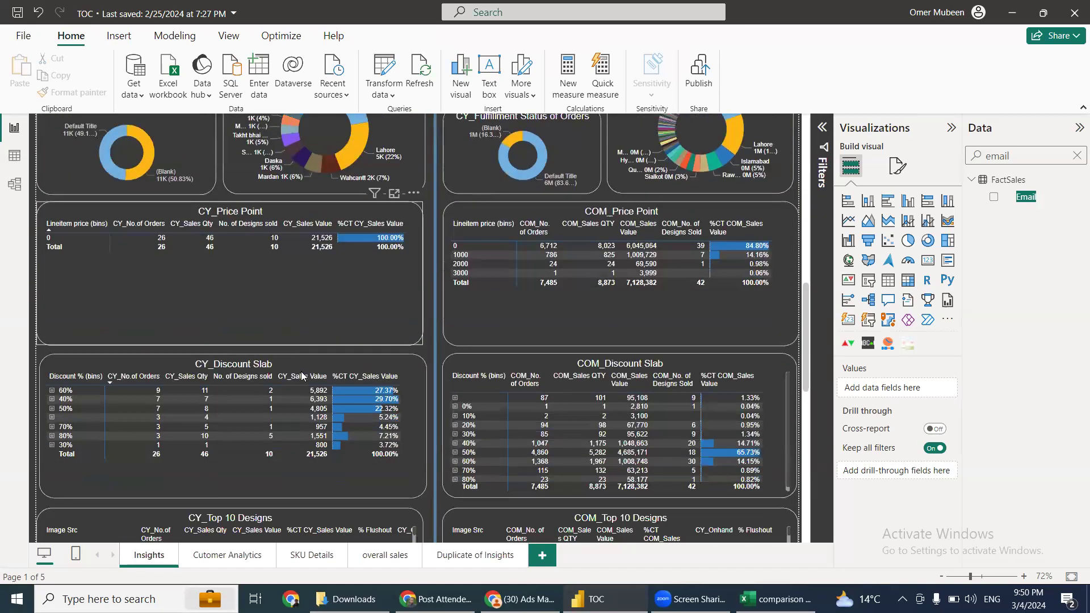
scroll(301, 367, "down", 3)
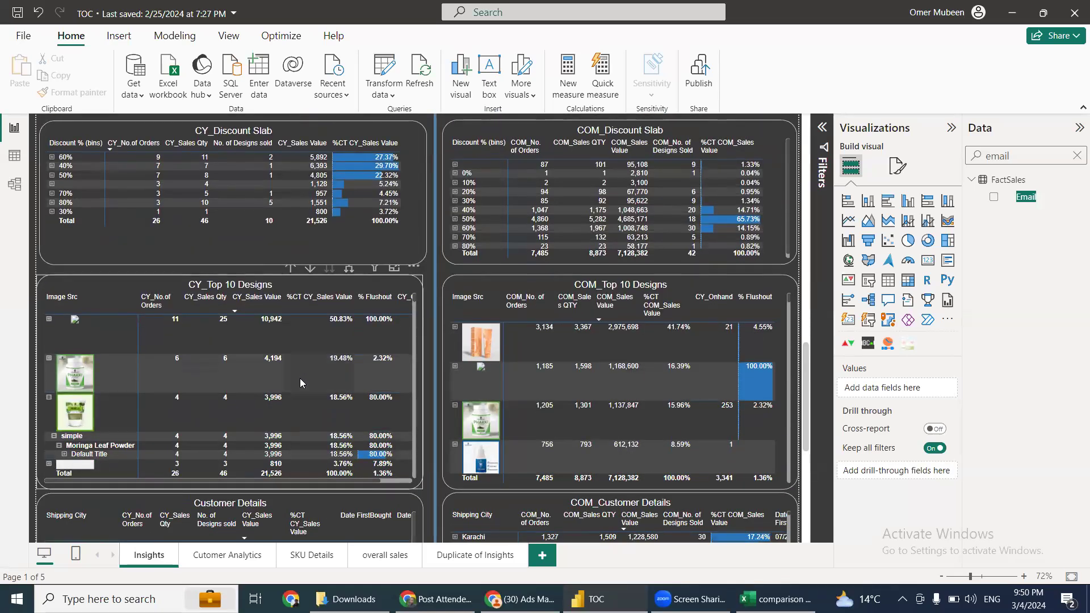
scroll(299, 378, "down", 1)
scroll(347, 417, "up", 1)
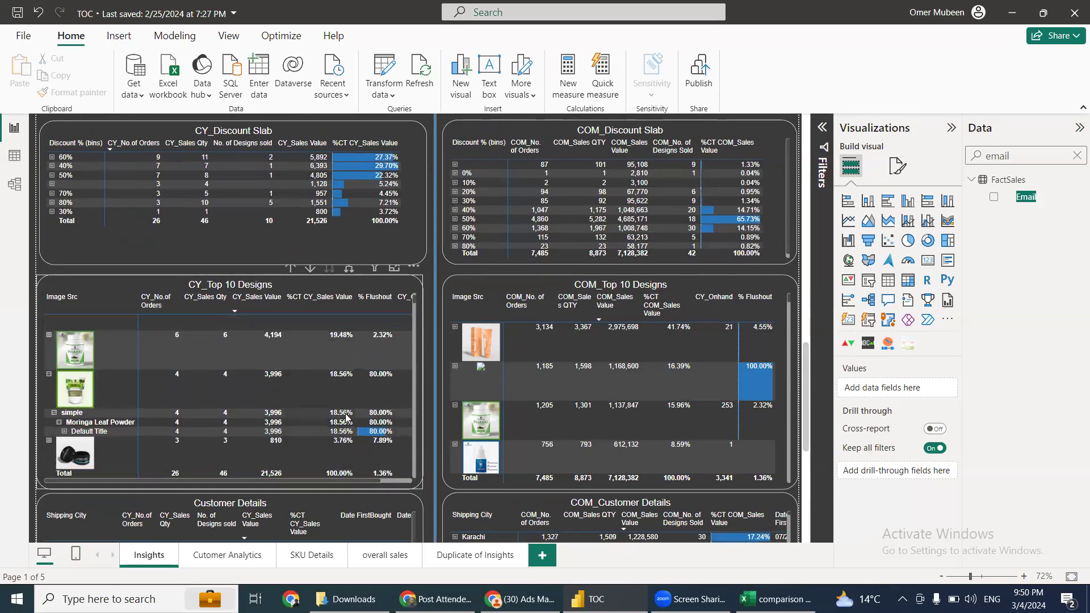
scroll(336, 421, "up", 2)
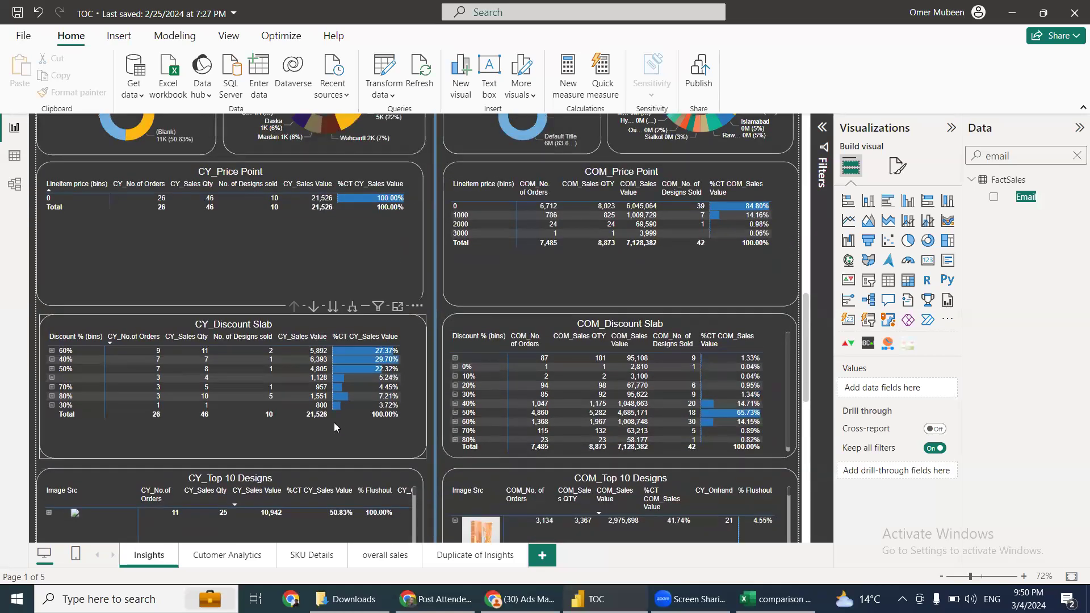
scroll(333, 422, "down", 2)
scroll(335, 426, "down", 2)
scroll(385, 510, "down", 2)
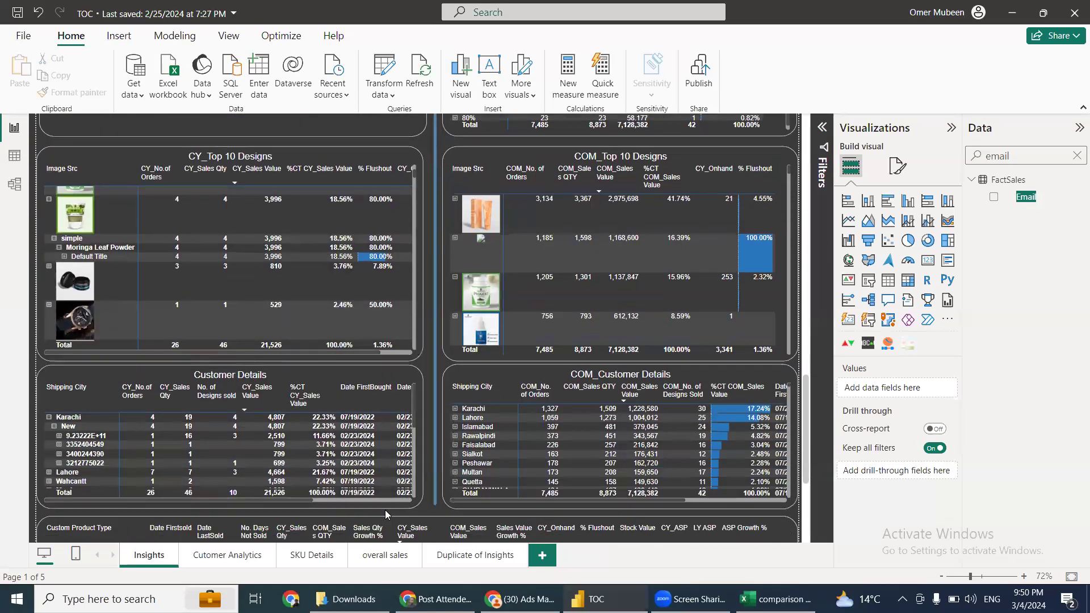
scroll(385, 510, "down", 1)
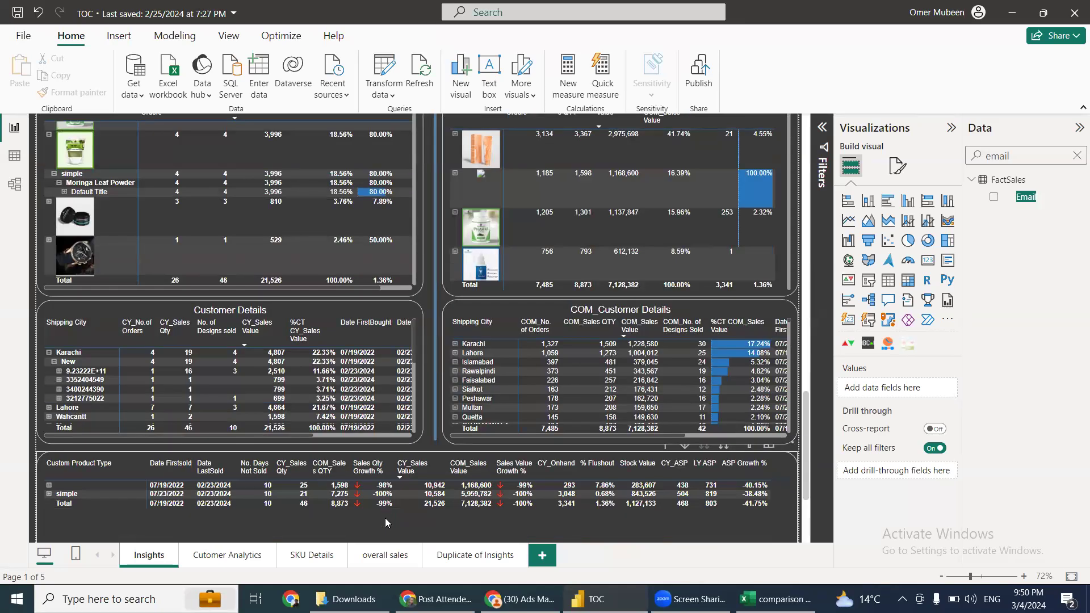
scroll(385, 522, "down", 1)
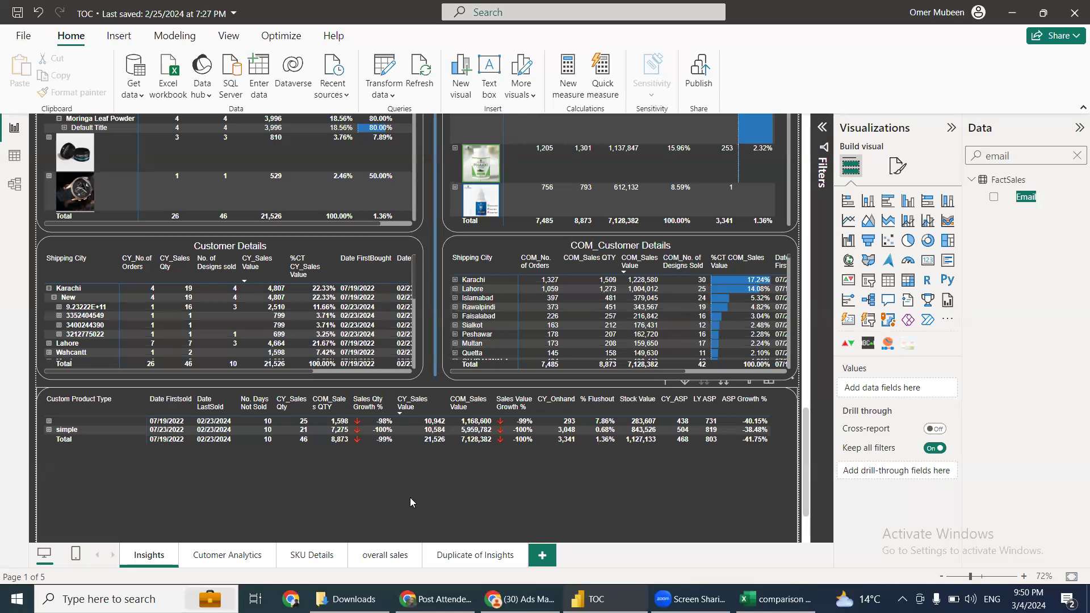
scroll(439, 476, "up", 3)
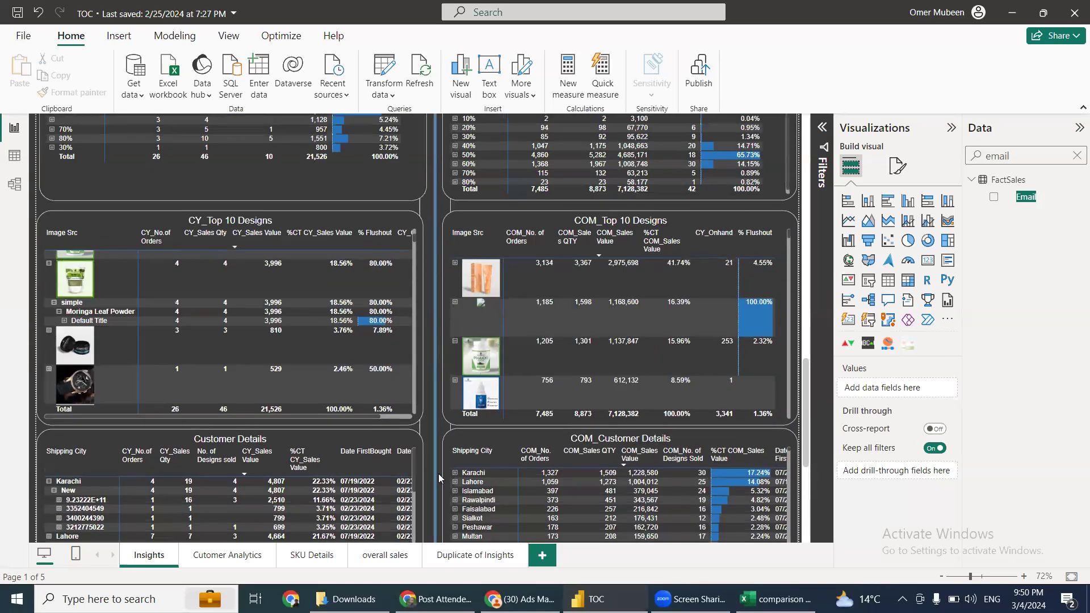
scroll(438, 473, "up", 10)
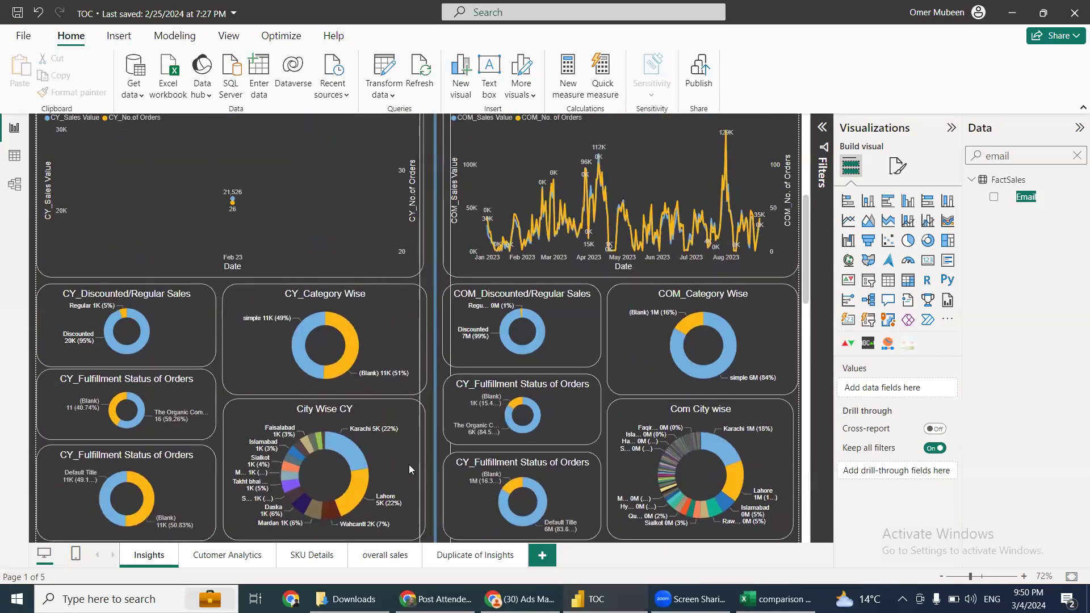
scroll(466, 439, "up", 5)
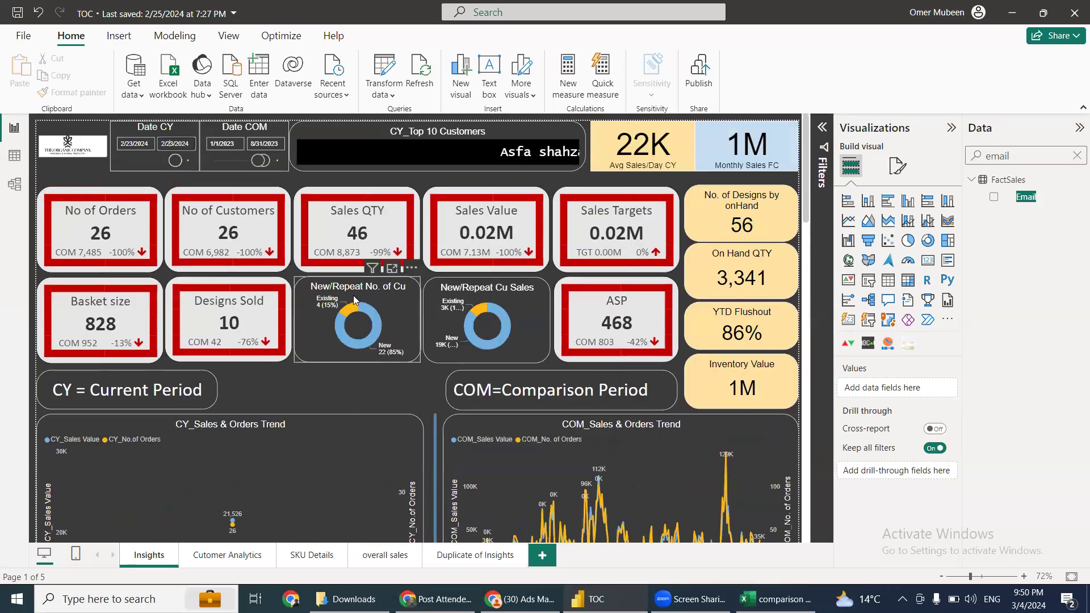